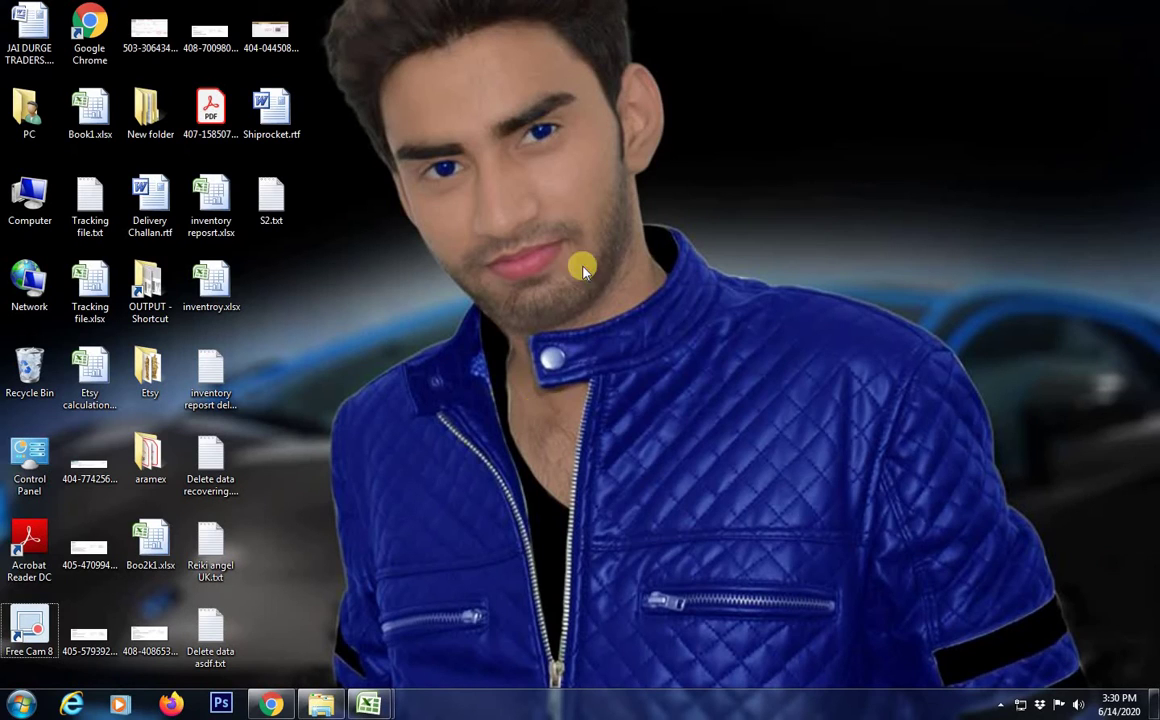
Switch to Chrome, search Seller Central help for "template" and open the Inventory file templates article
click(270, 704)
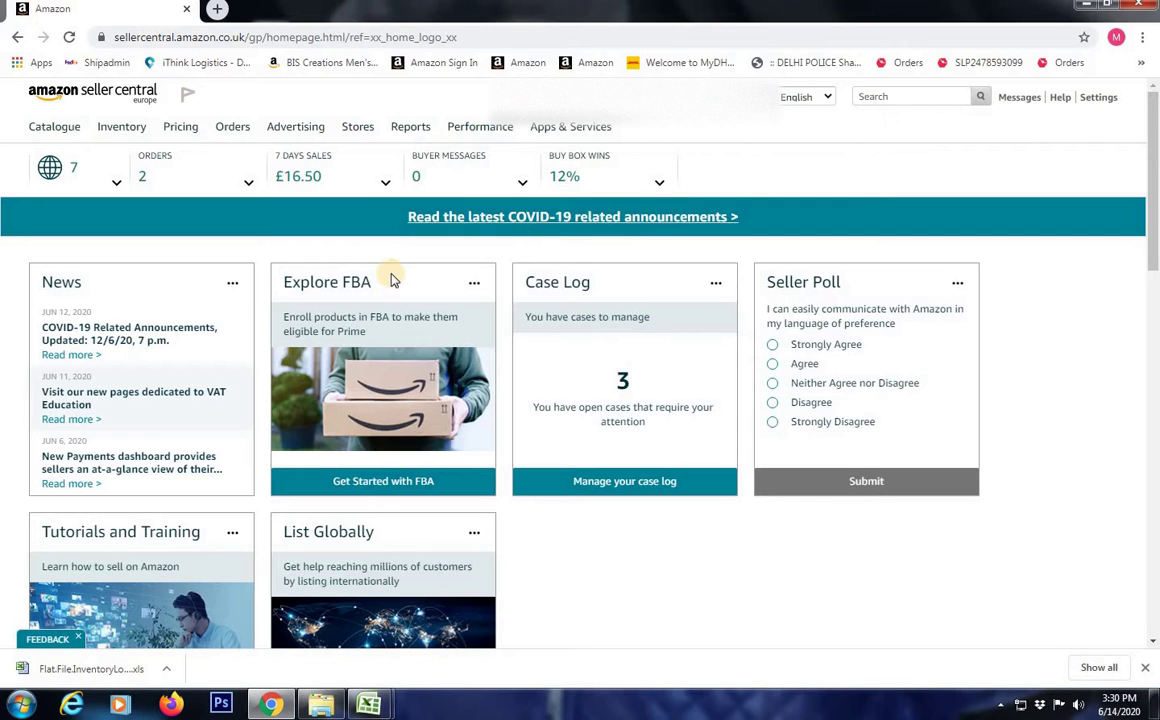
click(918, 100)
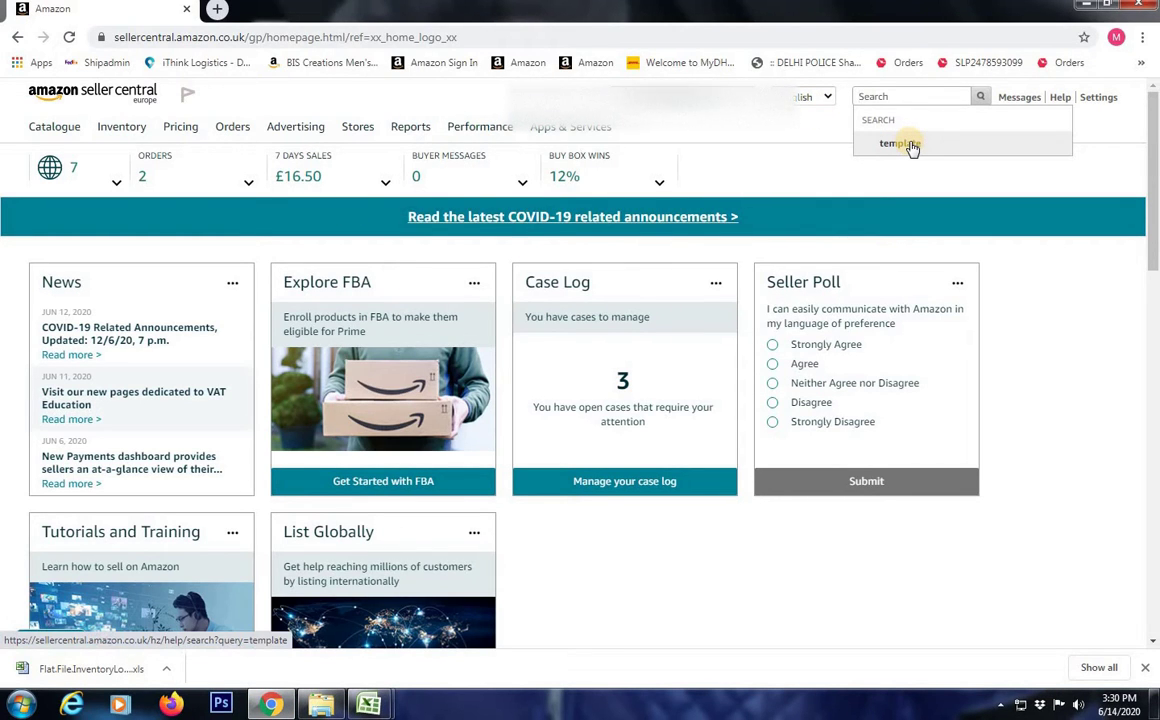
click(910, 144)
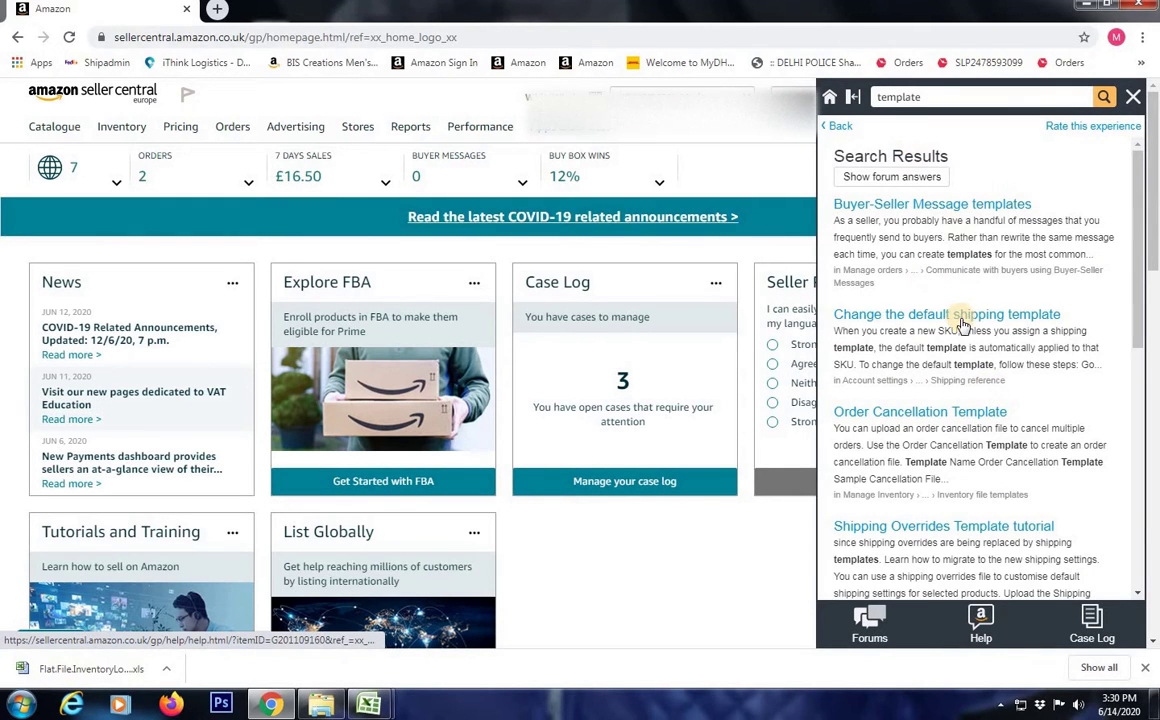
scroll(962, 320, down, 3)
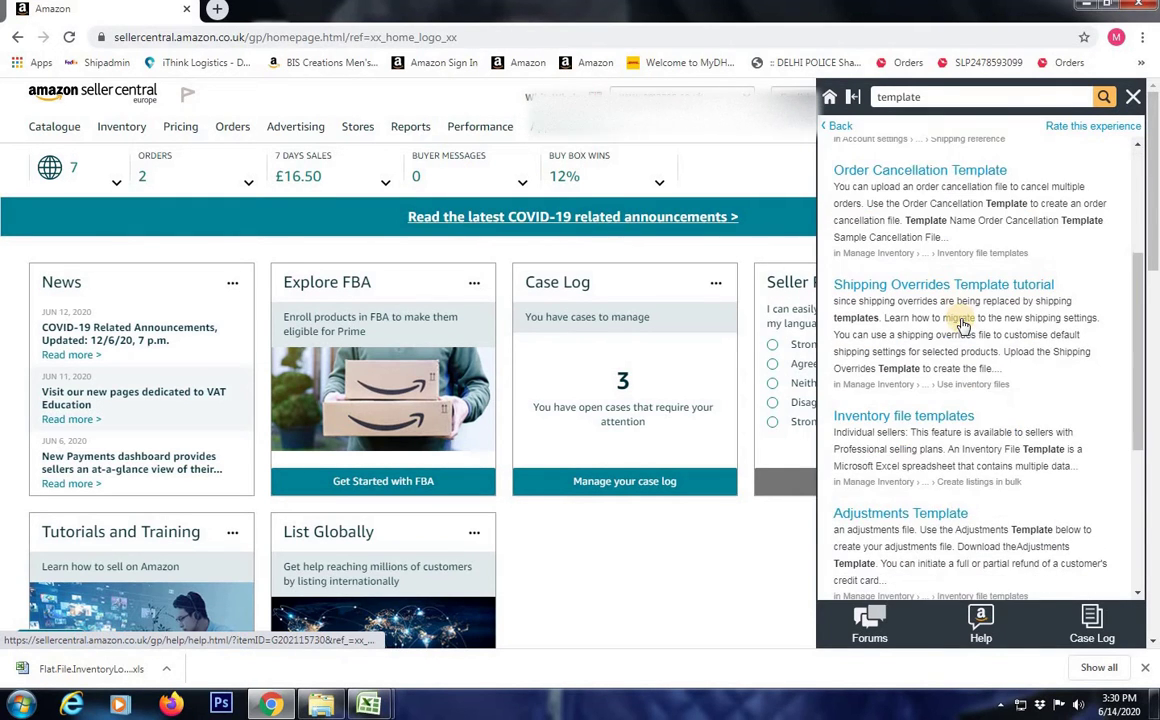
click(900, 417)
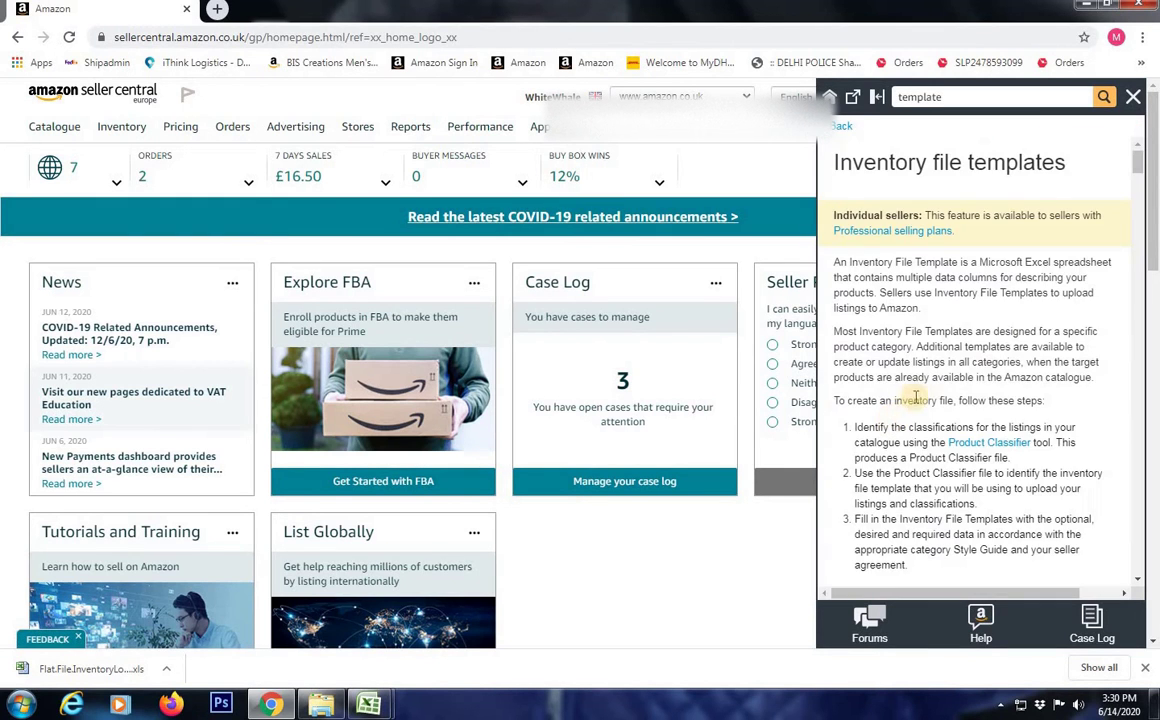
Download the Inventory Loader file listed under General Templates (Not Category Specific)
scroll(925, 395, down, 10)
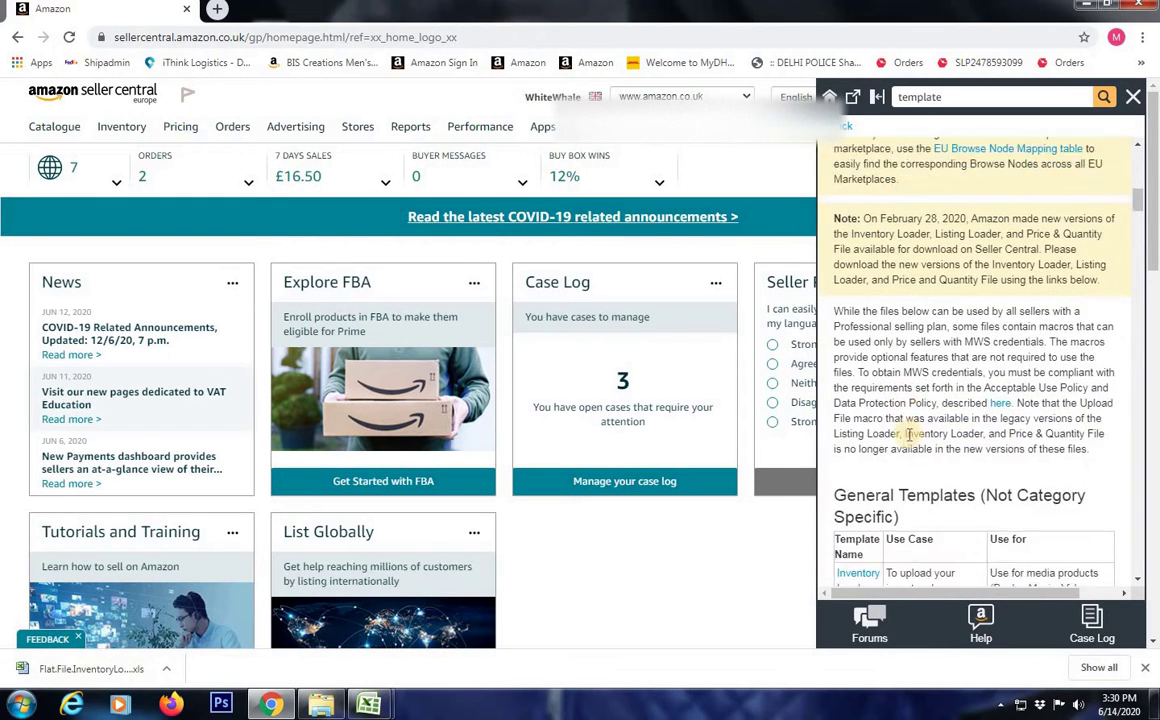
scroll(910, 435, down, 2)
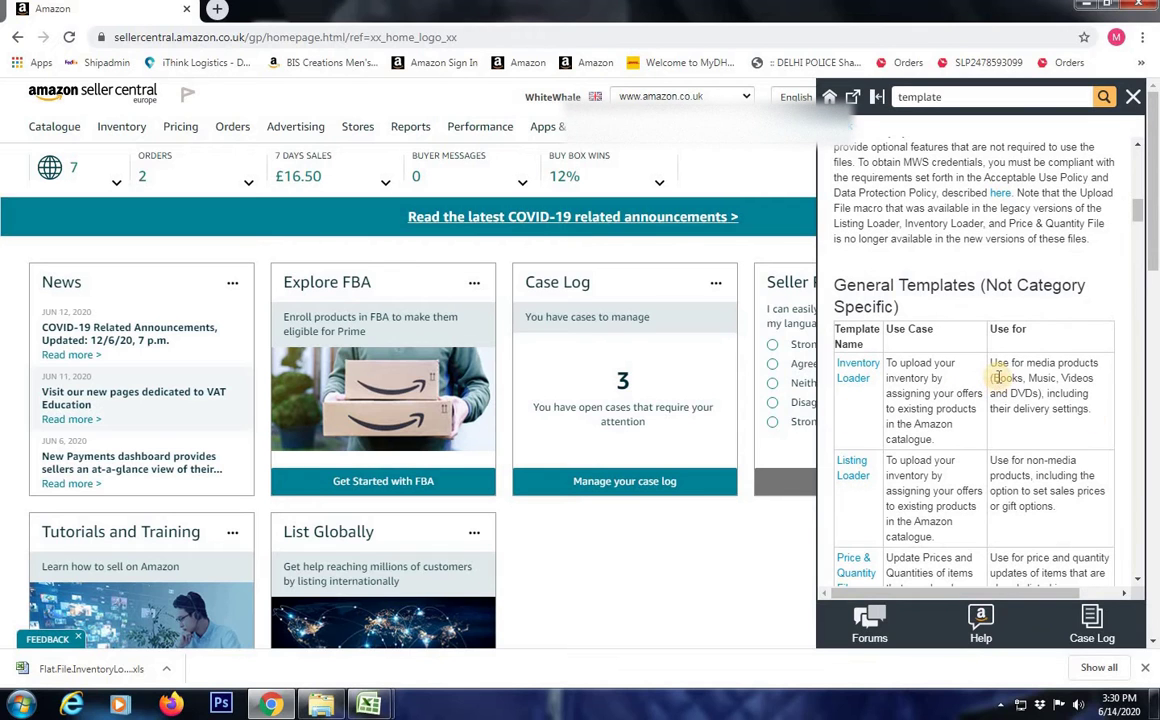
click(857, 385)
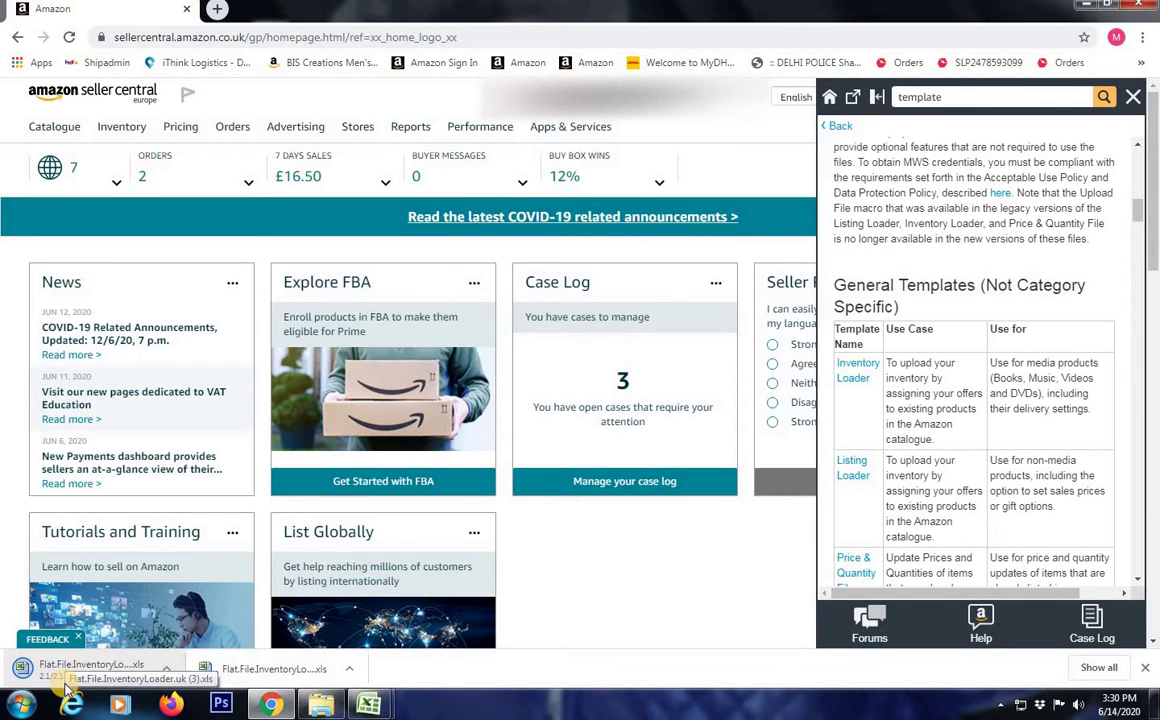
Switch to Excel and show the Template sheet of the Flat.File.InventoryLoader.uk (1).xls workbook
mouse_move(368, 705)
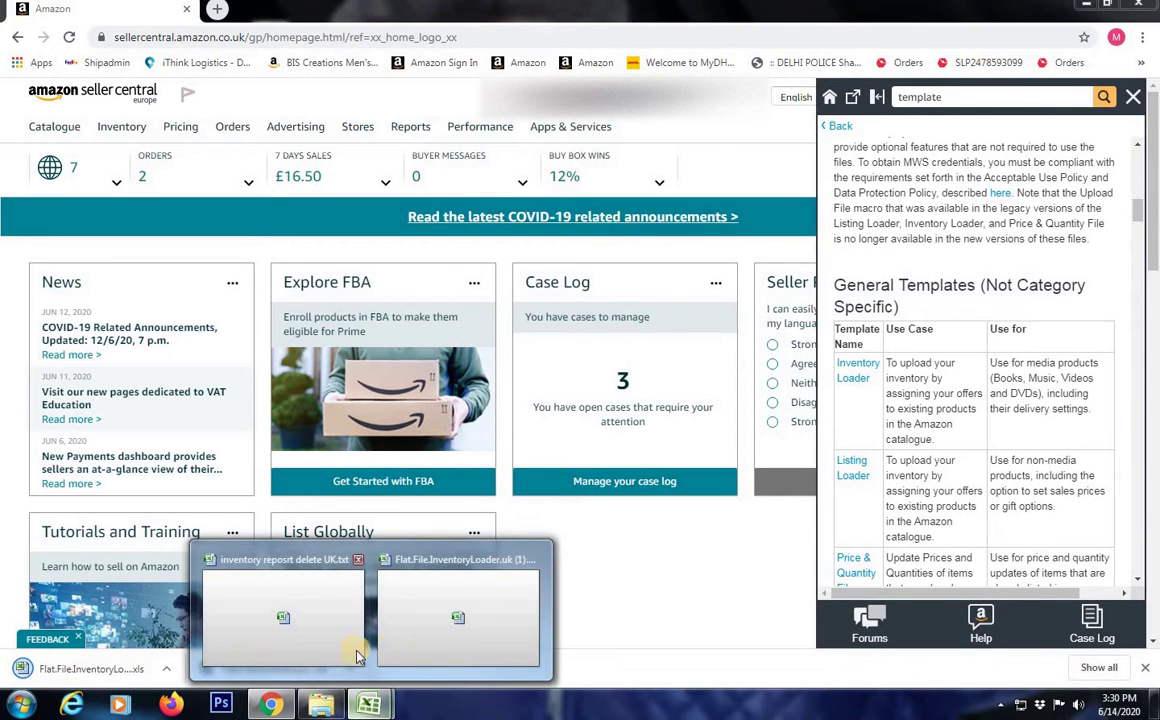
click(401, 645)
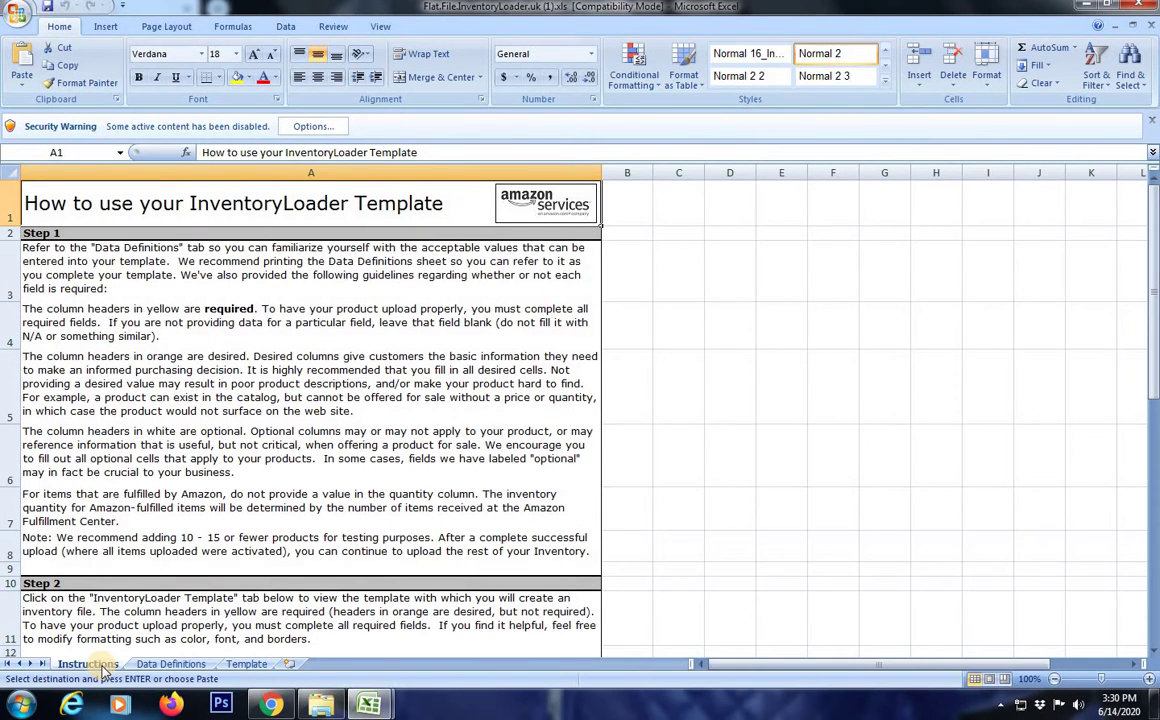
click(170, 664)
click(240, 664)
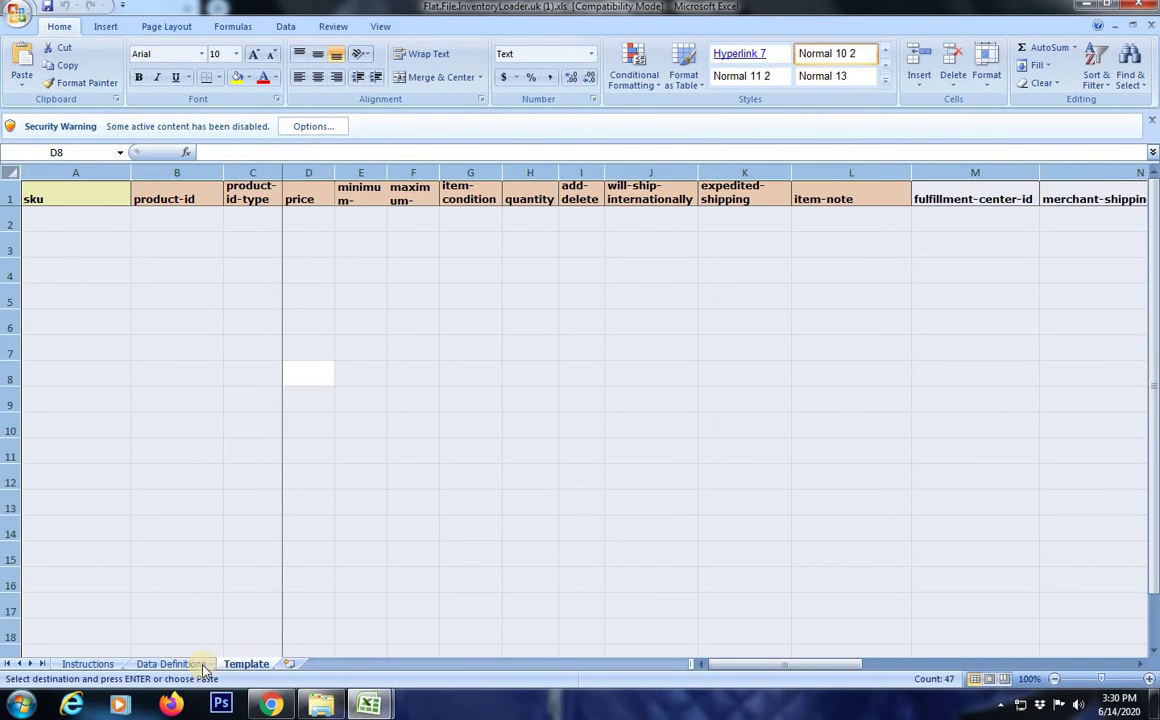
Copy the entire Template sheet into a new blank workbook and reduce the height of its header row
click(336, 474)
key(ctrl+a)
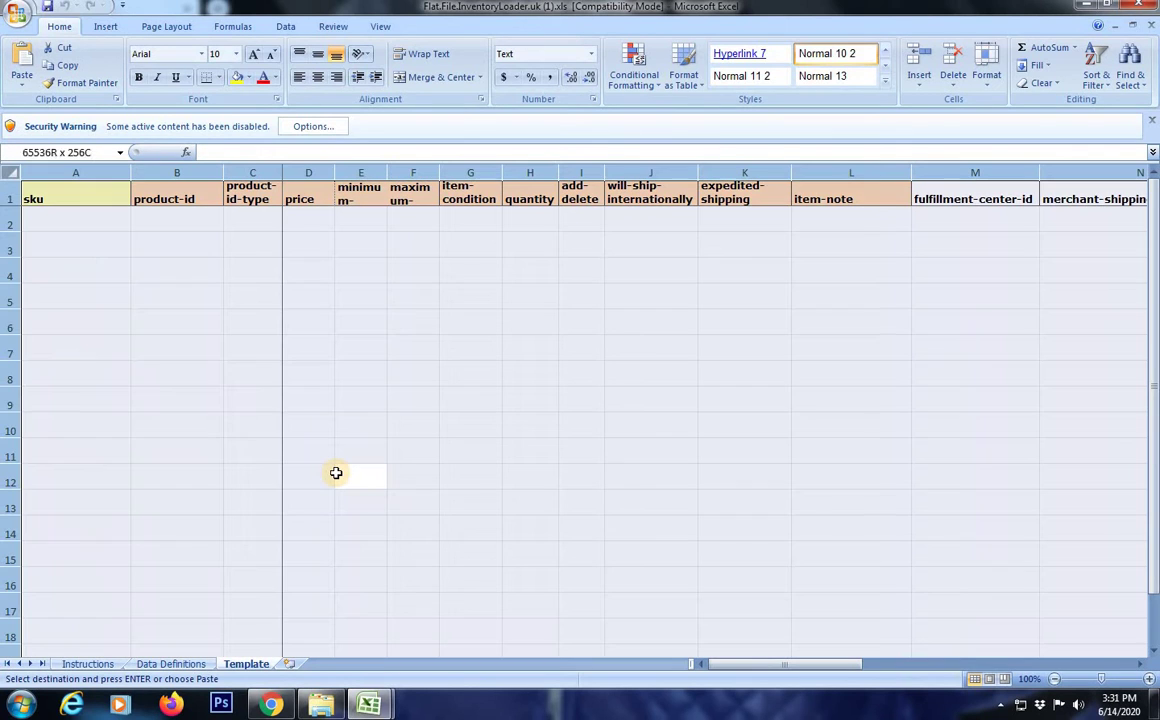
key(ctrl+n)
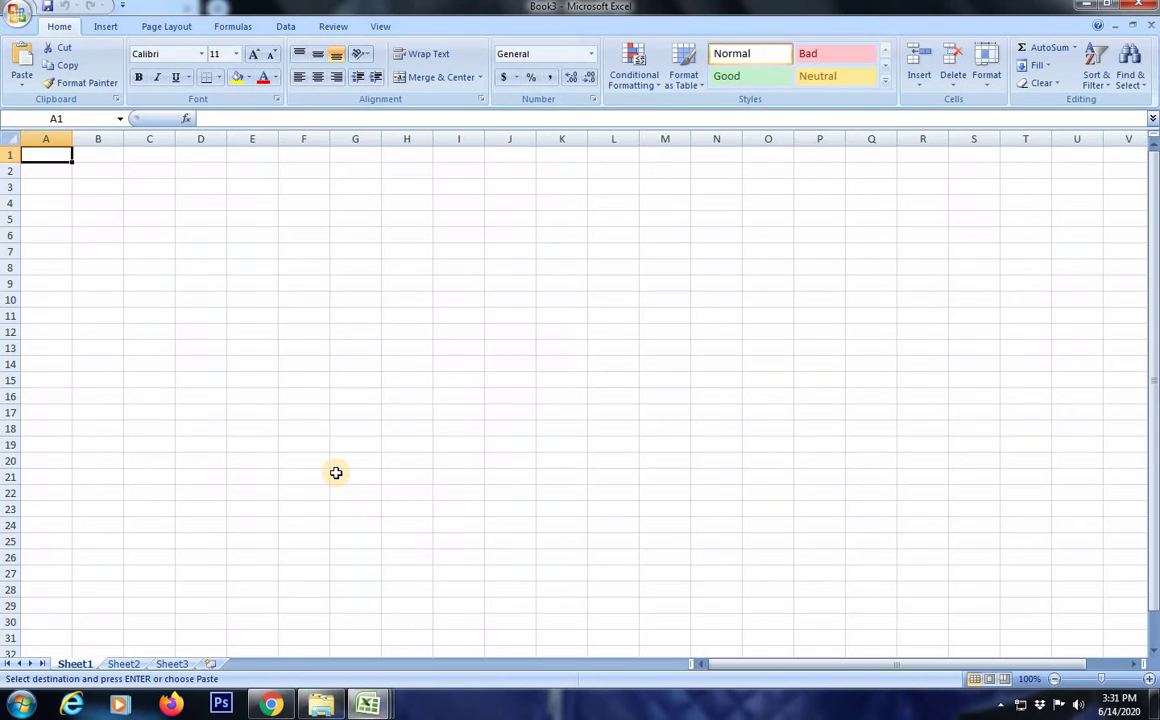
key(ctrl+v)
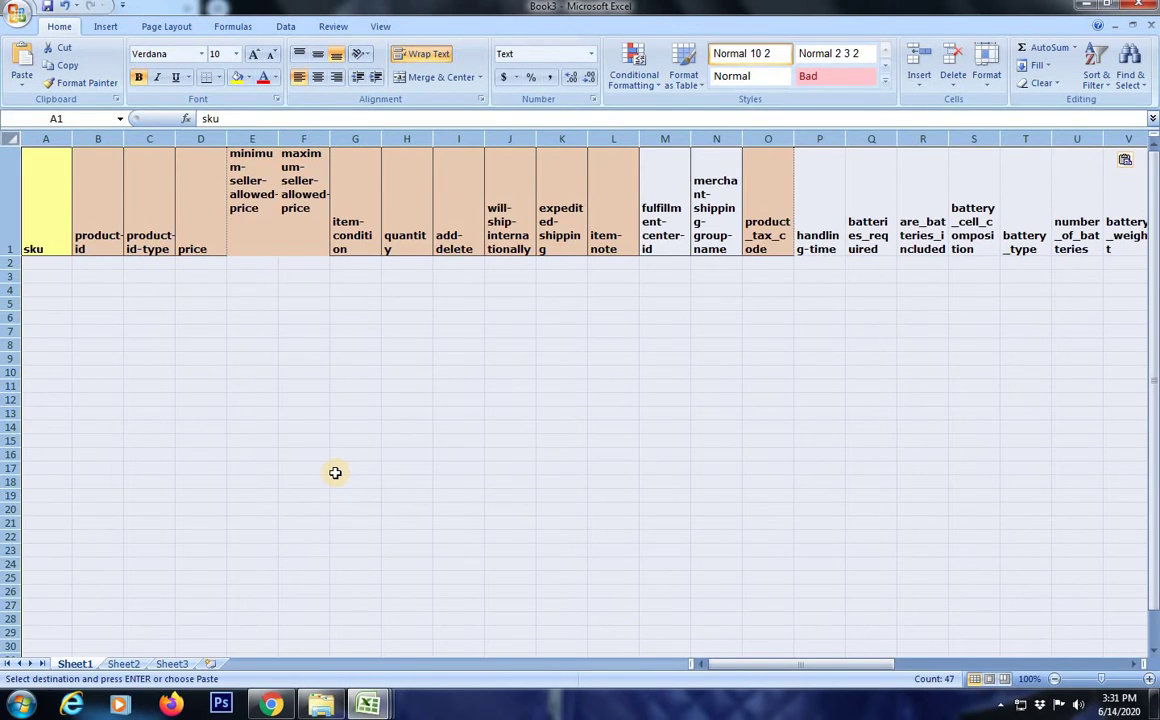
click(149, 331)
drag(17, 253, 13, 193)
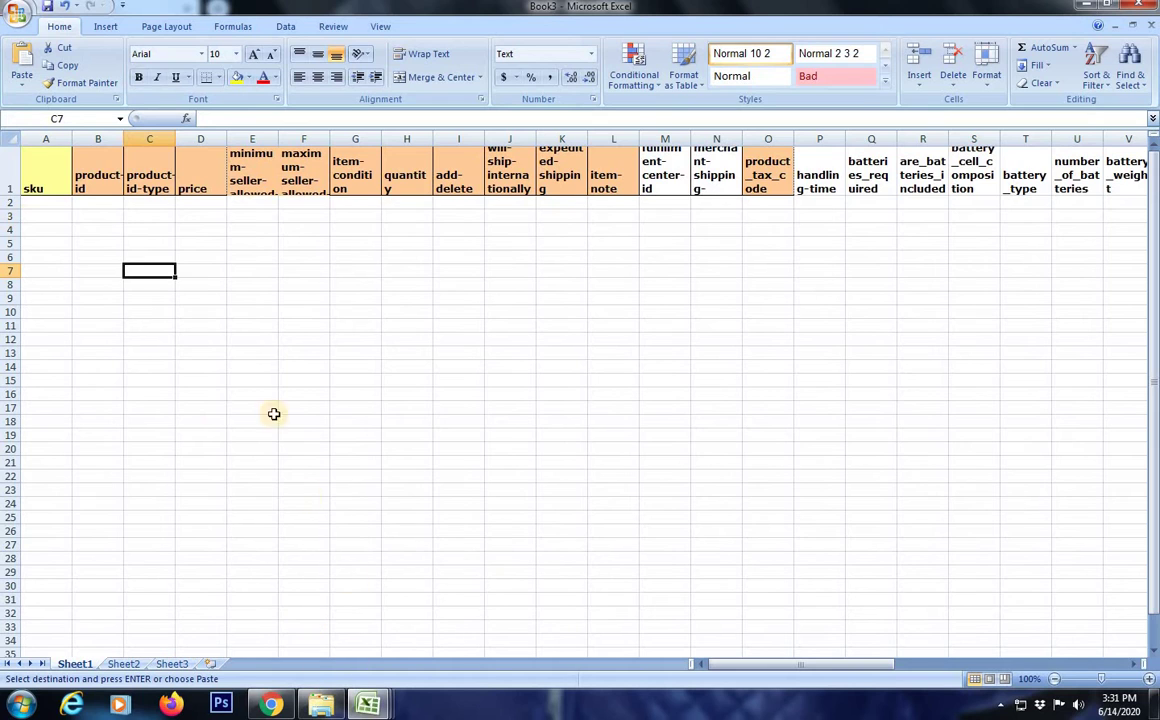
Delete all columns from batteries_required through uvp_list_price in the new workbook
click(55, 166)
click(685, 178)
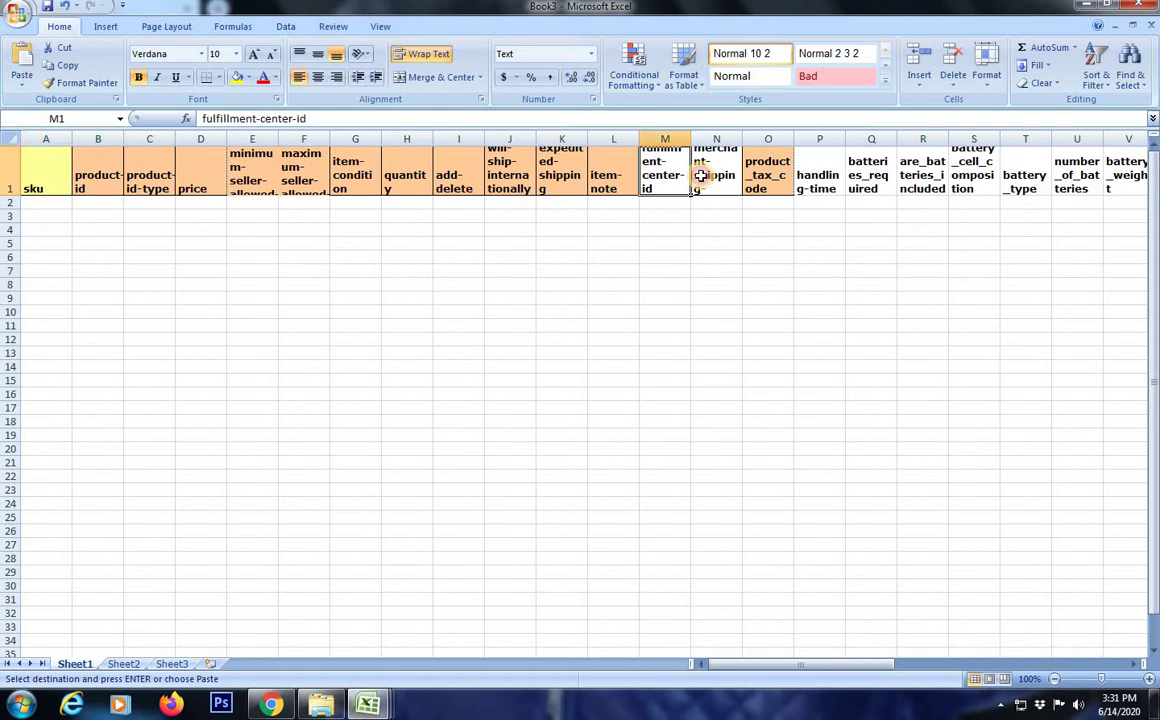
key(Right)
key(Right)
key(Right)
key(Right)
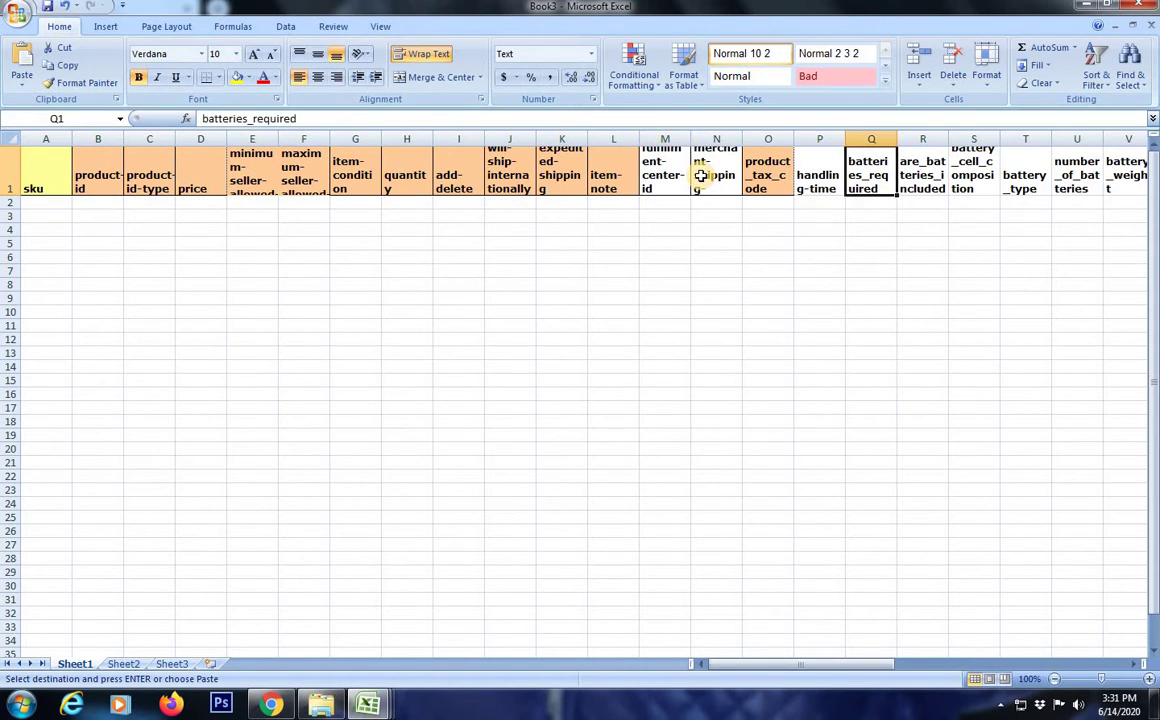
key(ctrl+space)
key(ctrl+shift+Right)
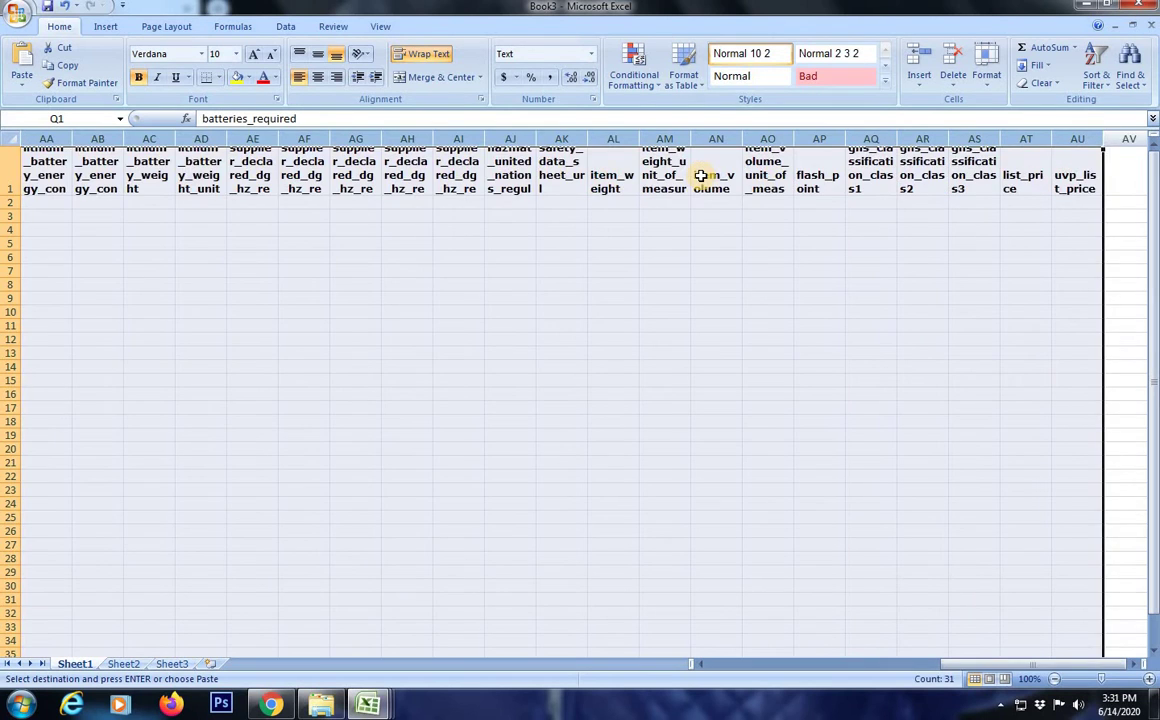
key(ctrl+minus)
key(Left)
key(Right)
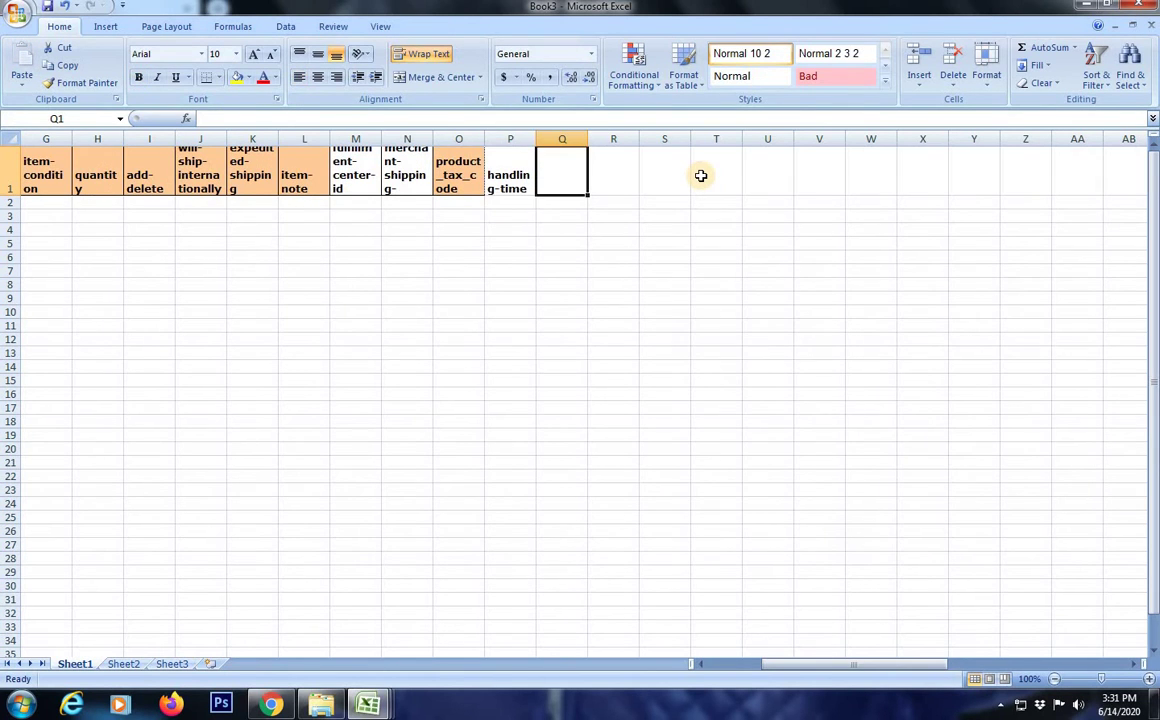
Delete the item-note column from the new workbook
key(Left)
key(Left)
key(Left)
key(Left)
key(Left)
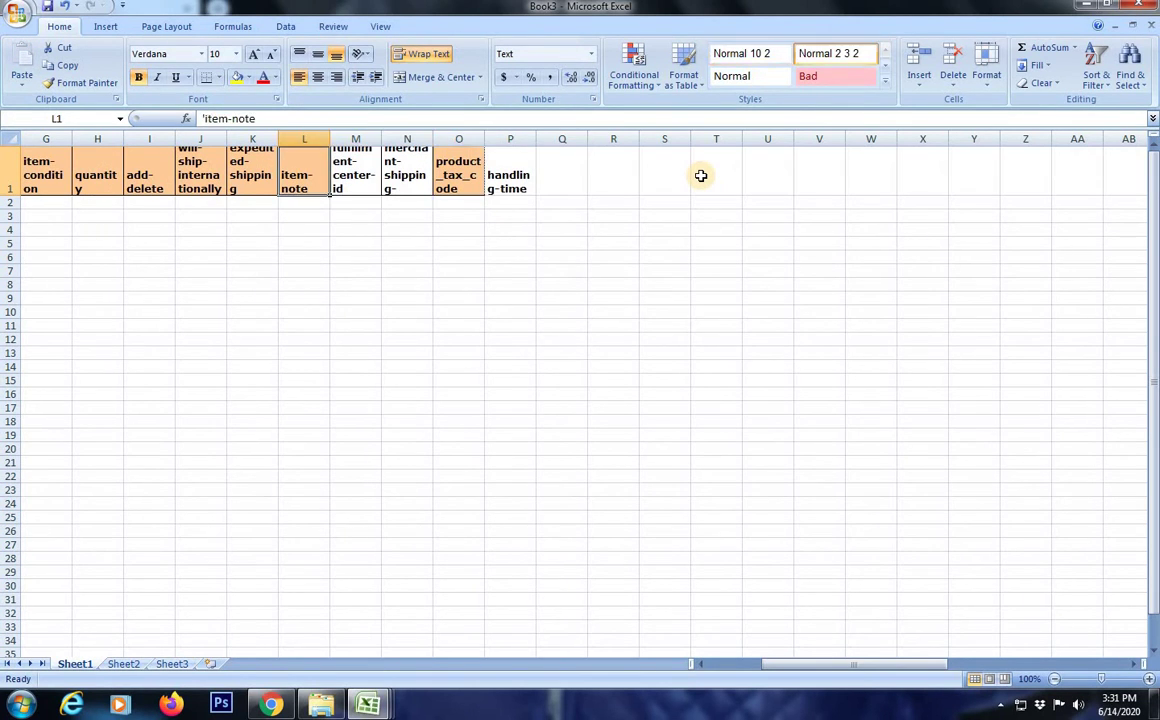
key(ctrl+space)
key(ctrl+minus)
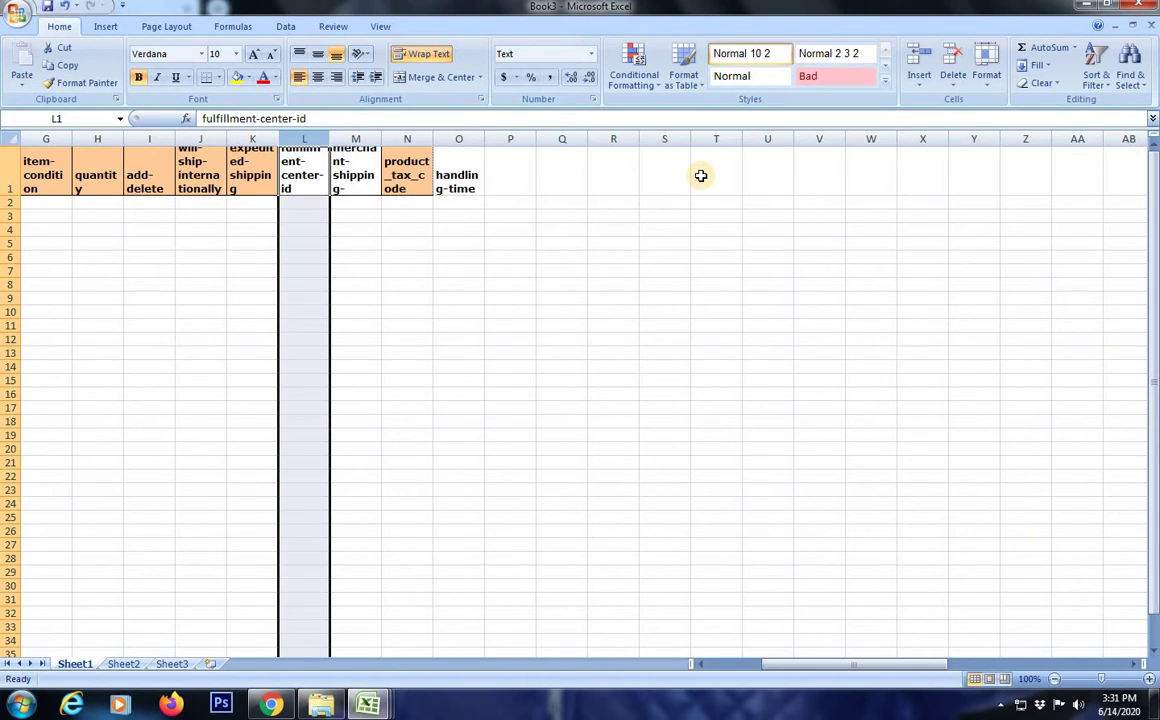
Delete the merchant-shipping-group-name column from the new workbook
key(Right)
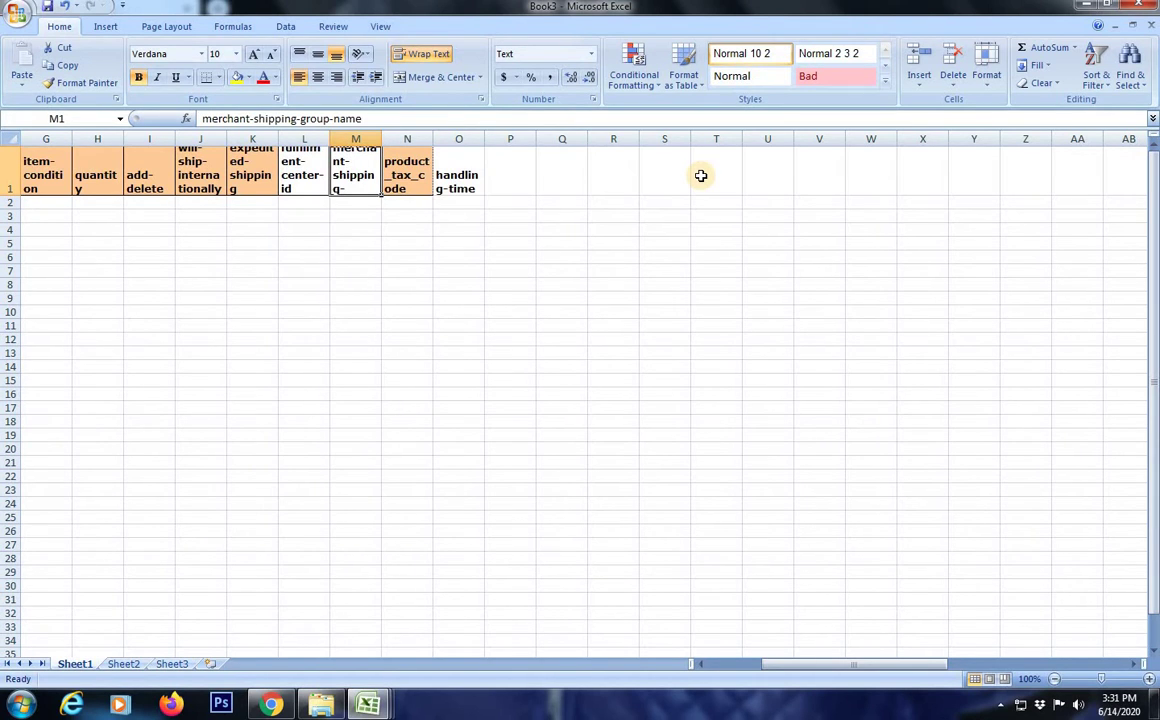
key(Left)
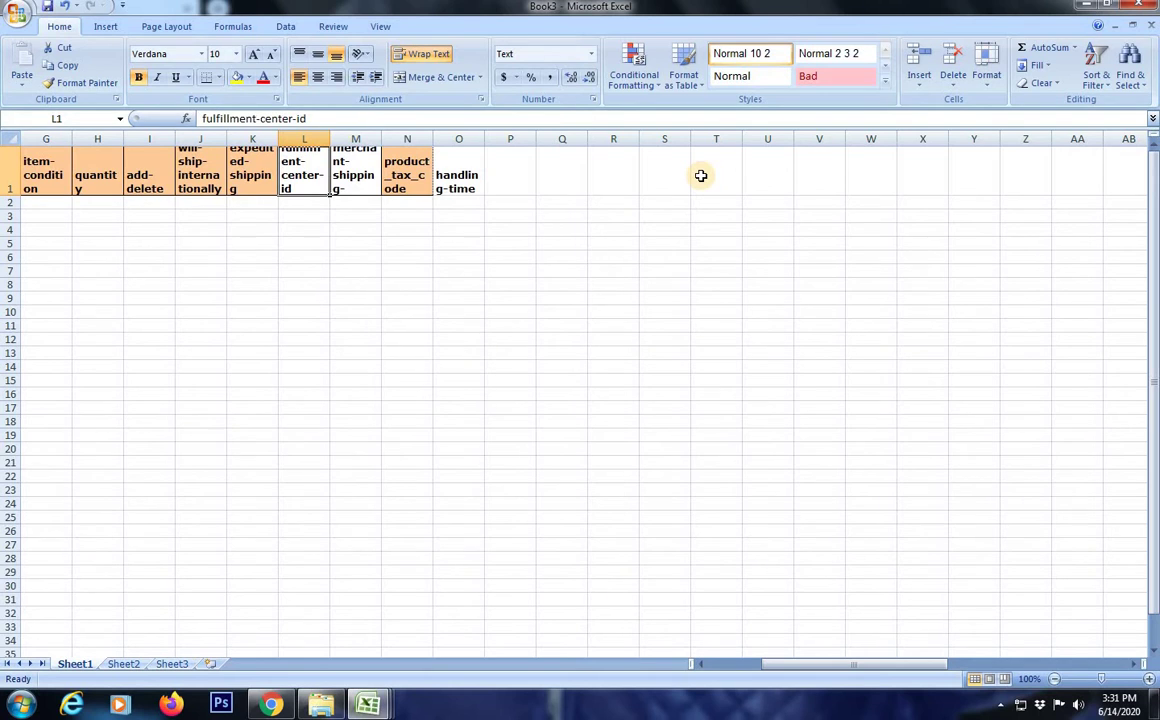
key(Right)
key(ctrl+space)
key(ctrl+minus)
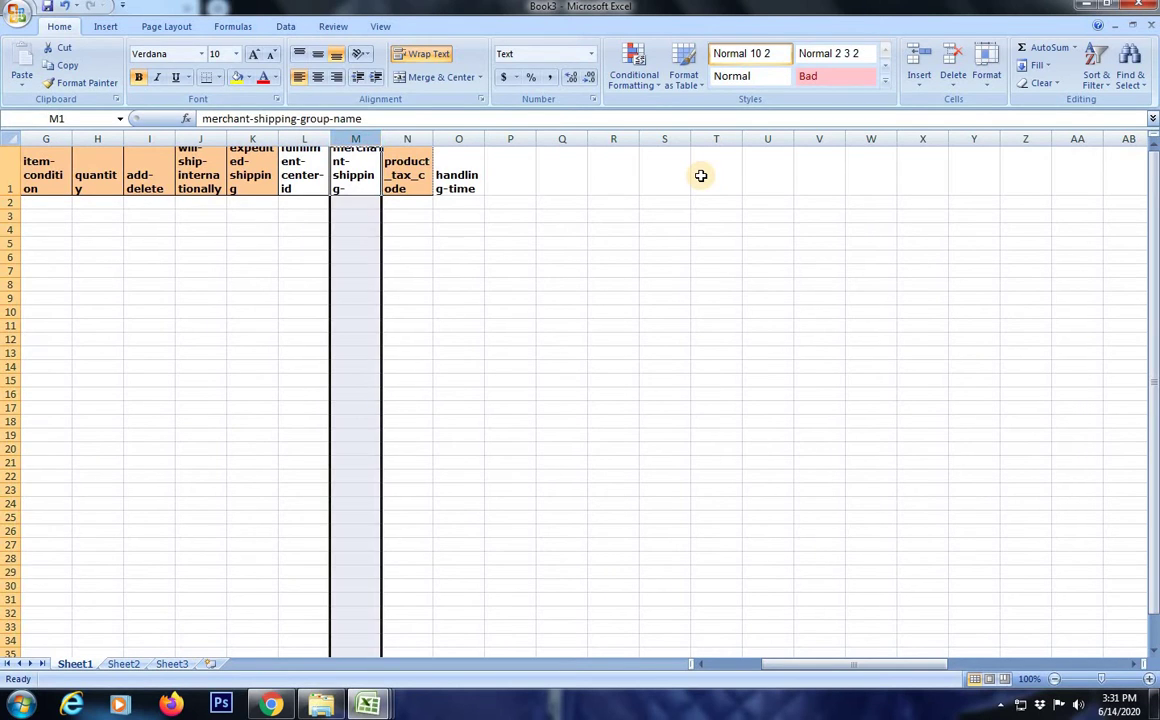
Review the first column headers of the trimmed sheet, from sku to the minimum seller allowed price
key(ctrl+Home)
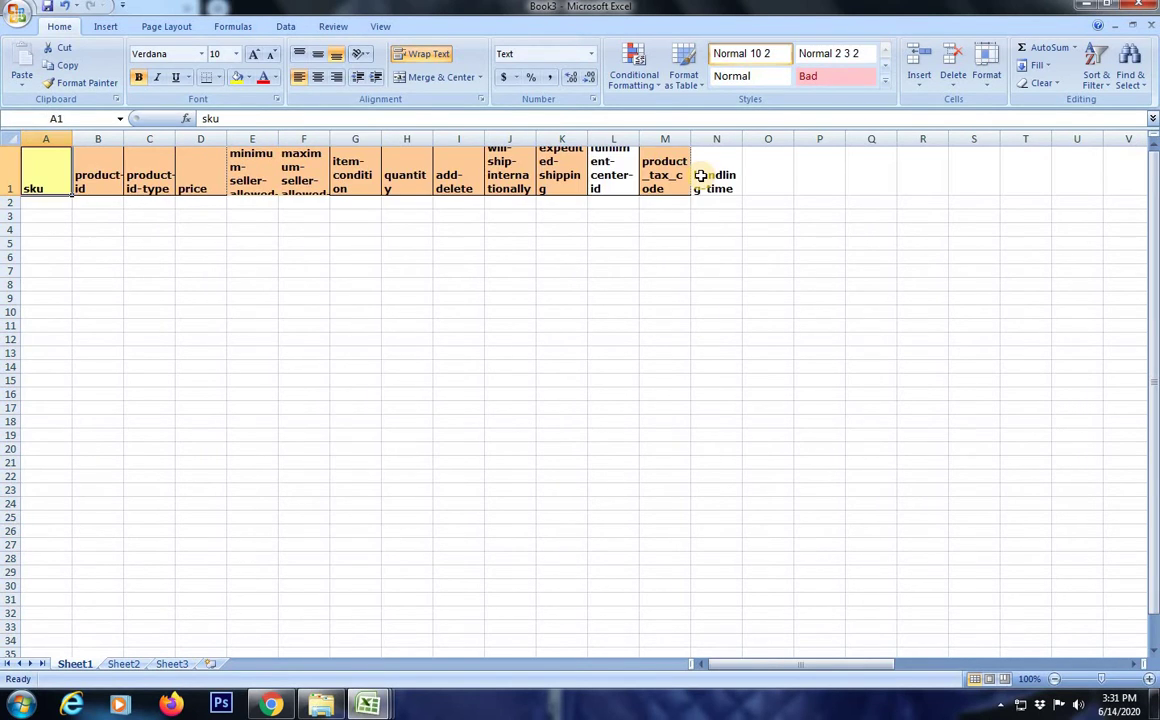
key(Right)
key(Right)
key(Right)
key(Right)
key(Left)
key(Left)
key(Left)
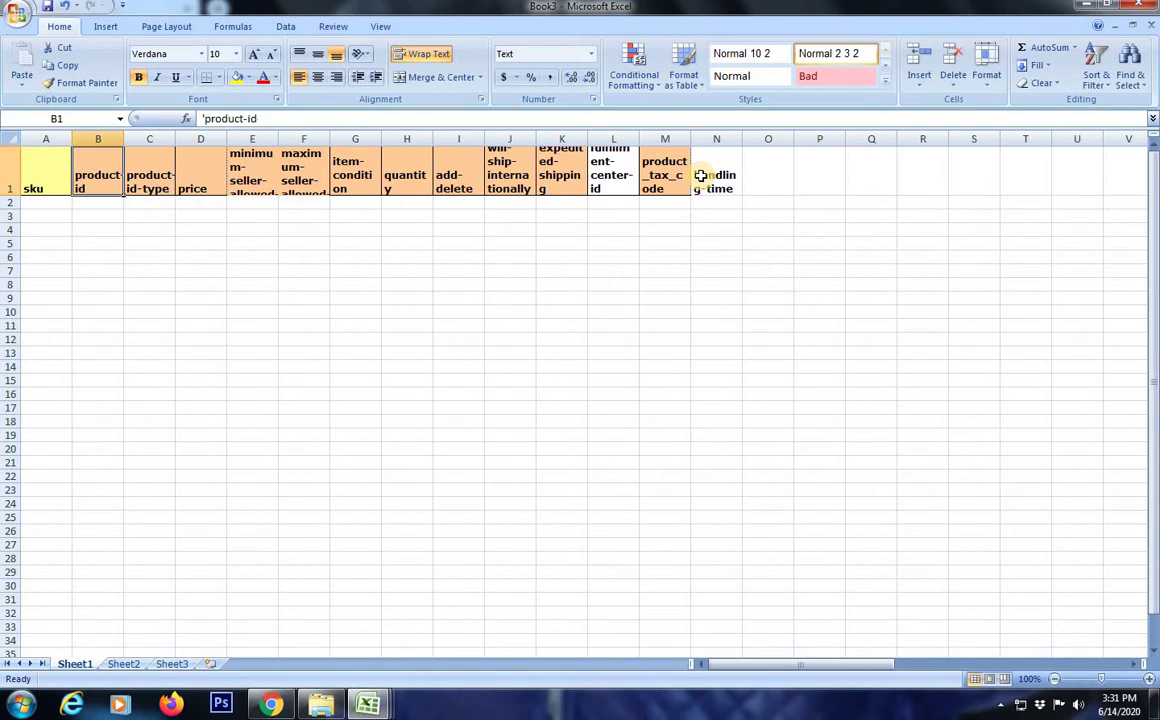
Copy all the sku values from inventory reposrt delete UK.txt into the new workbook's sku column, starting at A2
key(Left)
key(Down)
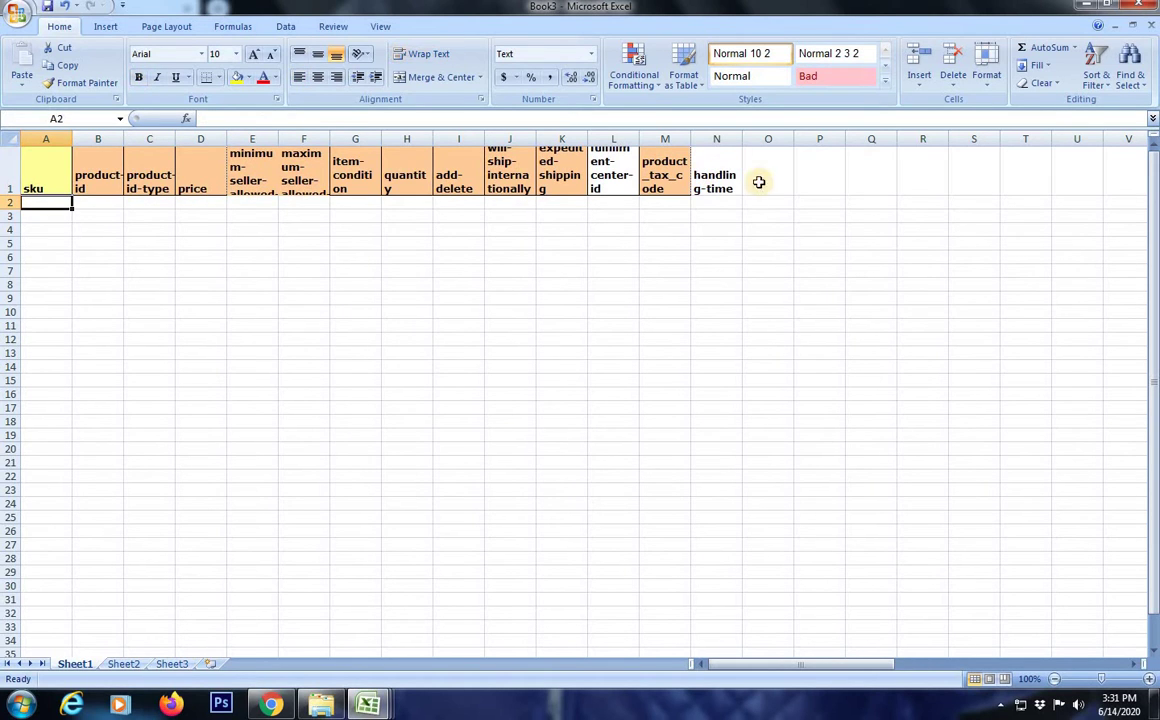
click(367, 705)
click(240, 647)
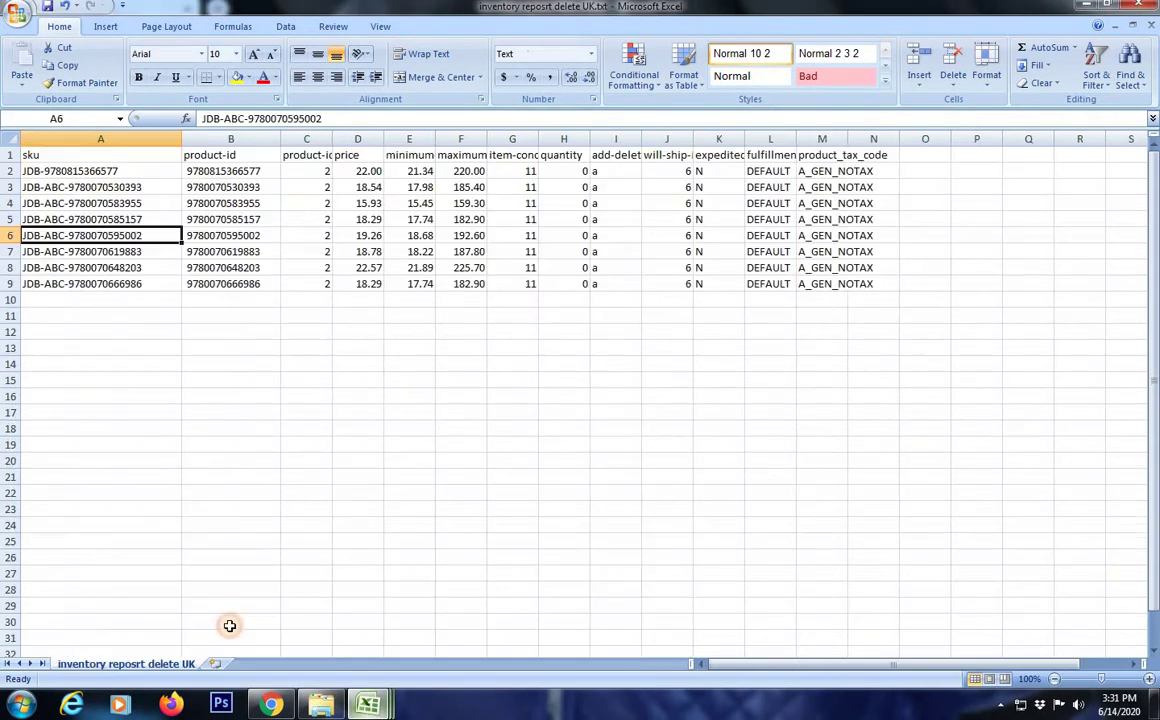
key(ctrl+Home)
key(Down)
key(ctrl+shift+Down)
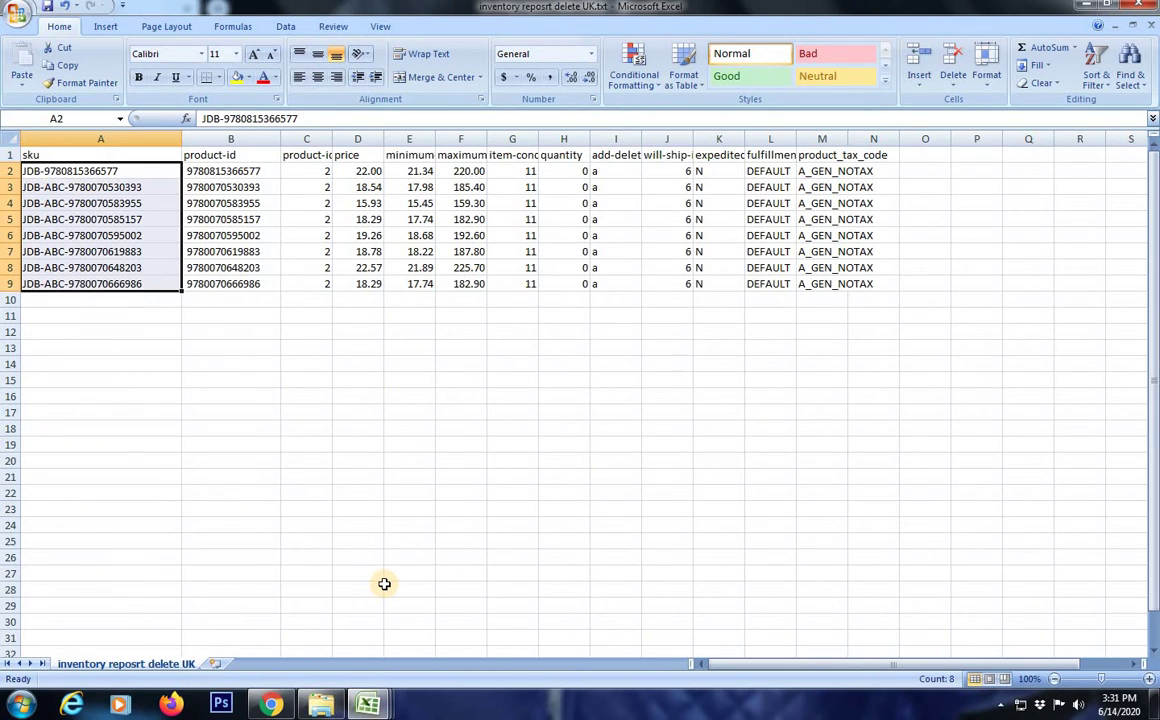
key(ctrl+c)
key(alt+Tab)
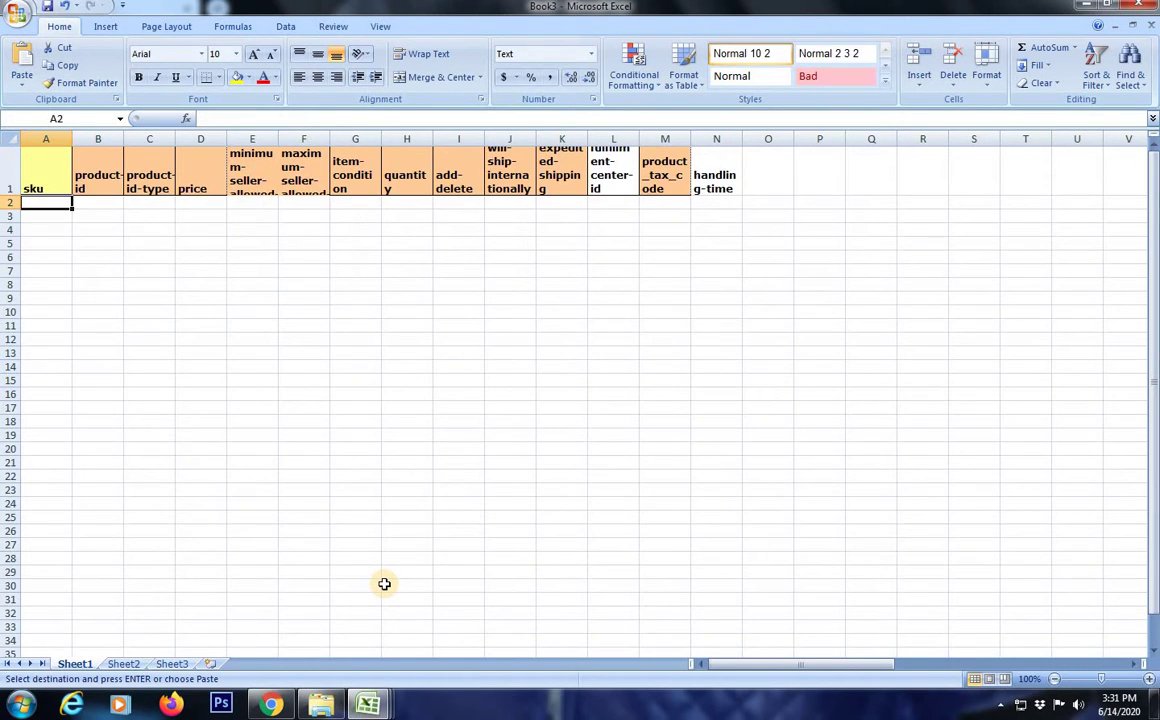
key(ctrl+v)
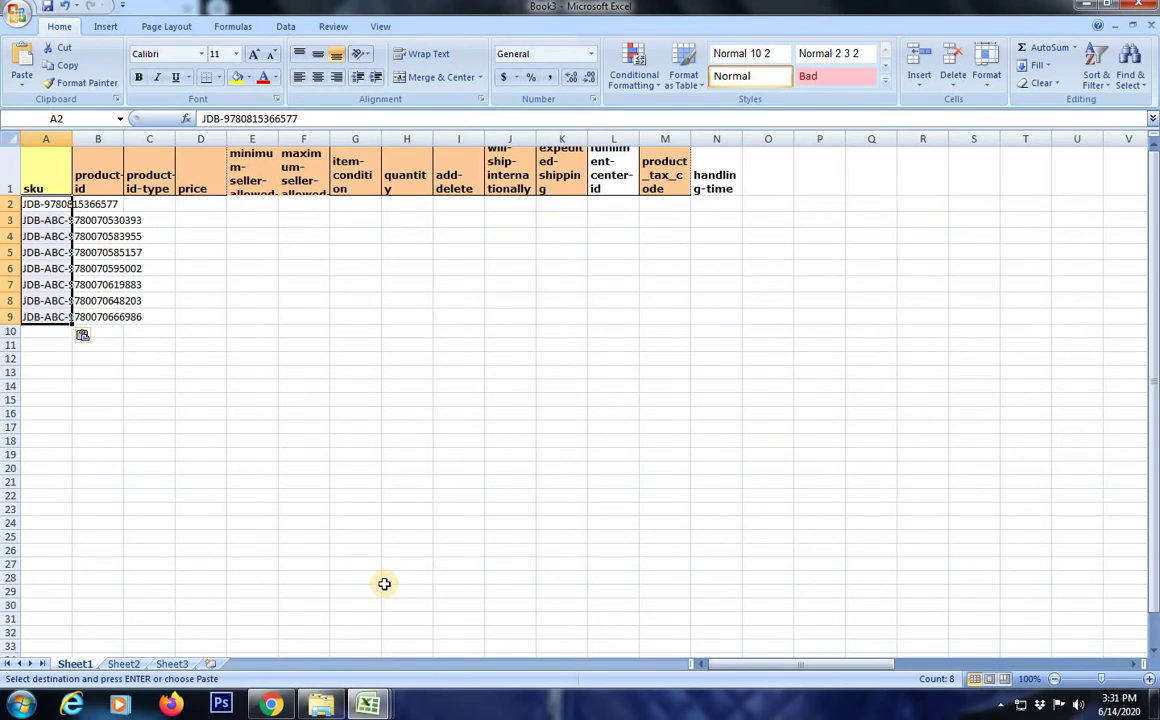
key(ctrl+Home)
key(Down)
key(ctrl+Down)
key(ctrl+Up)
key(Down)
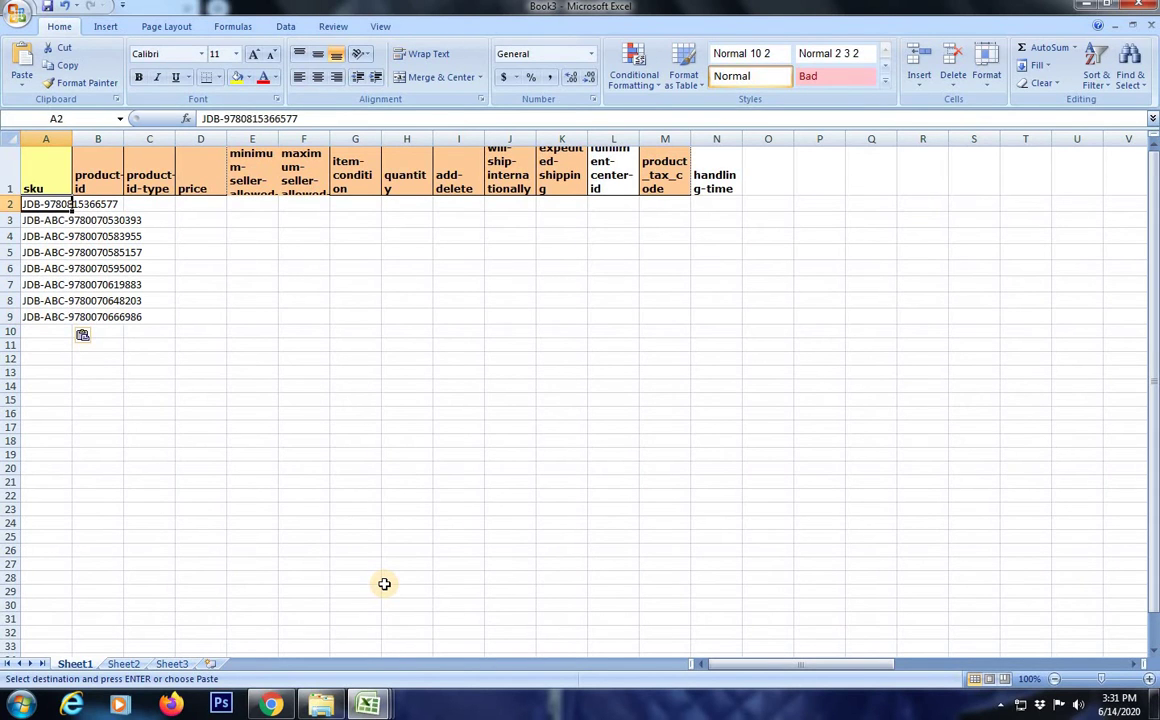
Copy all the product-id values from the inventory report into the new workbook's product-id column, starting at B2
key(Up)
key(Right)
key(Down)
key(ctrl+Tab)
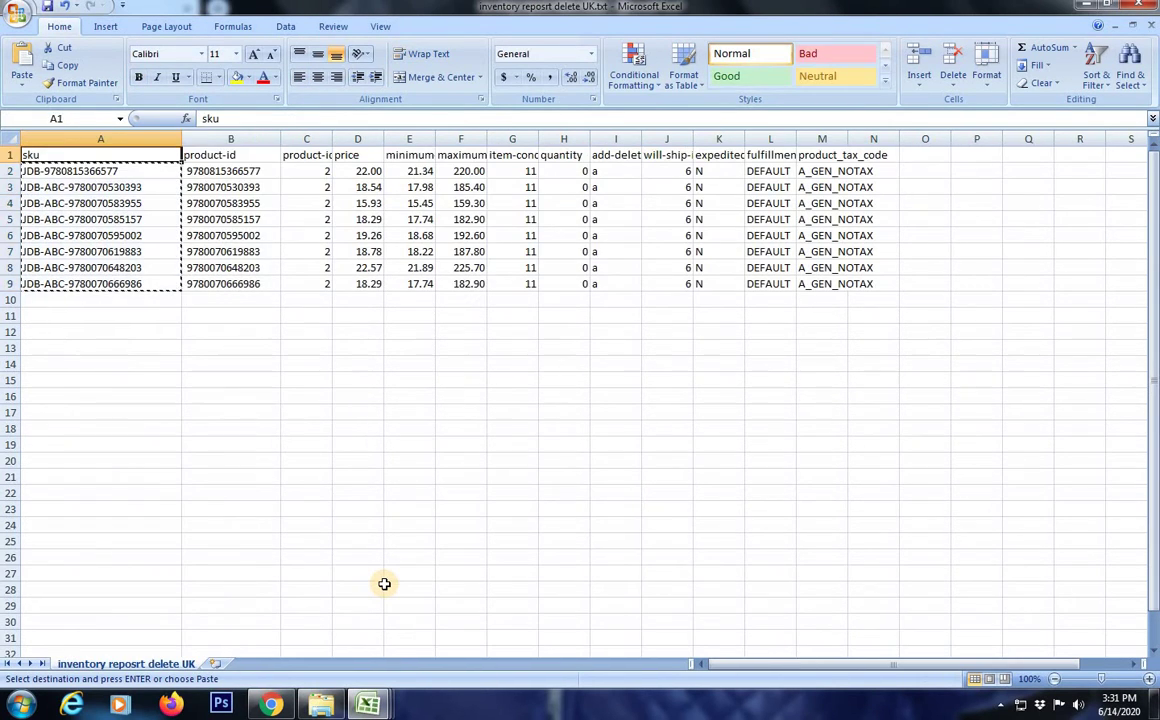
key(Right)
key(Down)
key(ctrl+shift+Down)
key(ctrl+c)
key(ctrl+Tab)
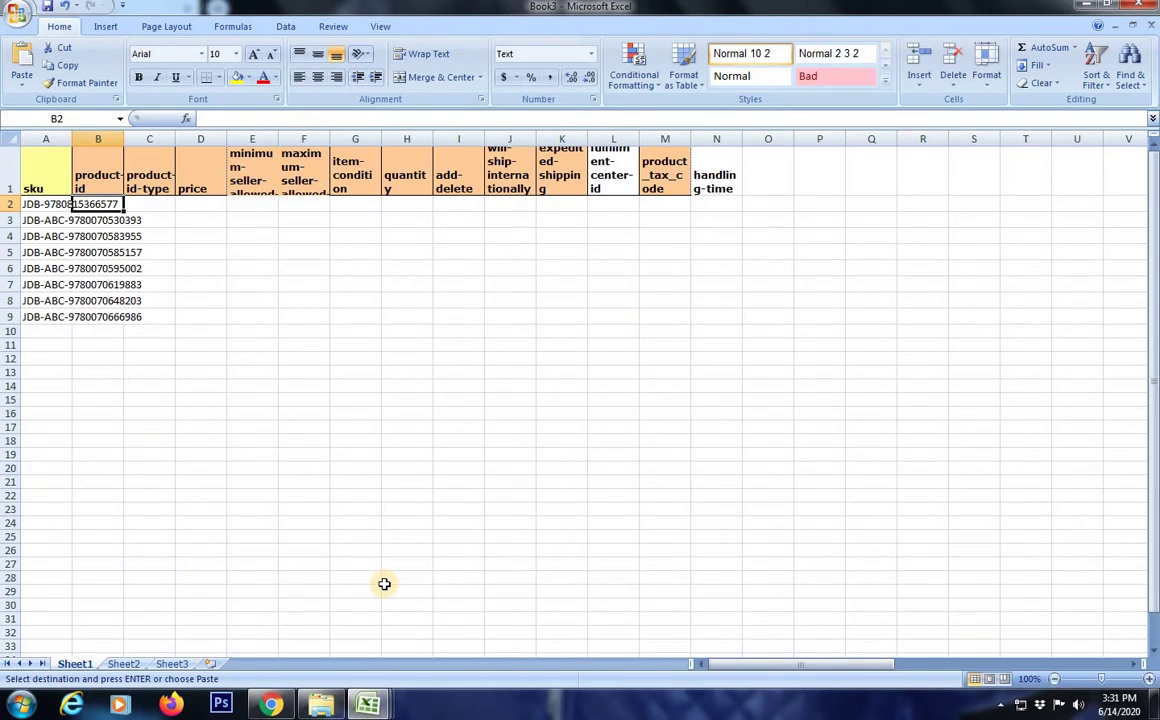
key(ctrl+v)
Autofit the width of the product-id column to its contents
key(alt+h)
key(o)
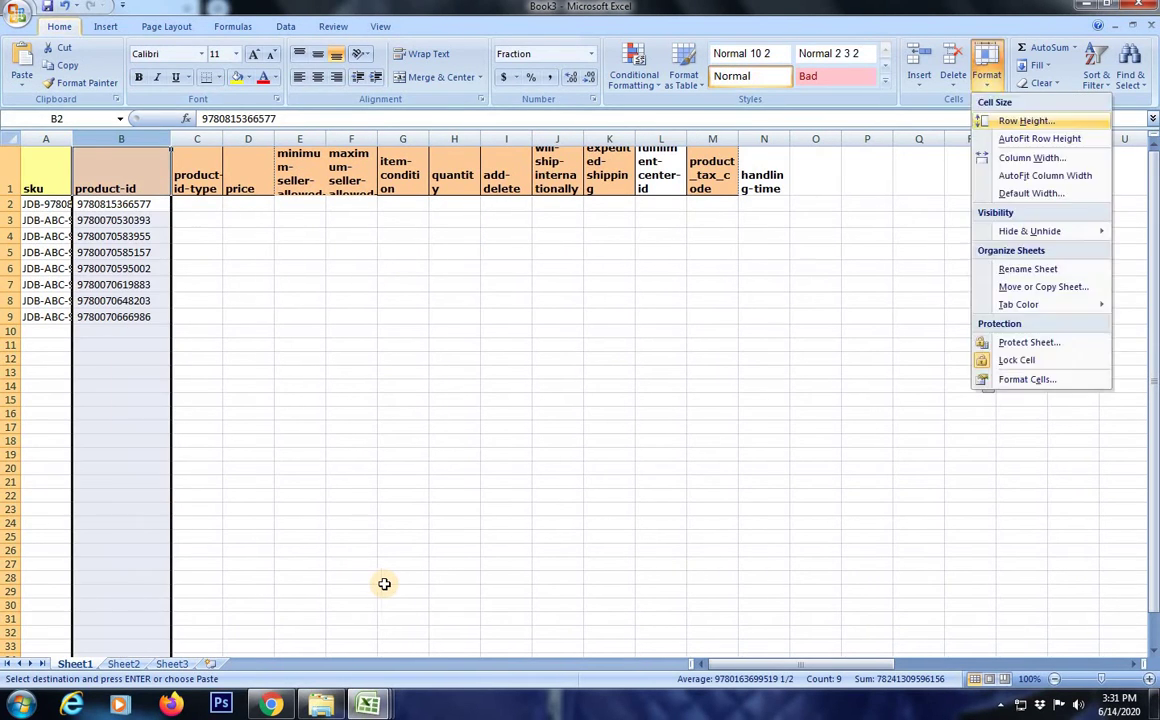
key(i)
Look up the accepted values for product-id-type on the Data Definitions sheet of the Flat.File.InventoryLoader.uk workbook
key(Up)
key(Right)
key(Down)
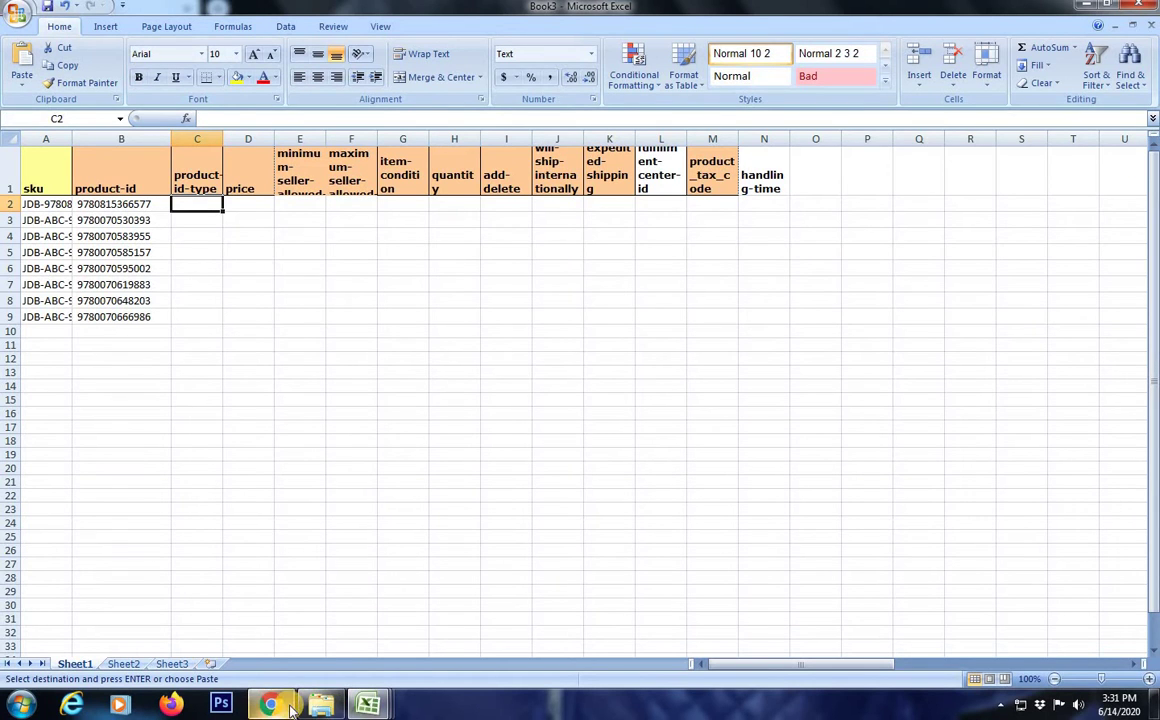
click(367, 703)
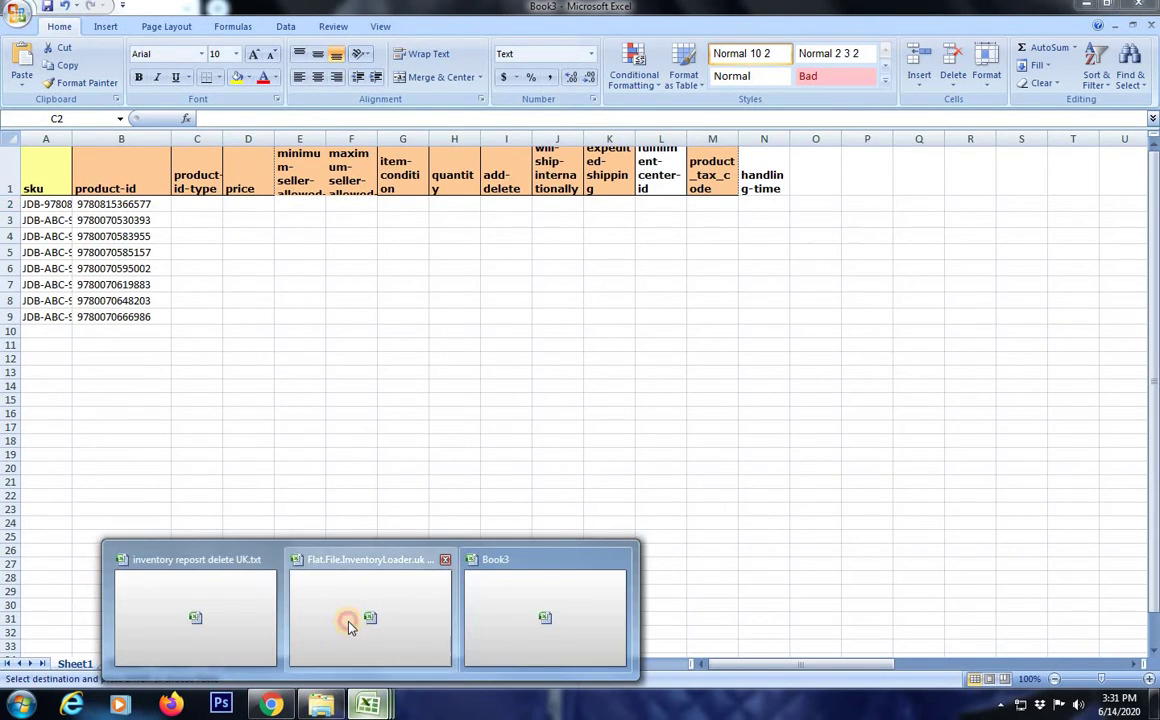
click(345, 615)
click(200, 664)
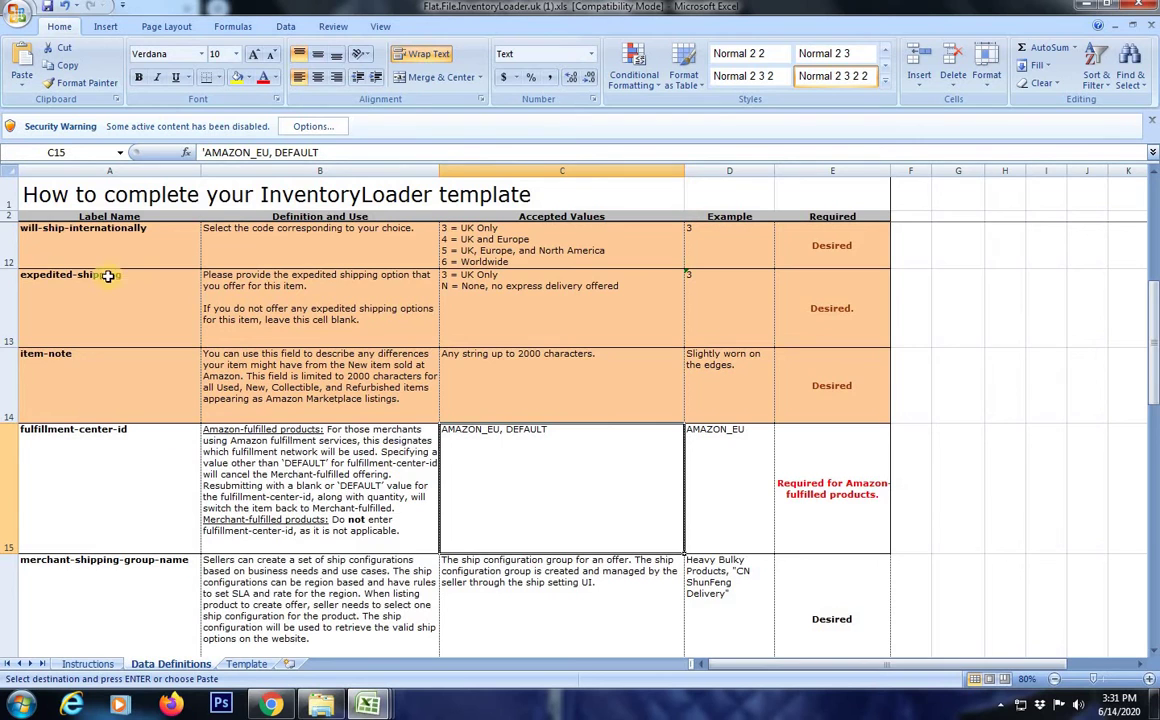
scroll(233, 360, up, 3)
click(139, 326)
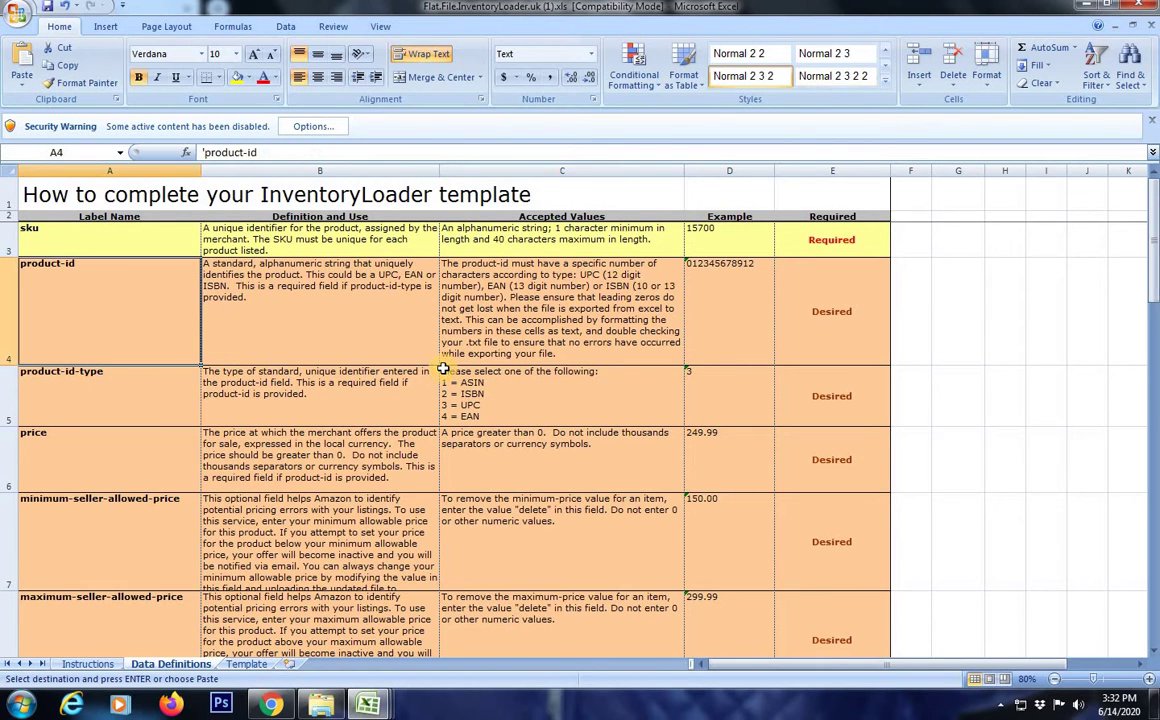
key(Right)
key(Right)
key(Down)
key(ctrl+c)
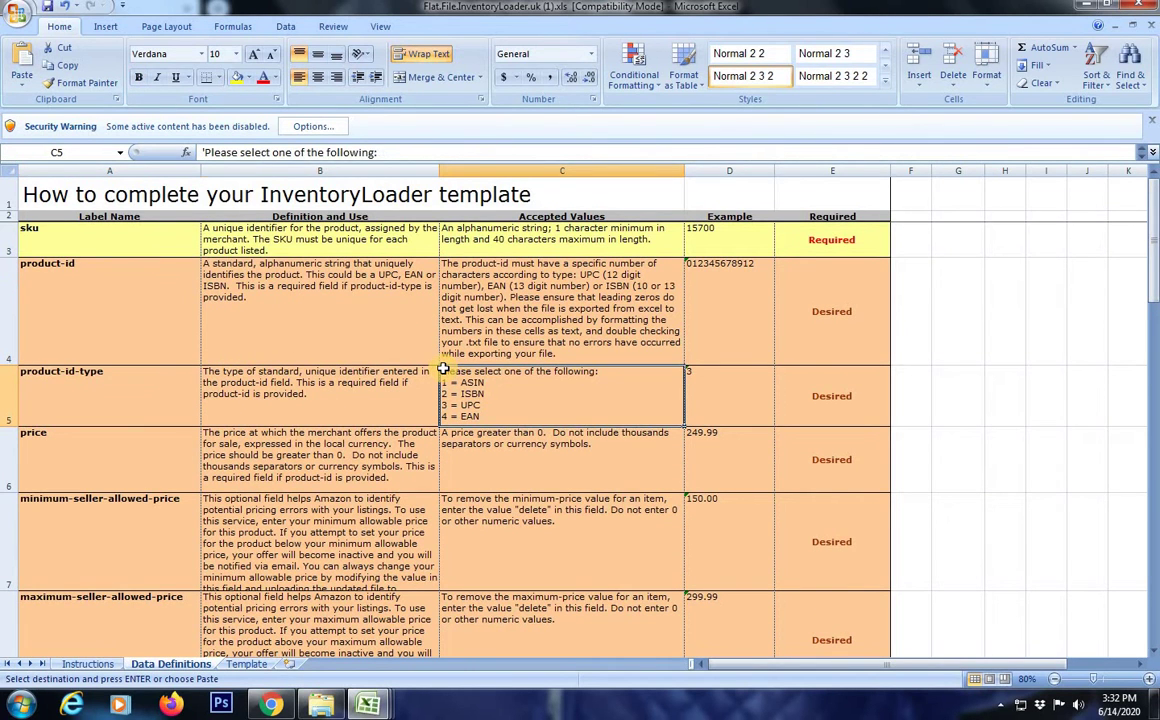
key(Left)
key(Right)
key(ctrl+Tab)
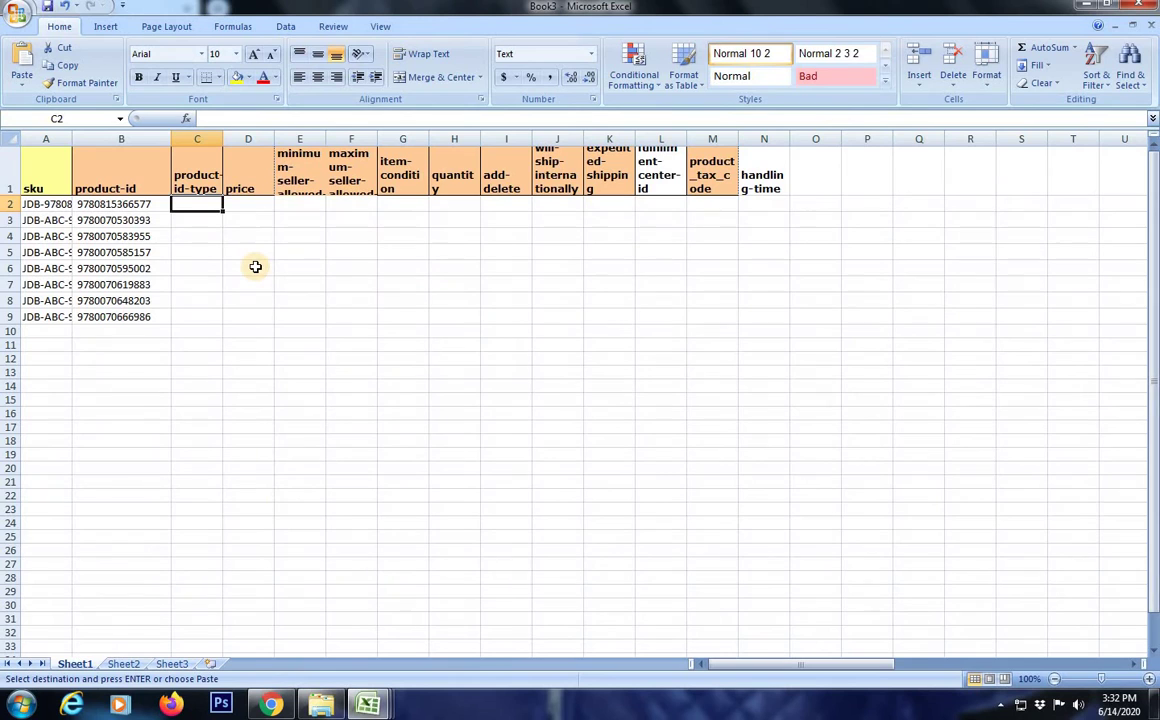
Fill the new workbook's product-id-type column with 2 for every product row, C2 to C9
key(Down)
key(Down)
key(ctrl+Right)
key(Left)
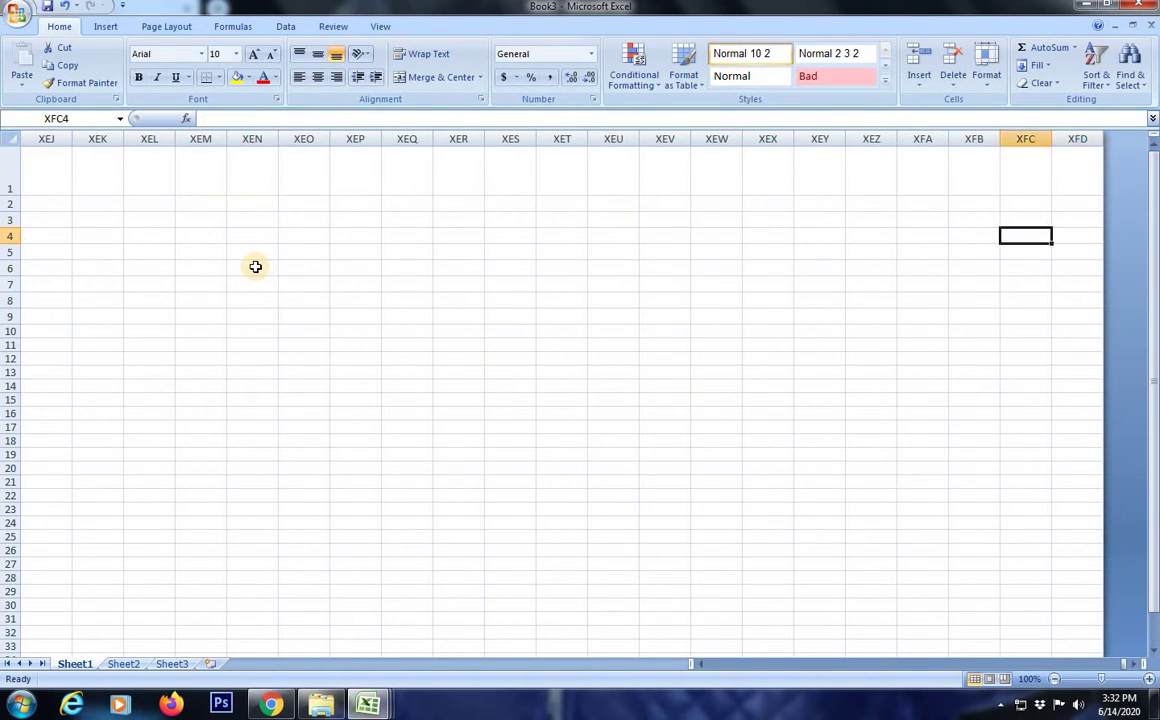
key(ctrl+Left)
key(ctrl+Down)
key(Right)
key(ctrl+shift+Up)
key(ctrl+d)
key(ctrl+Up)
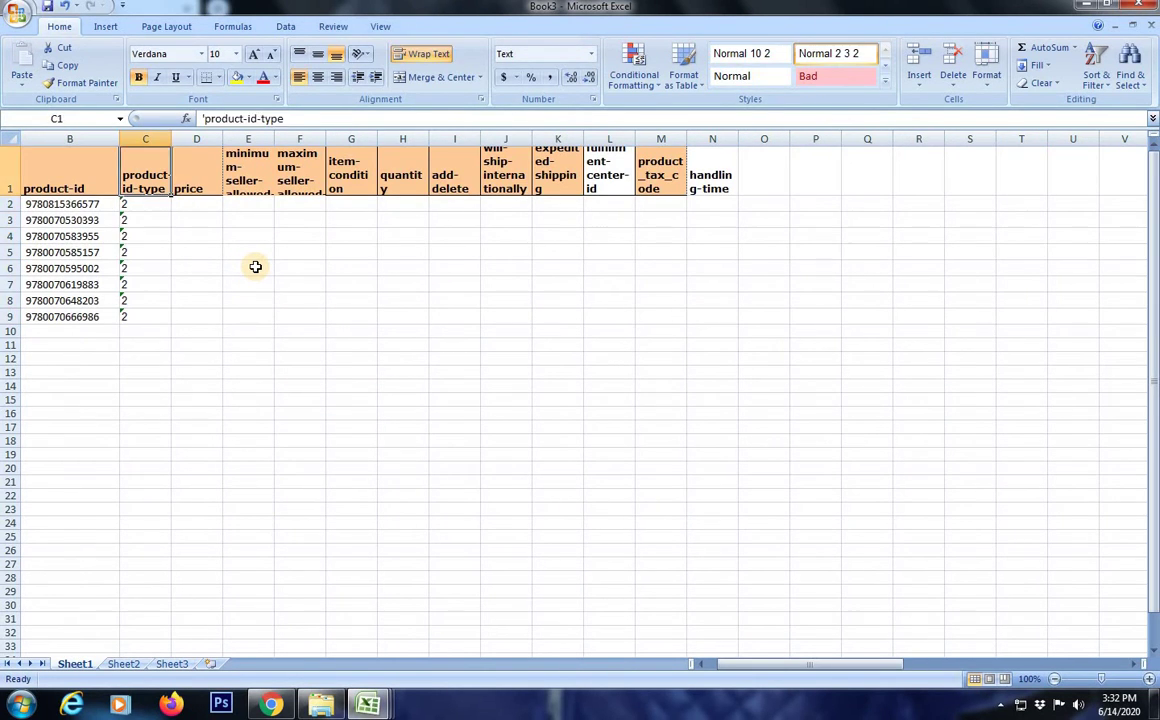
Copy all the price values from inventory reposrt delete UK.txt into the new workbook's price column, starting at D2
key(Right)
key(Down)
mouse_move(368, 705)
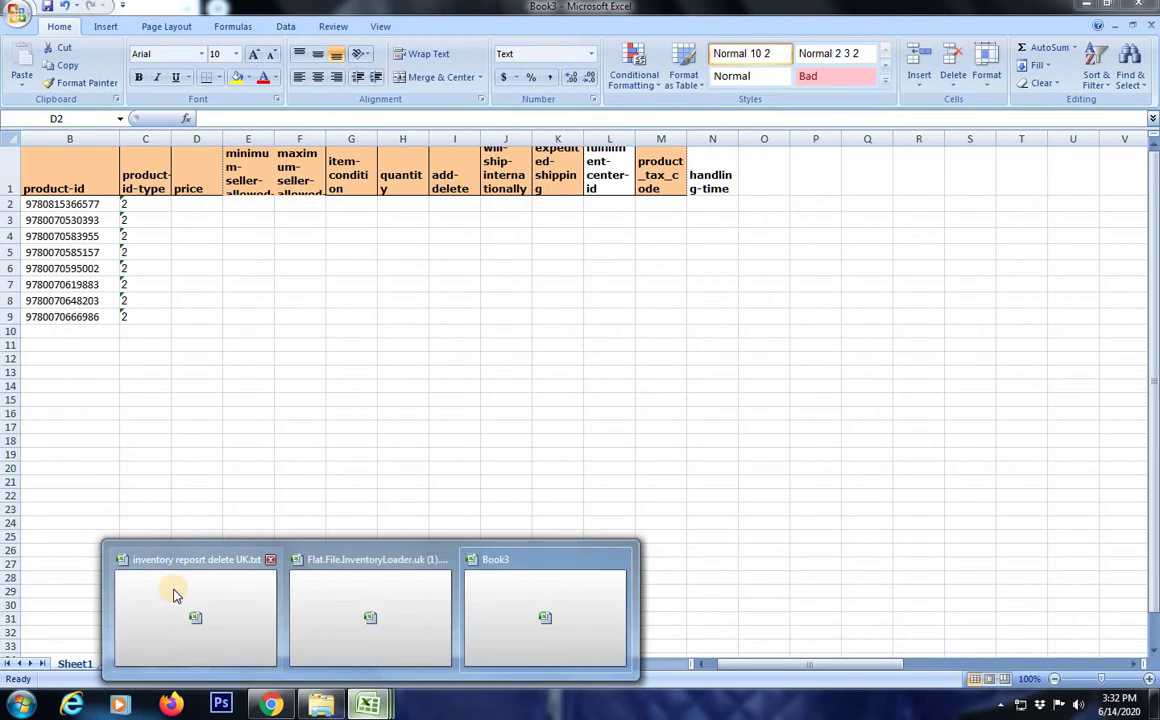
click(170, 596)
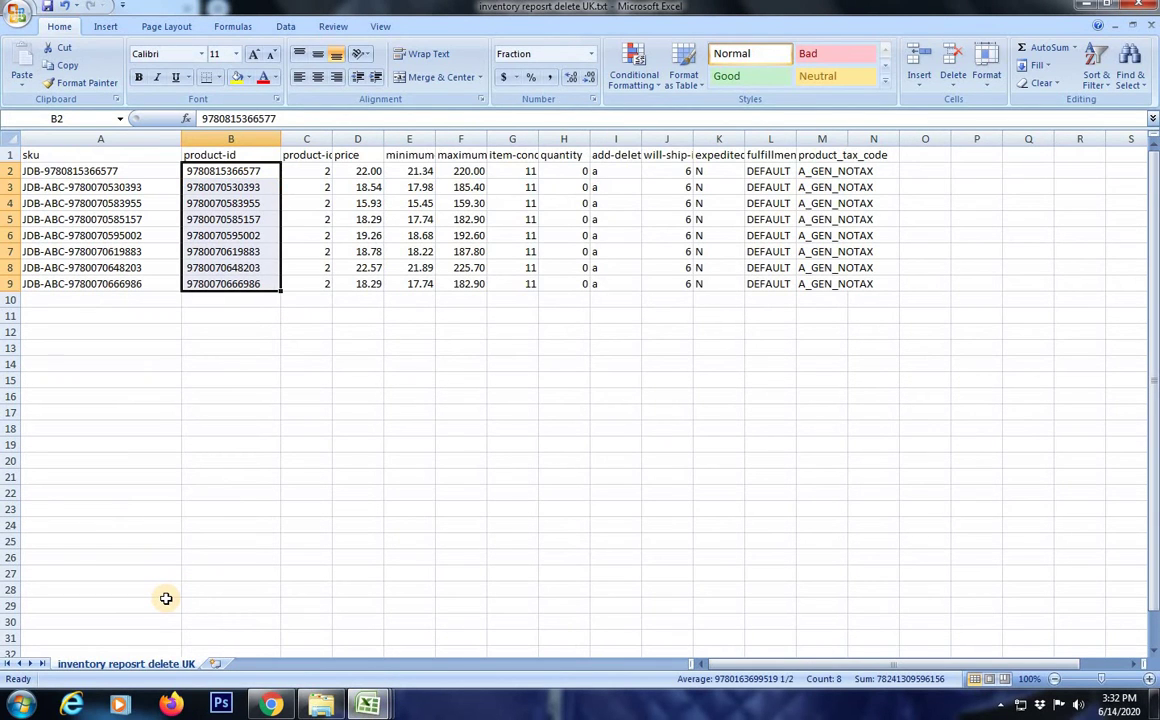
key(Right)
key(Right)
key(Up)
key(Down)
key(ctrl+shift+Down)
key(ctrl+c)
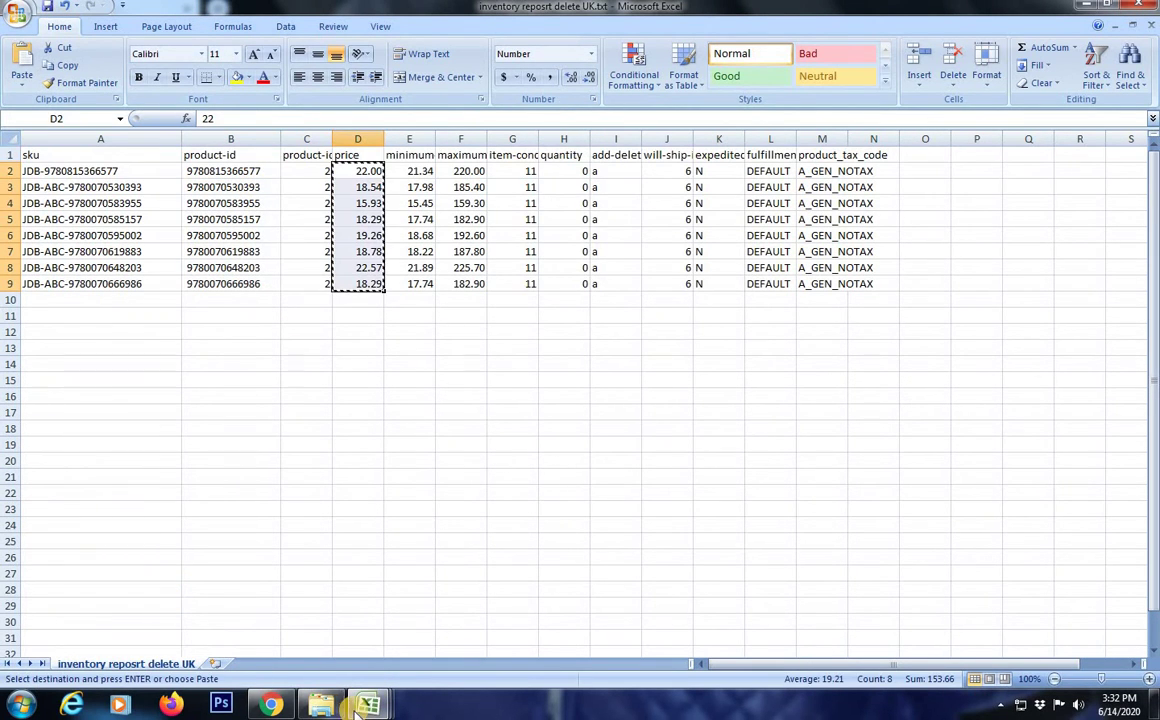
mouse_move(362, 706)
click(500, 621)
key(ctrl+v)
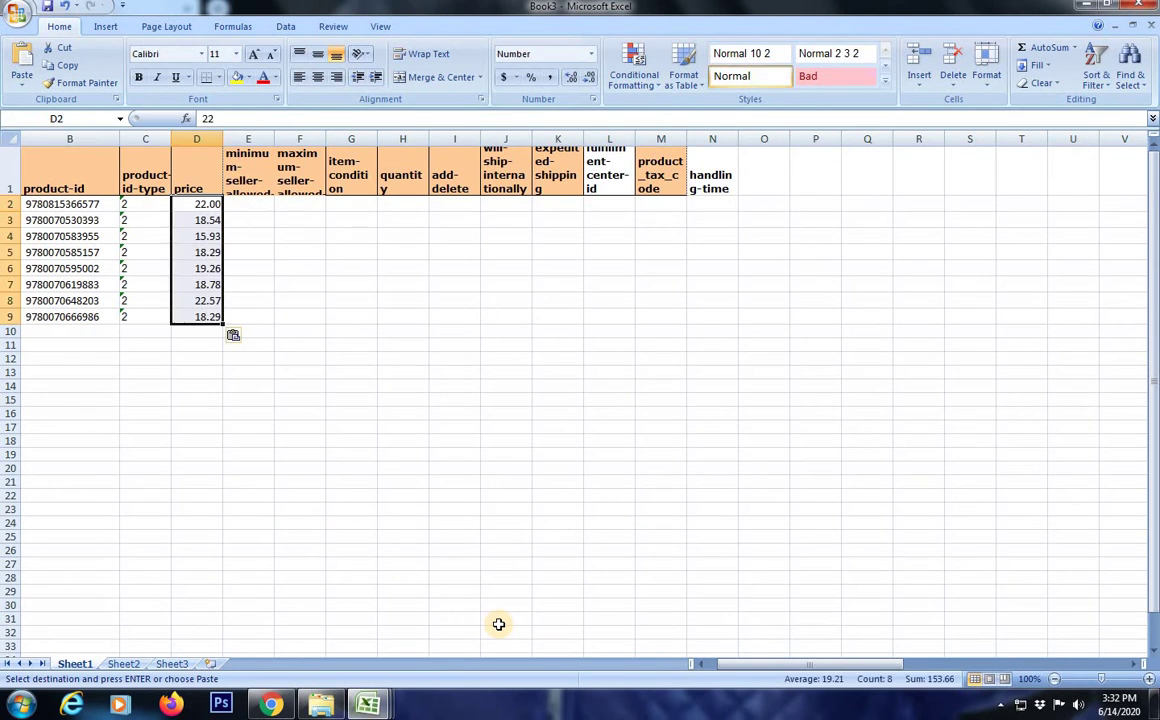
Enter the formula =D2*.97 in E2 for the minimum seller allowed price
key(Right)
key(Up)
key(Down)
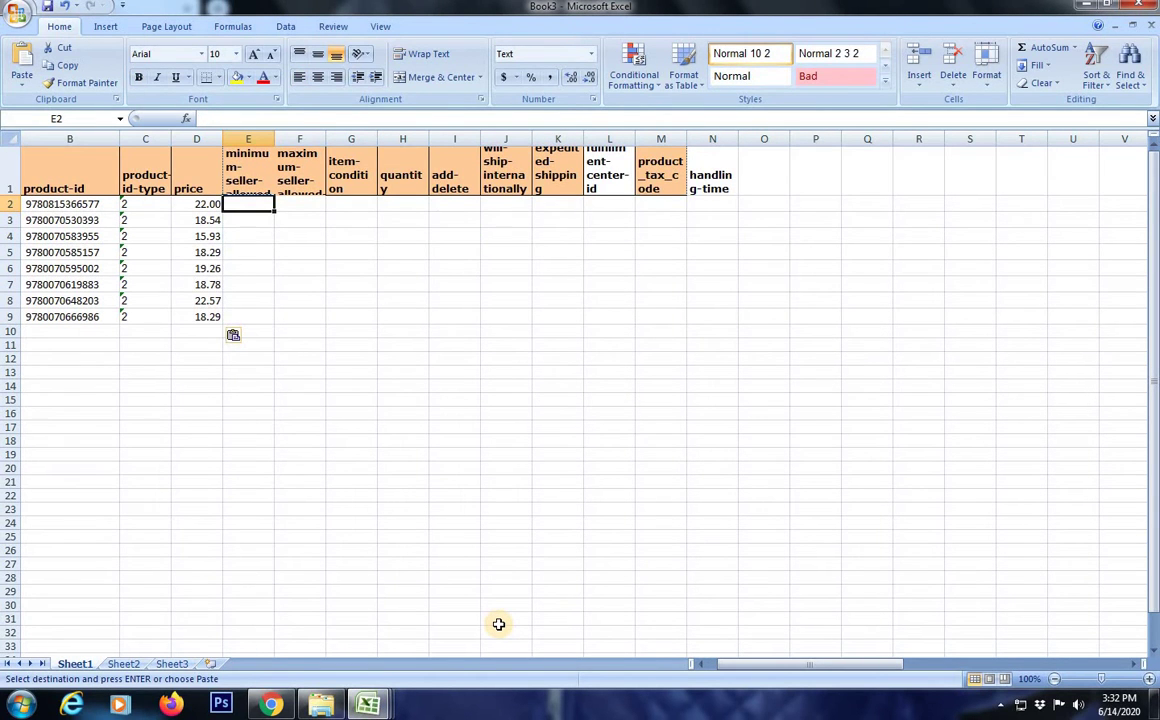
text(=)
key(Left)
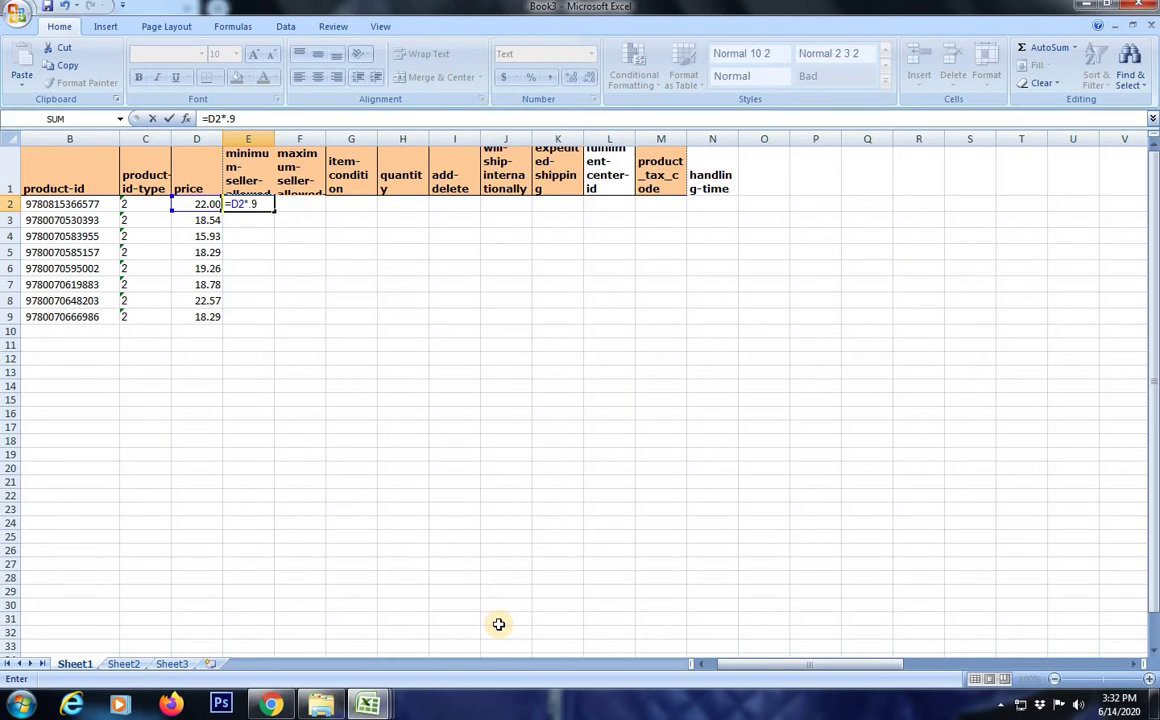
key(Return)
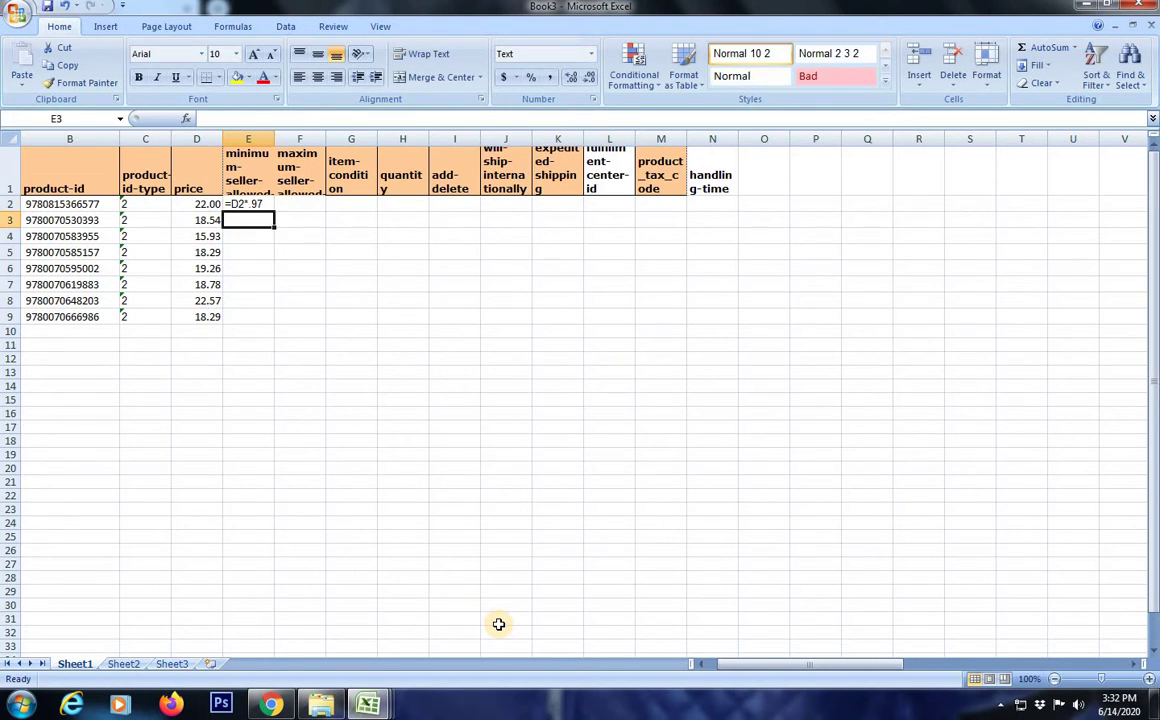
Enter the formula =D2*10 in F2 for the maximum seller allowed price
key(Up)
key(Up)
key(Right)
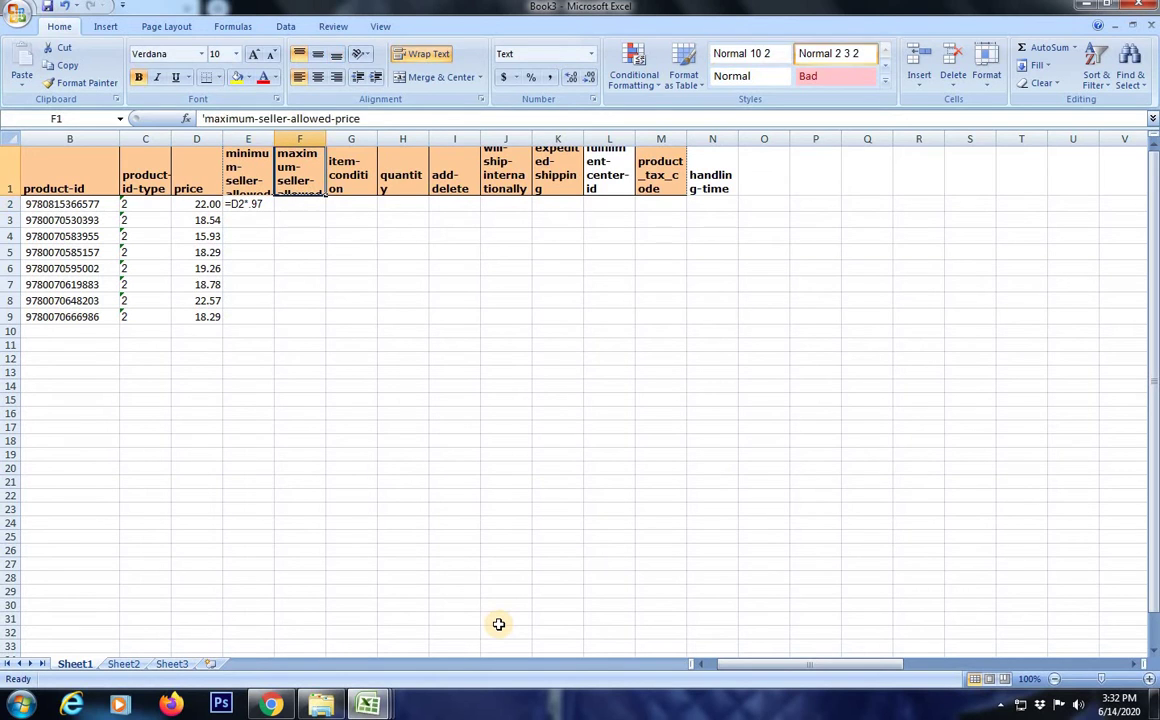
key(Down)
text(=)
key(Left)
key(Left)
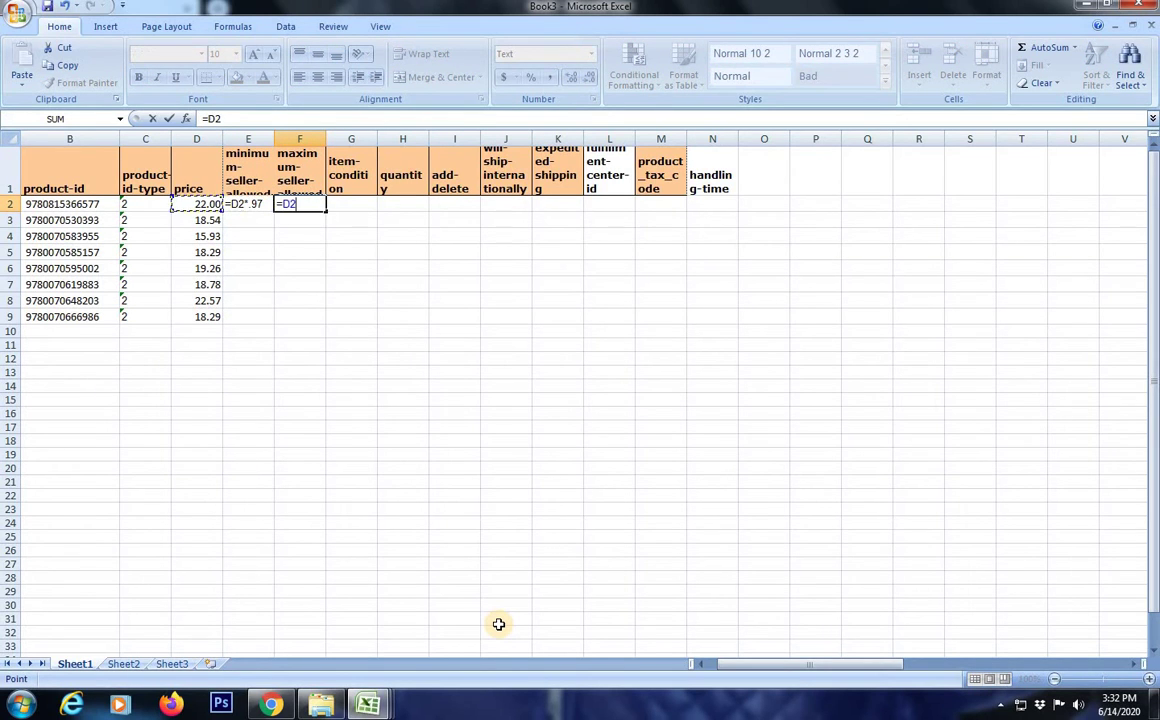
text(*10)
key(Return)
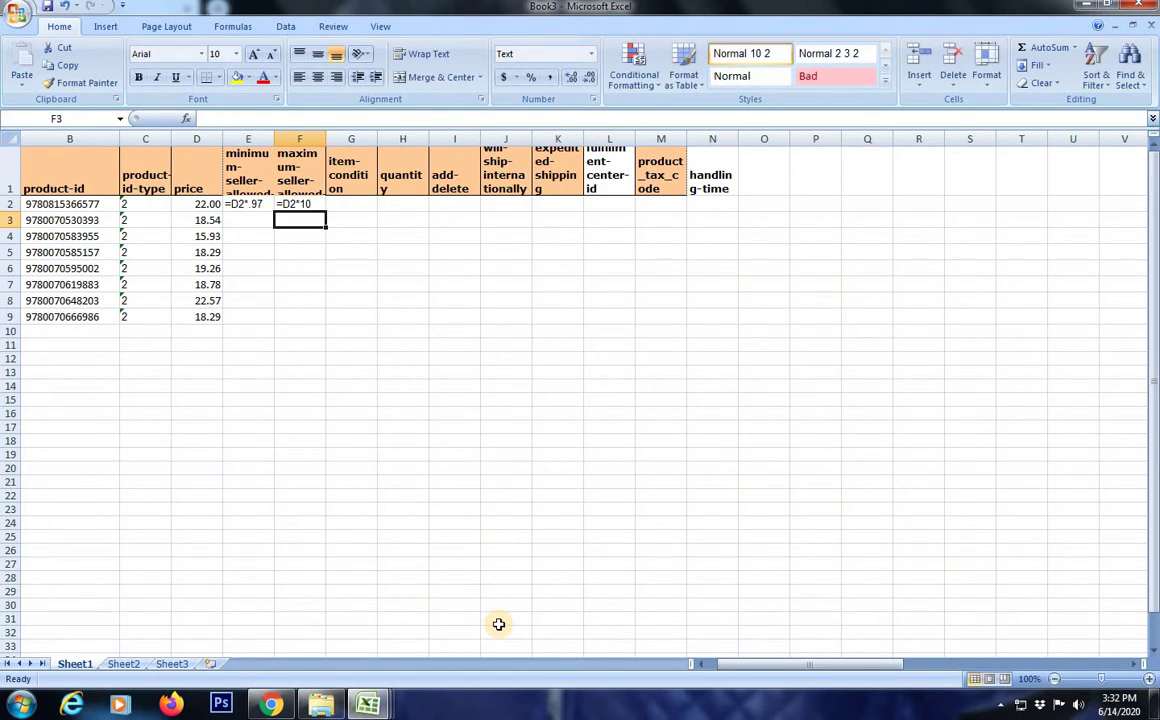
Change the number format of the minimum and maximum price cells E2:F9 to Number
key(Left)
key(Left)
key(Up)
key(Right)
key(shift+Right)
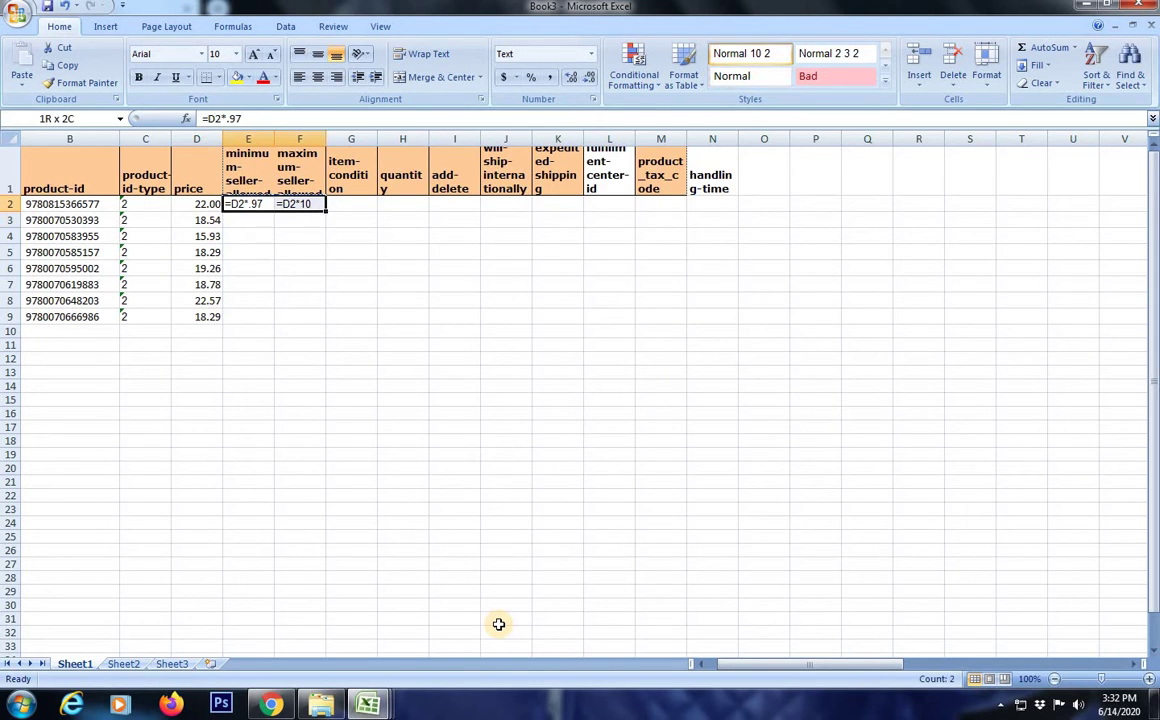
key(shift+Down)
key(shift+Down)
key(shift+Down)
key(shift+Down)
key(shift+Down)
key(shift+Down)
key(shift+Down)
key(alt)
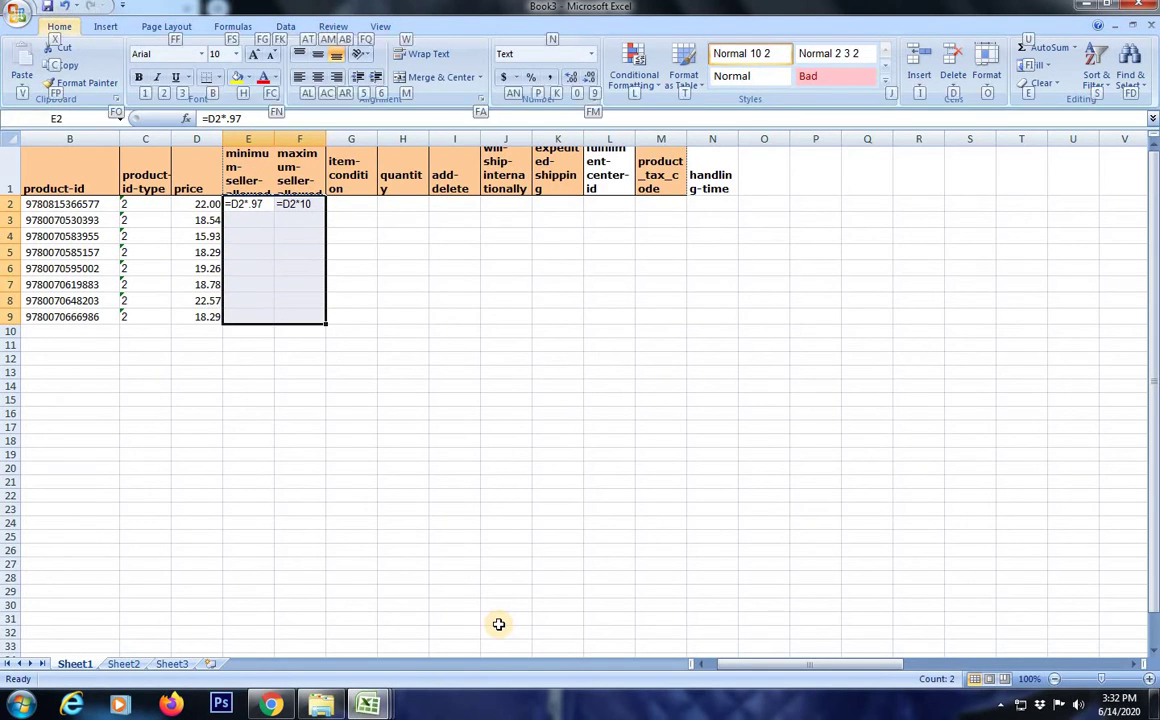
key(n)
key(Down)
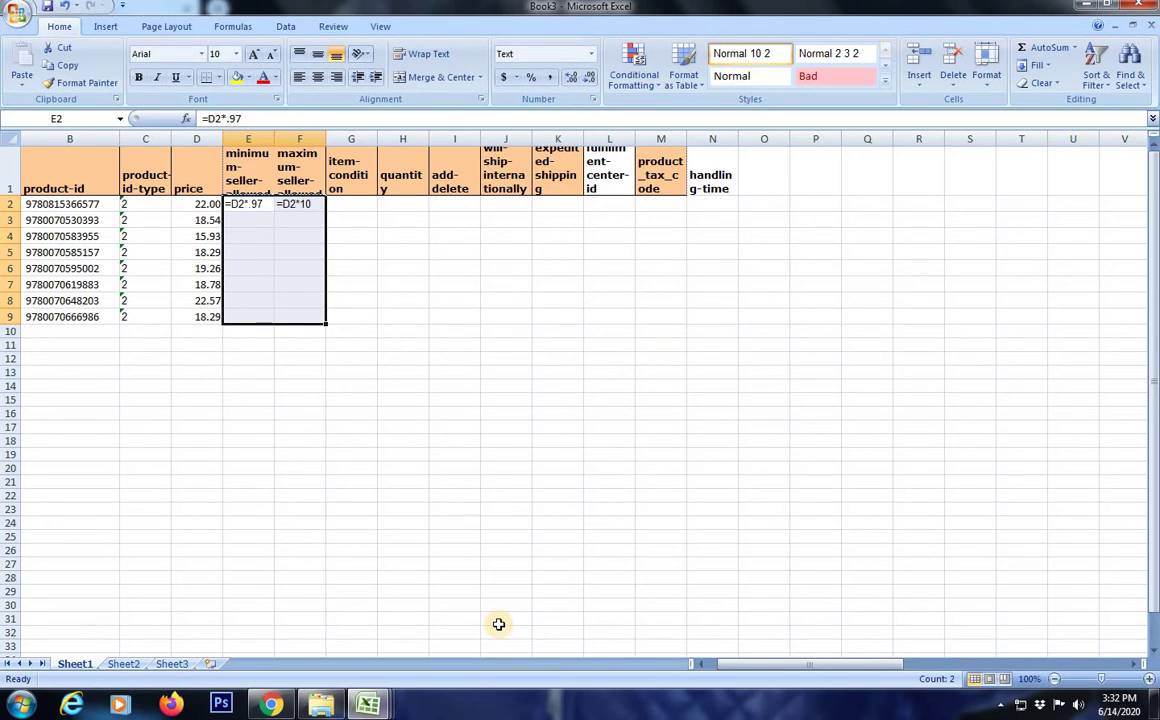
key(alt)
key(h)
key(n)
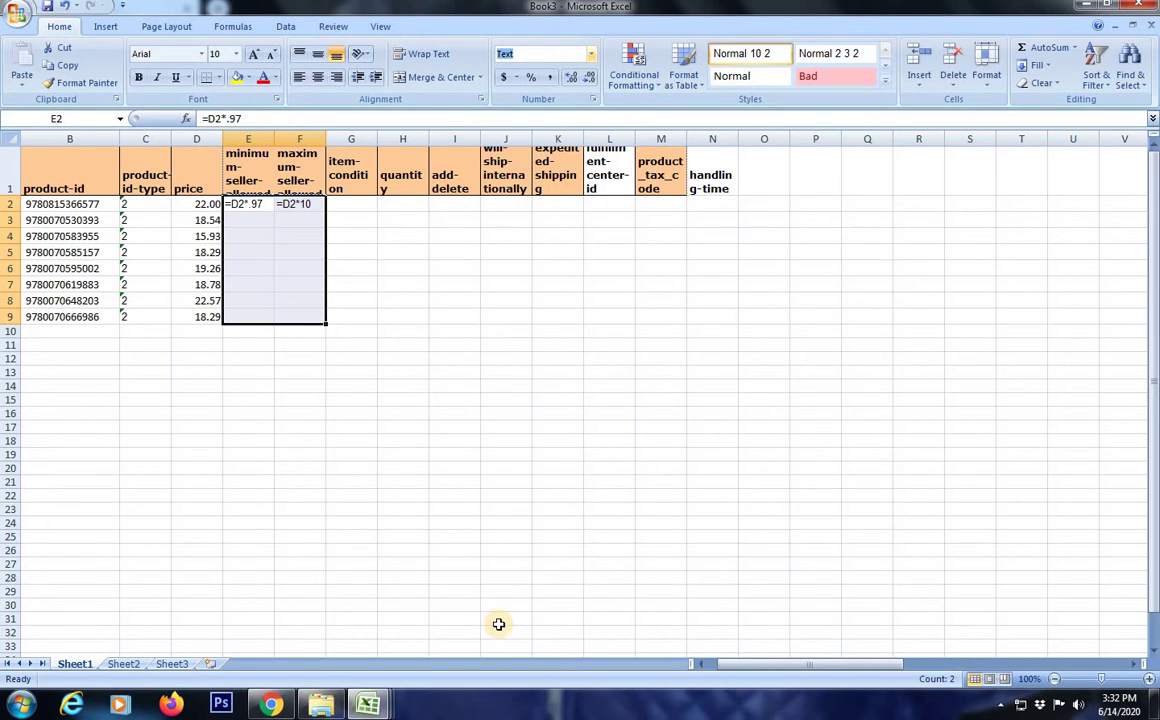
click(590, 53)
click(548, 122)
Re-enter the existing formulas in E2 and F2 so that they calculate as numbers
double_click(258, 205)
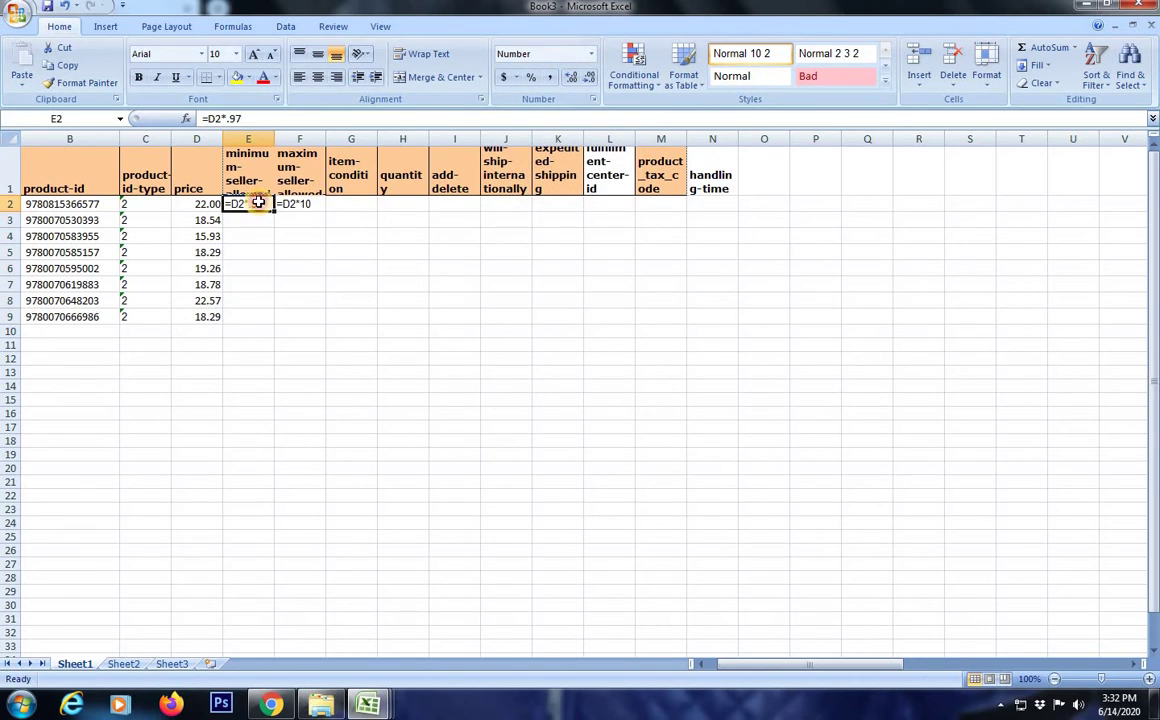
key(Return)
click(288, 193)
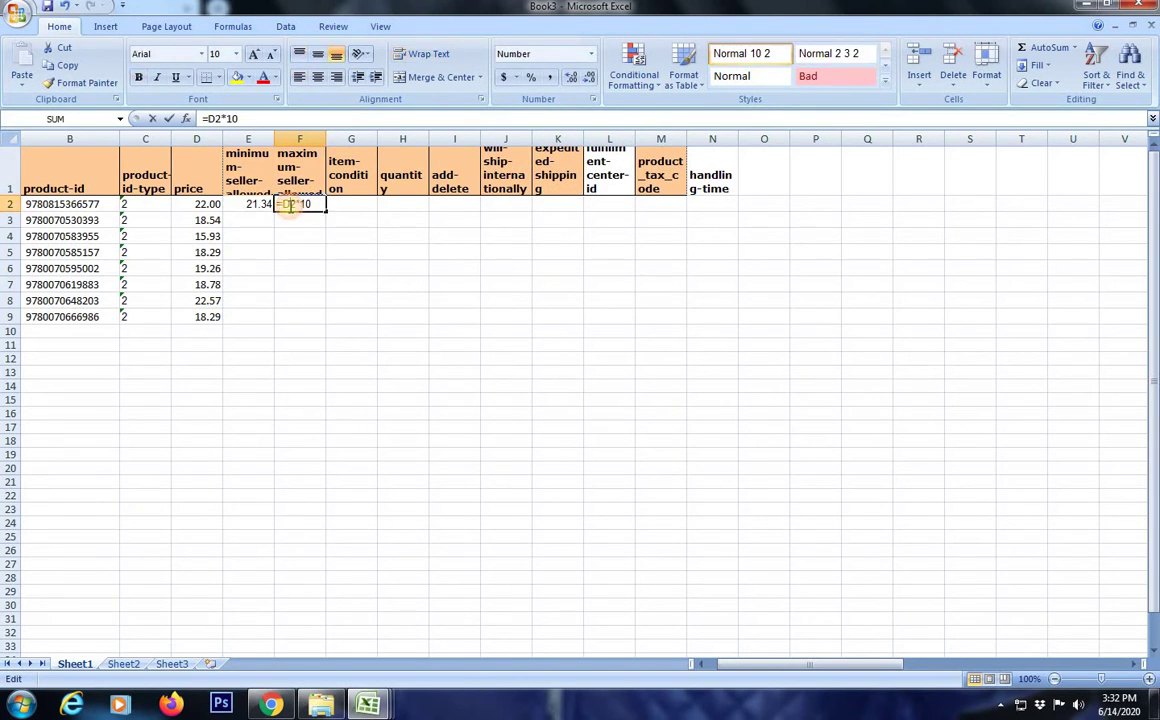
key(Return)
Fill the minimum and maximum price formulas from E2:F2 down to row 9
click(197, 235)
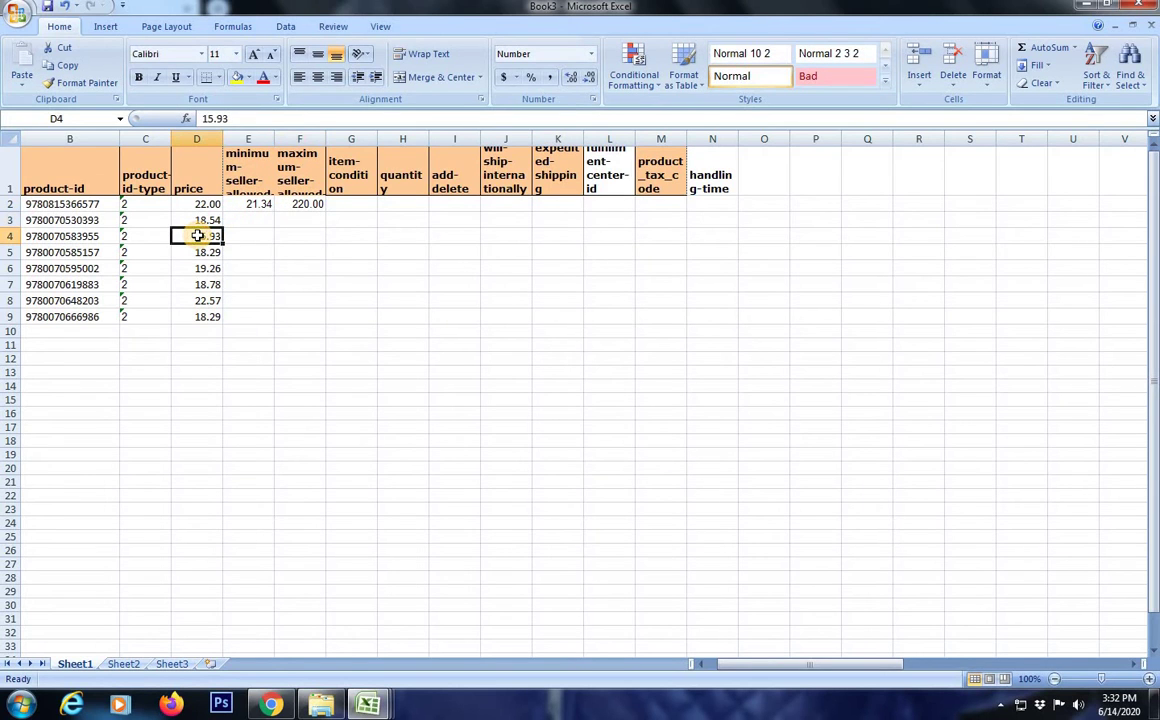
key(ctrl+Down)
key(Right)
key(ctrl+shift+Up)
key(shift+Right)
key(ctrl+d)
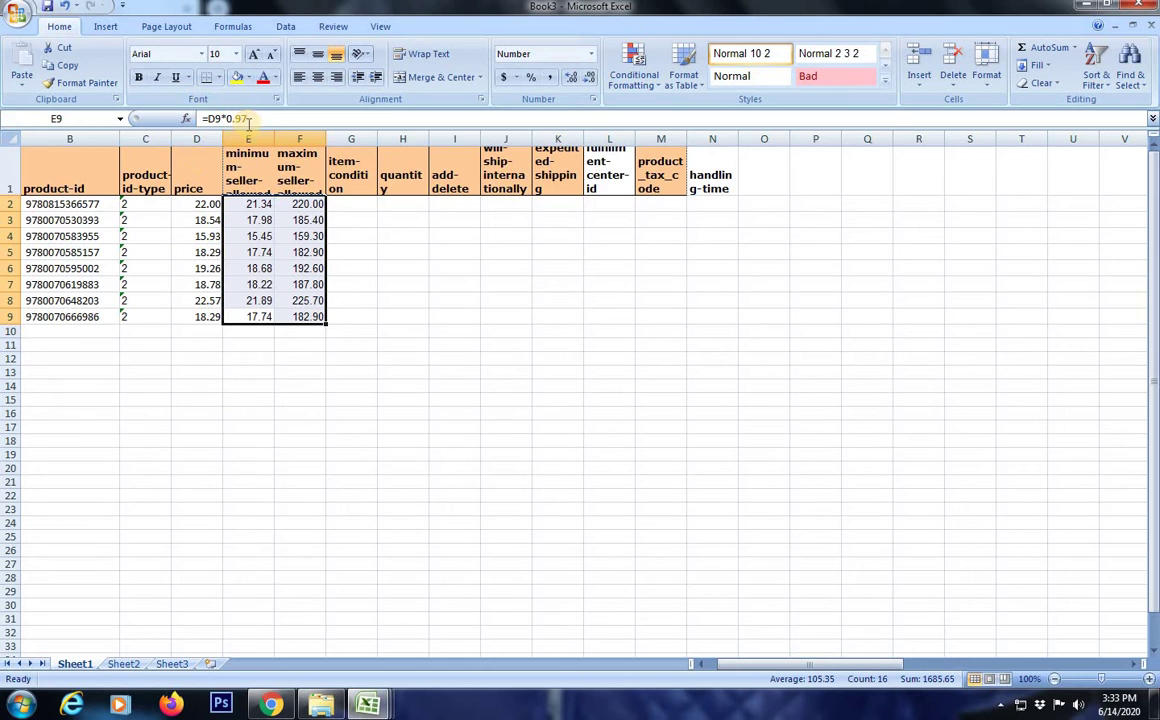
Replace the minimum and maximum price formulas in E2:F9 with their values using Paste Special
key(ctrl+c)
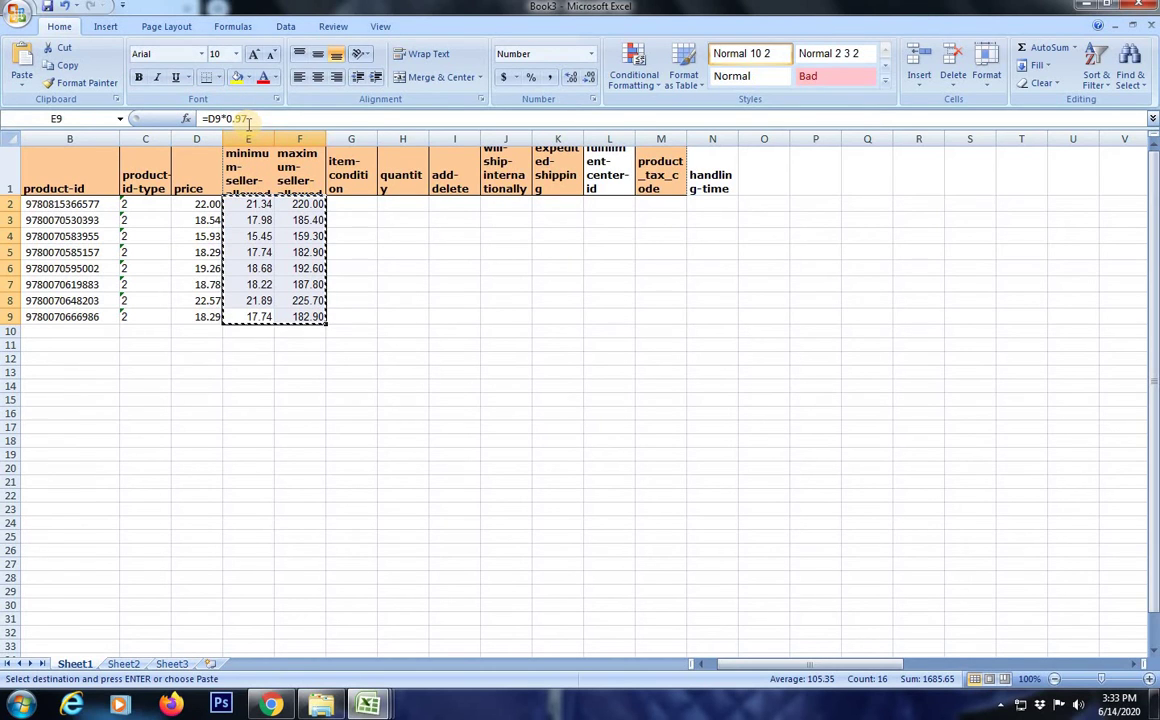
key(alt+e)
key(s)
key(v)
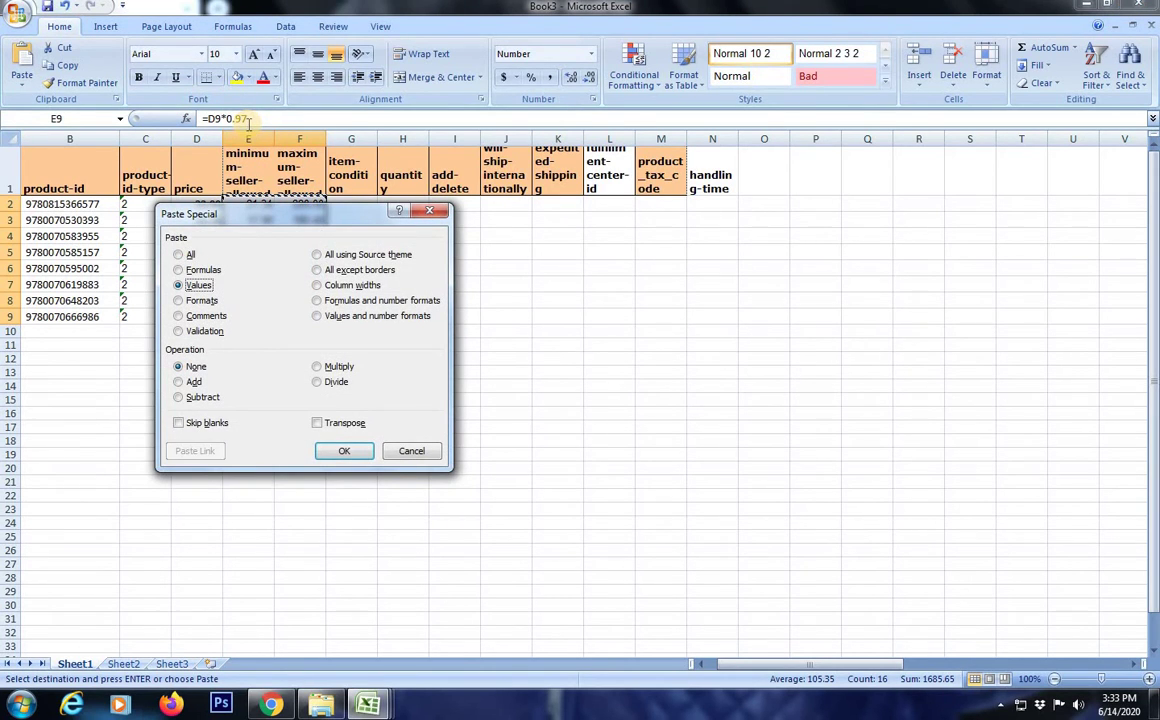
key(Return)
Look up the accepted values for item-condition on the Data Definitions sheet of the Flat.File.InventoryLoader.uk workbook
click(350, 203)
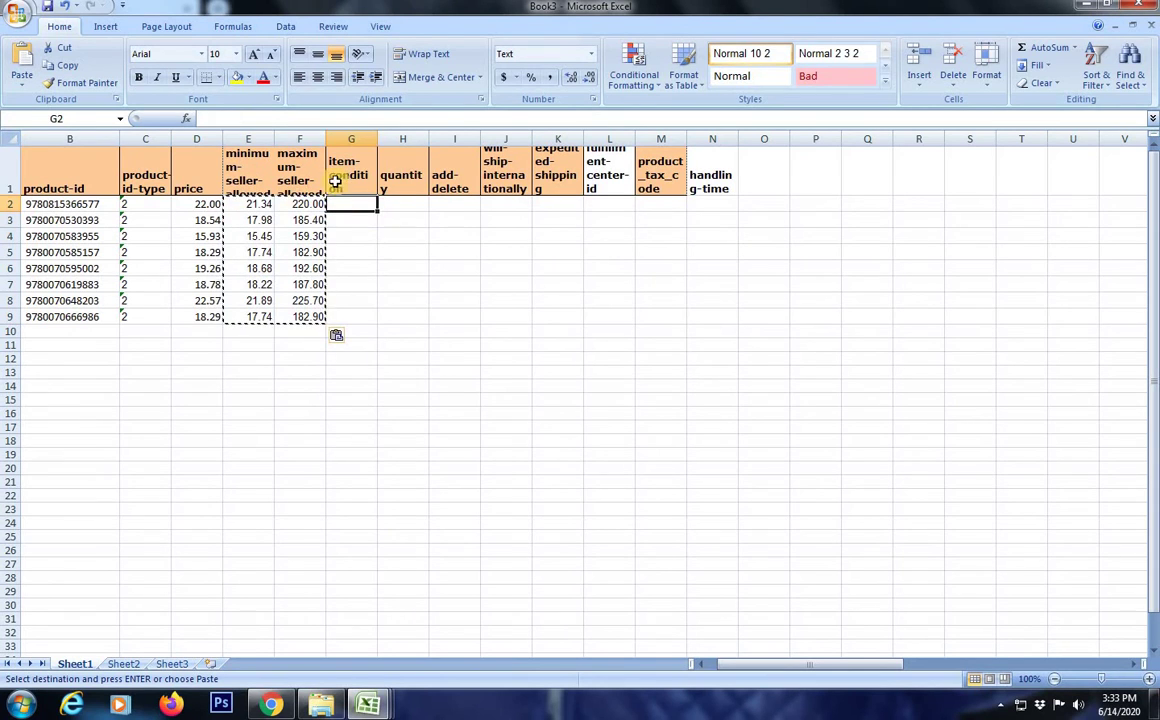
click(335, 181)
key(Down)
key(Up)
key(Down)
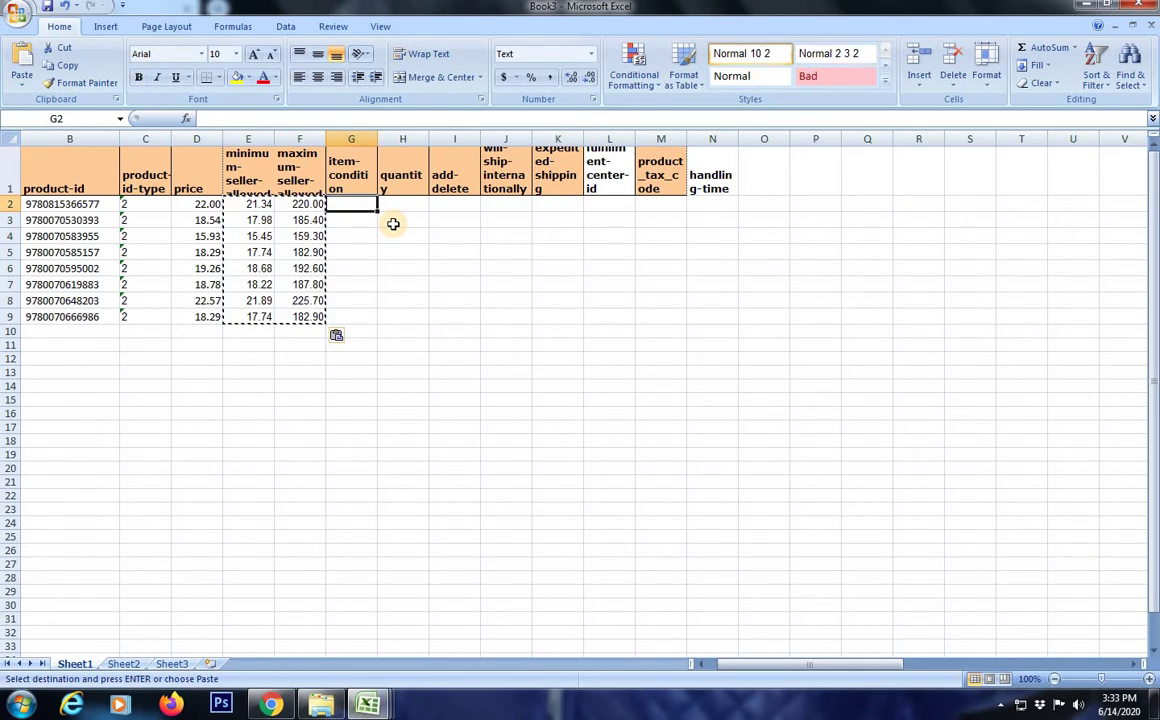
key(Up)
key(ctrl+Tab)
key(ctrl+Tab)
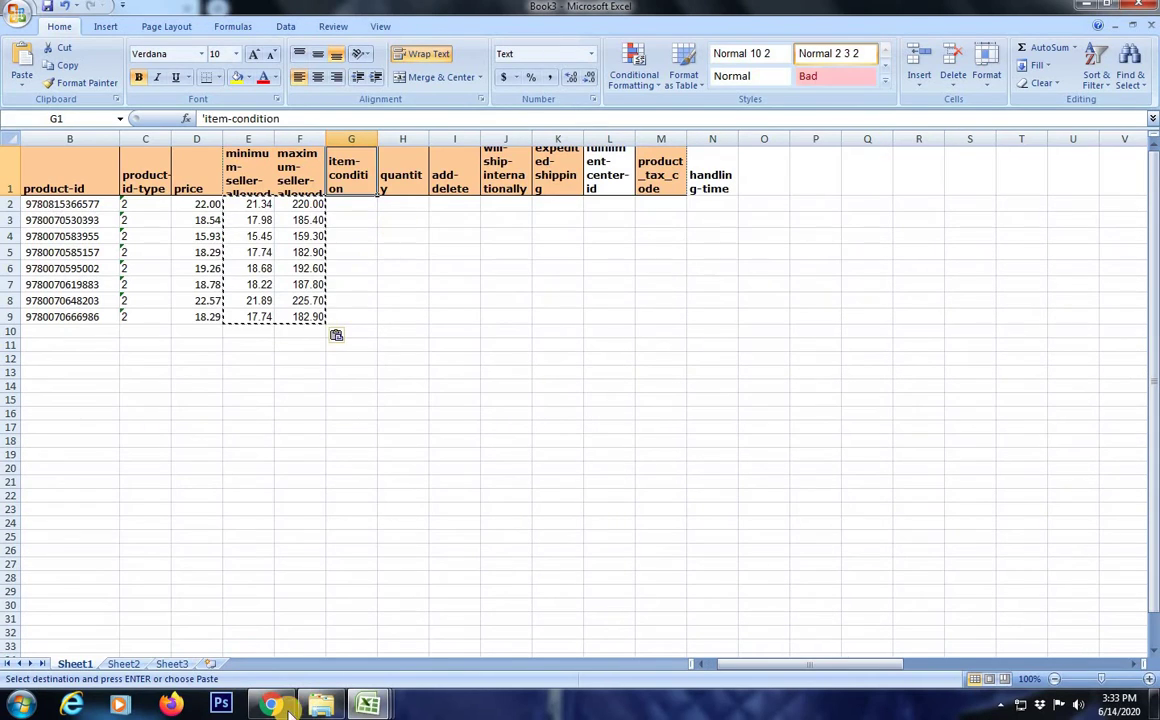
click(330, 700)
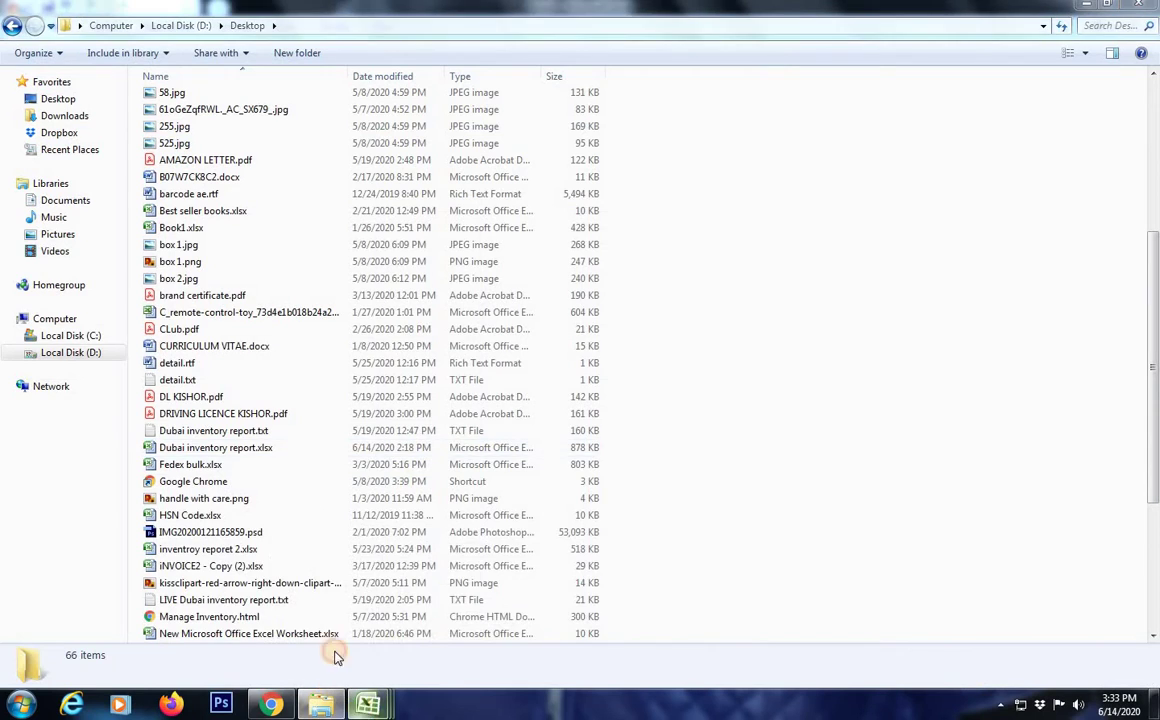
mouse_move(368, 705)
click(324, 636)
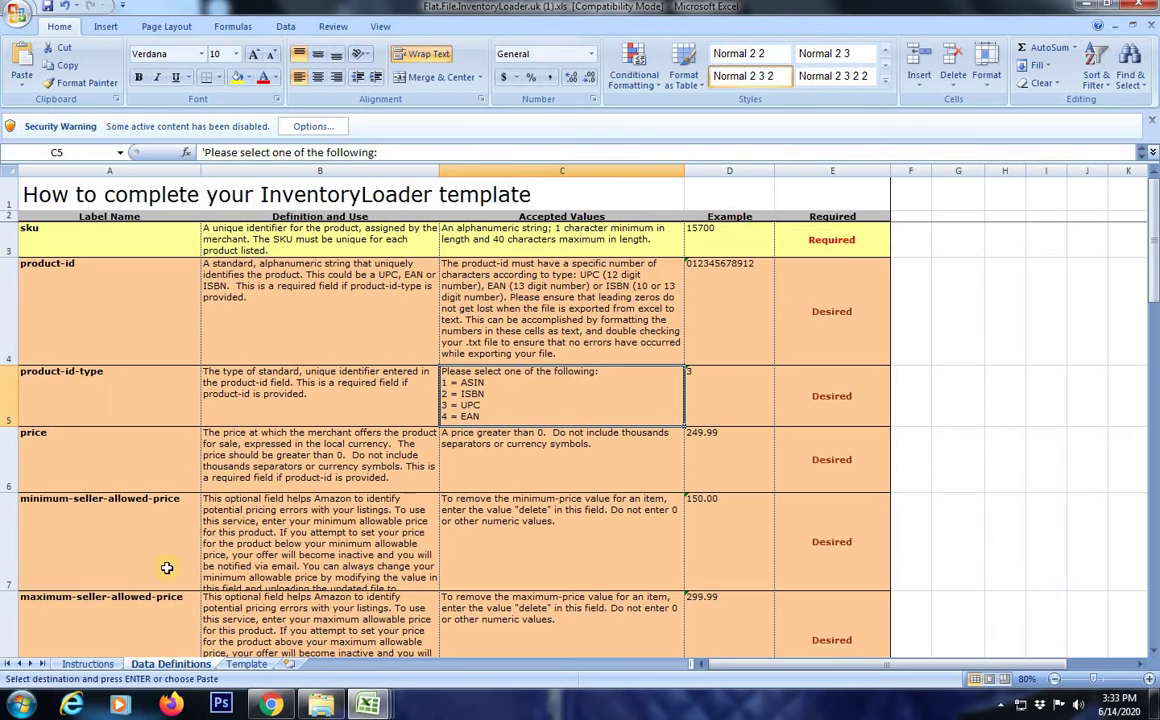
key(Down)
key(Down)
key(Down)
key(Down)
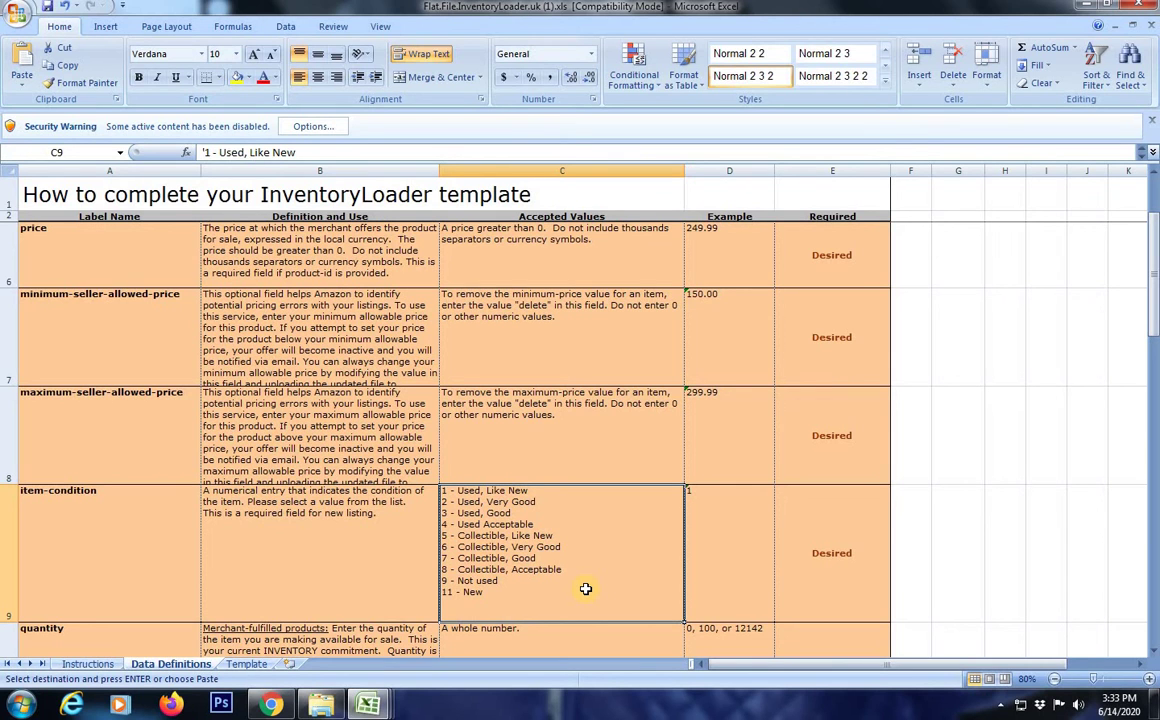
Return to the Book3 workbook and enter 11 as the item-condition in G2
key(alt+Tab)
key(alt+Tab)
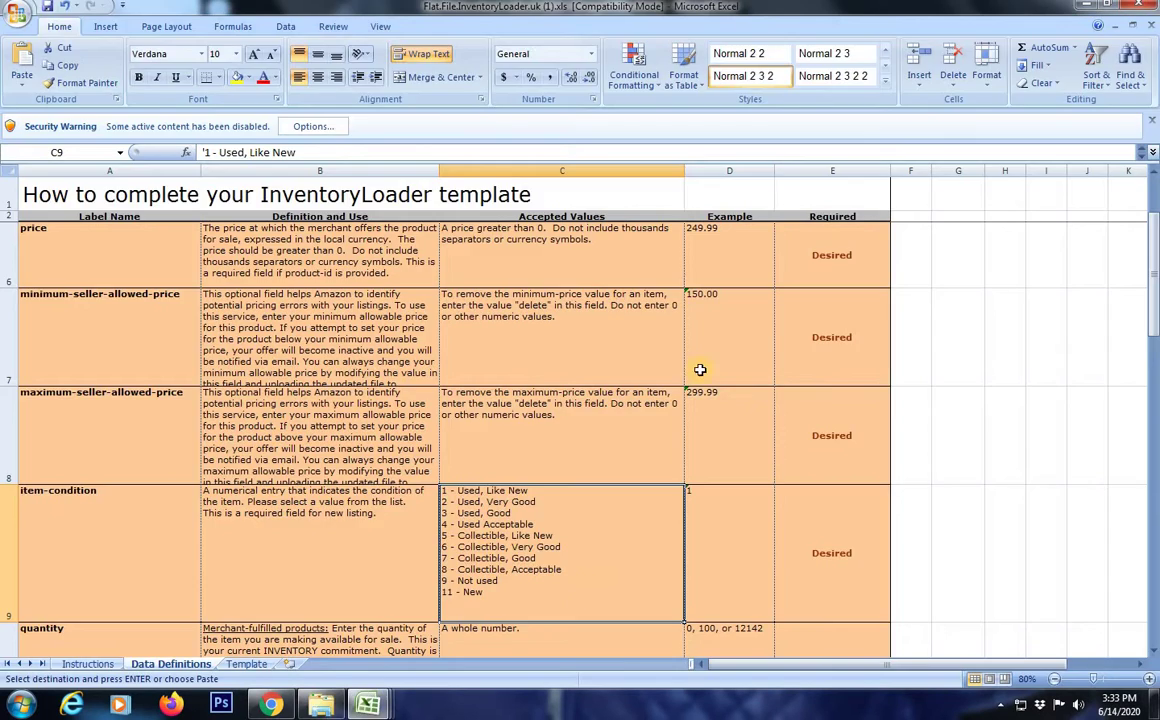
click(389, 706)
click(480, 615)
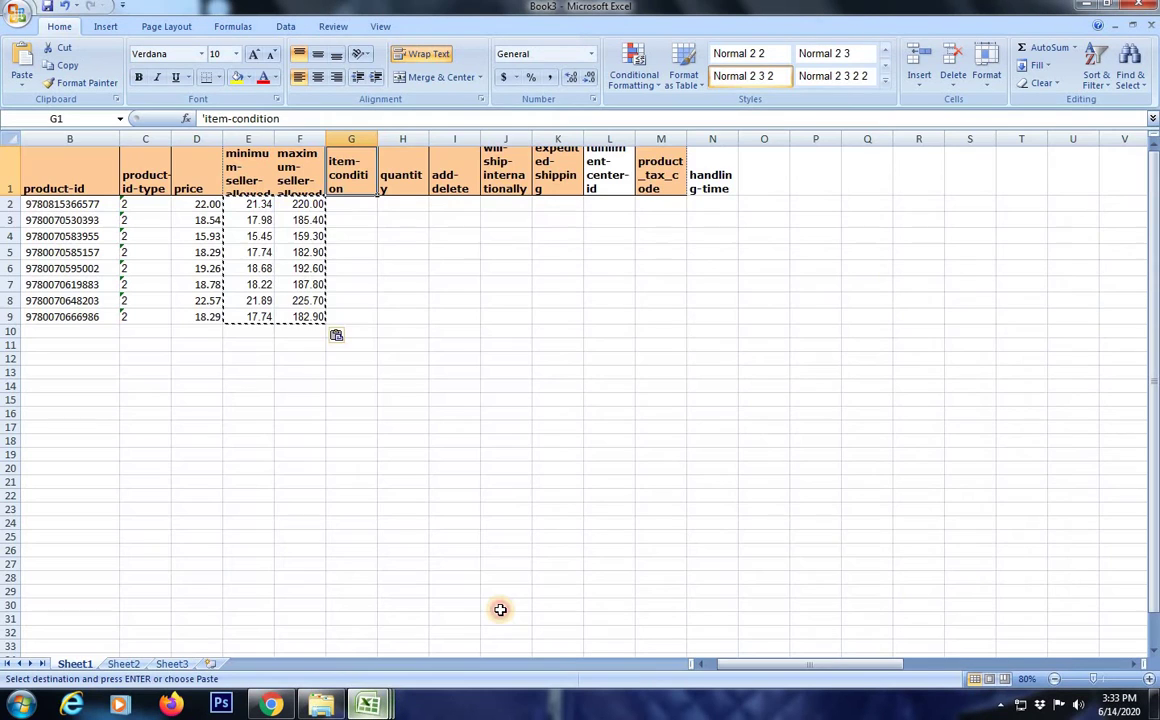
key(Down)
text(11)
key(Return)
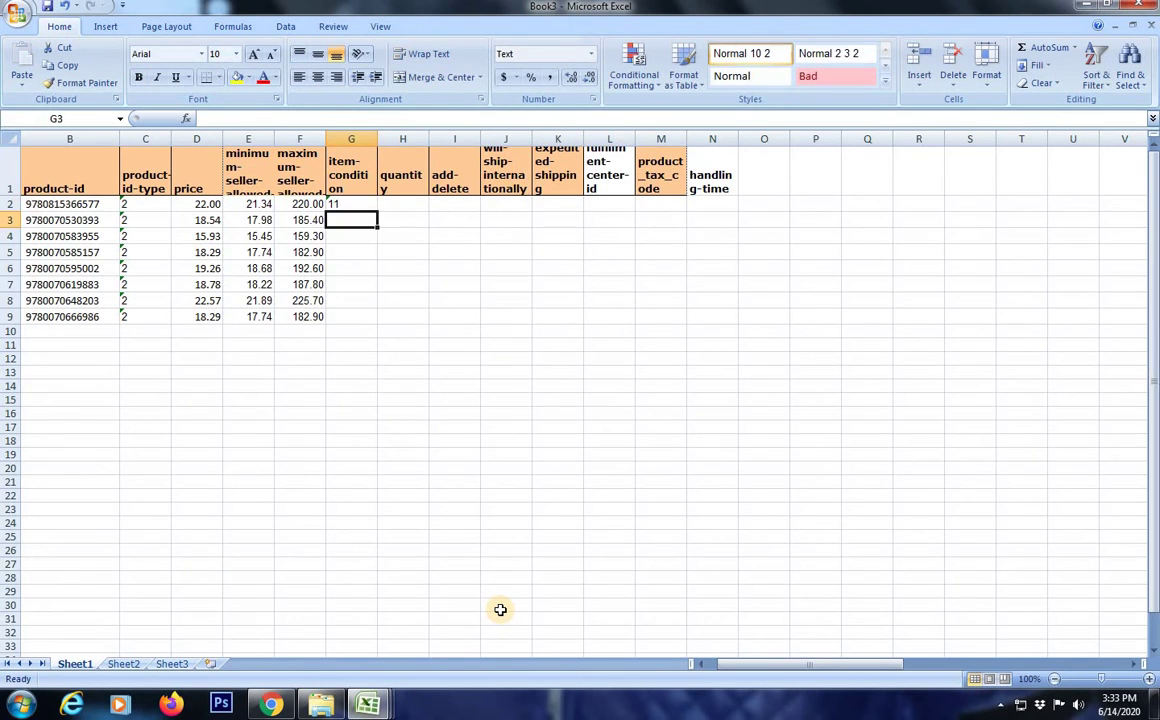
Fill the item-condition code from G2 down to row 9
key(Left)
key(ctrl+Down)
key(Right)
key(ctrl+shift+Up)
key(ctrl+d)
key(ctrl+Up)
Enter 0 as the quantity in H2 and fill it down to row 9
key(Right)
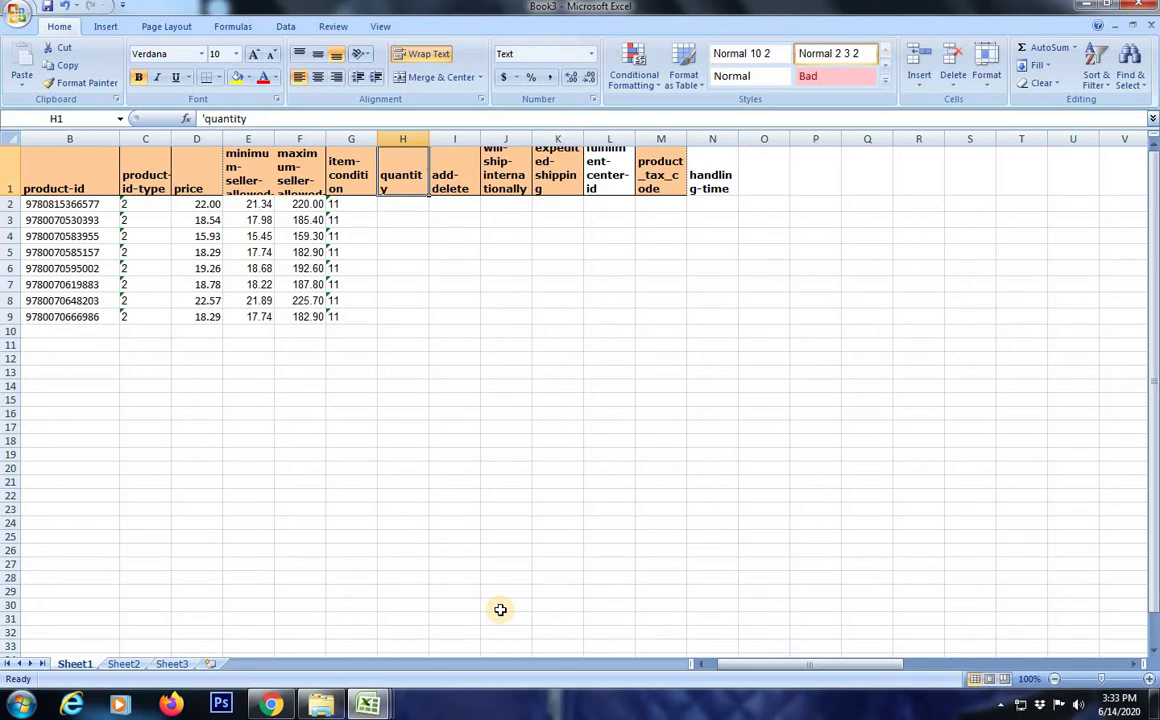
key(Down)
text(0)
key(Return)
key(Left)
key(Left)
key(ctrl+Down)
key(Right)
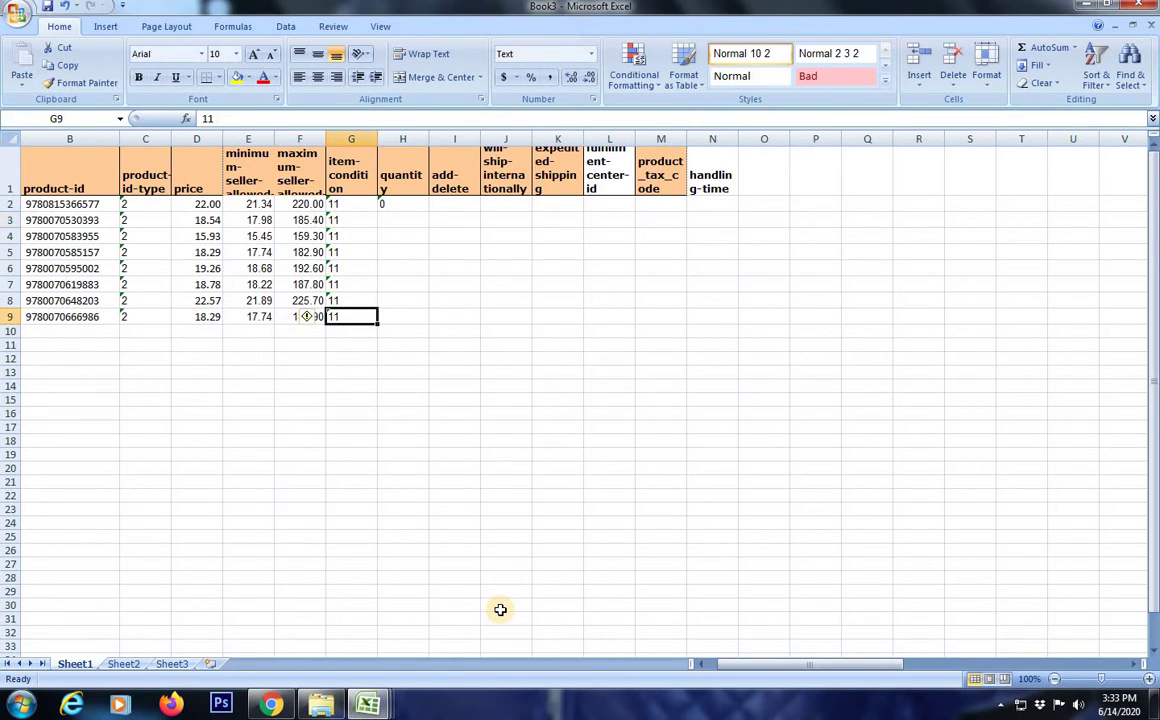
key(Right)
key(ctrl+shift+Up)
key(ctrl+d)
key(ctrl+Up)
Check the accepted add-delete codes on the Data Definitions sheet and enter a in I2 of Book3
key(Right)
key(Down)
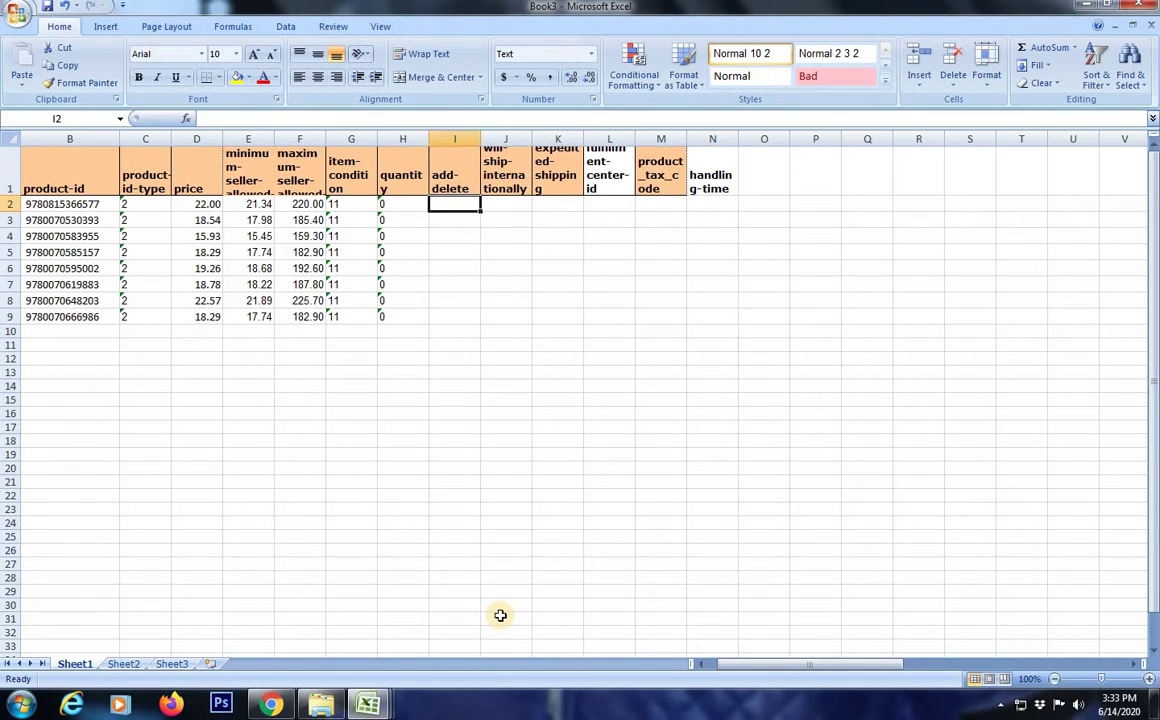
click(398, 704)
key(ctrl+Tab)
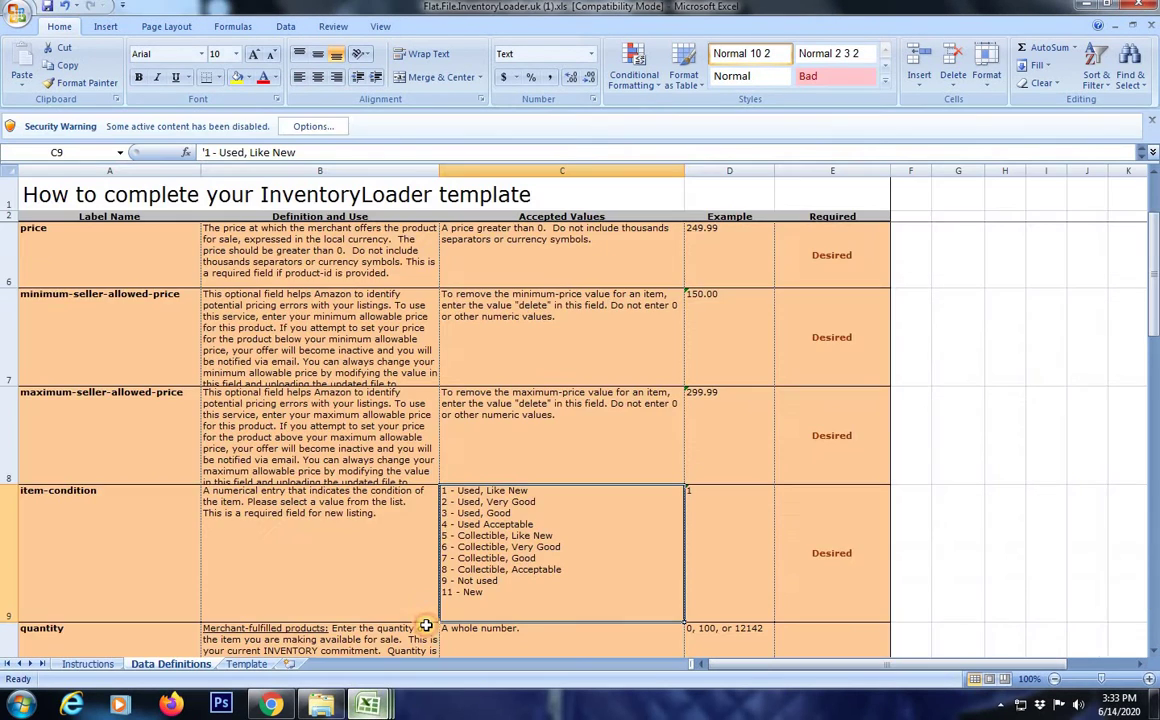
key(Down)
key(Down)
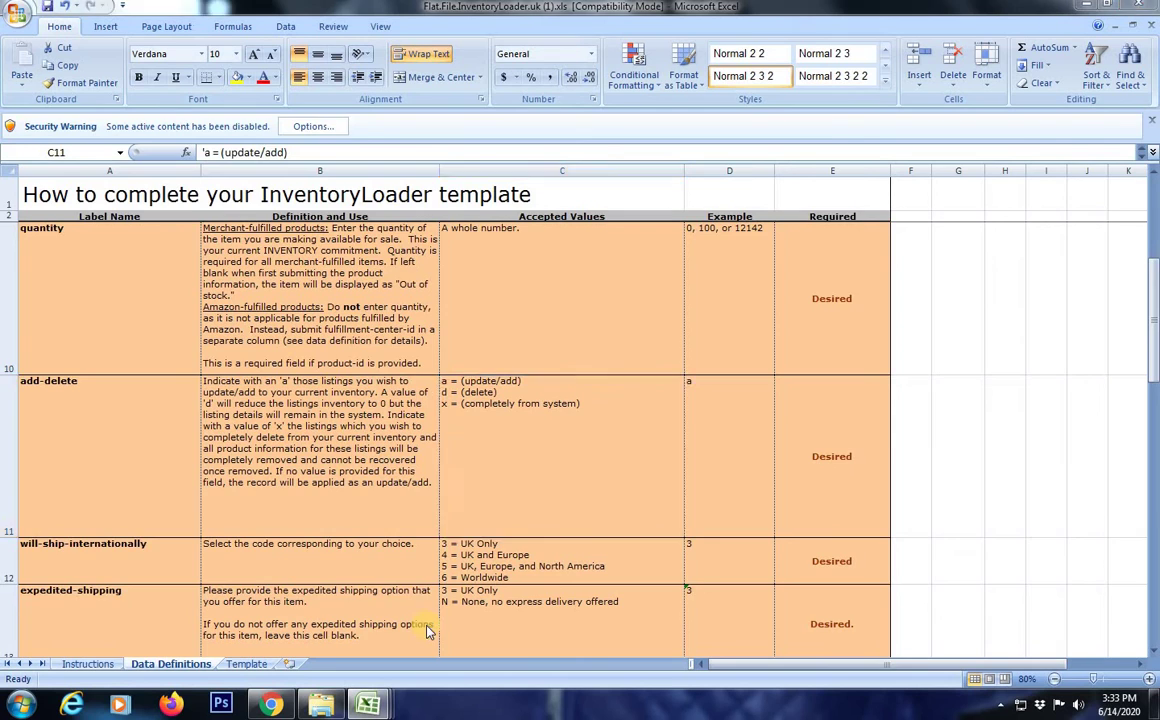
key(ctrl+Tab)
key(Up)
key(Down)
text(a)
key(Return)
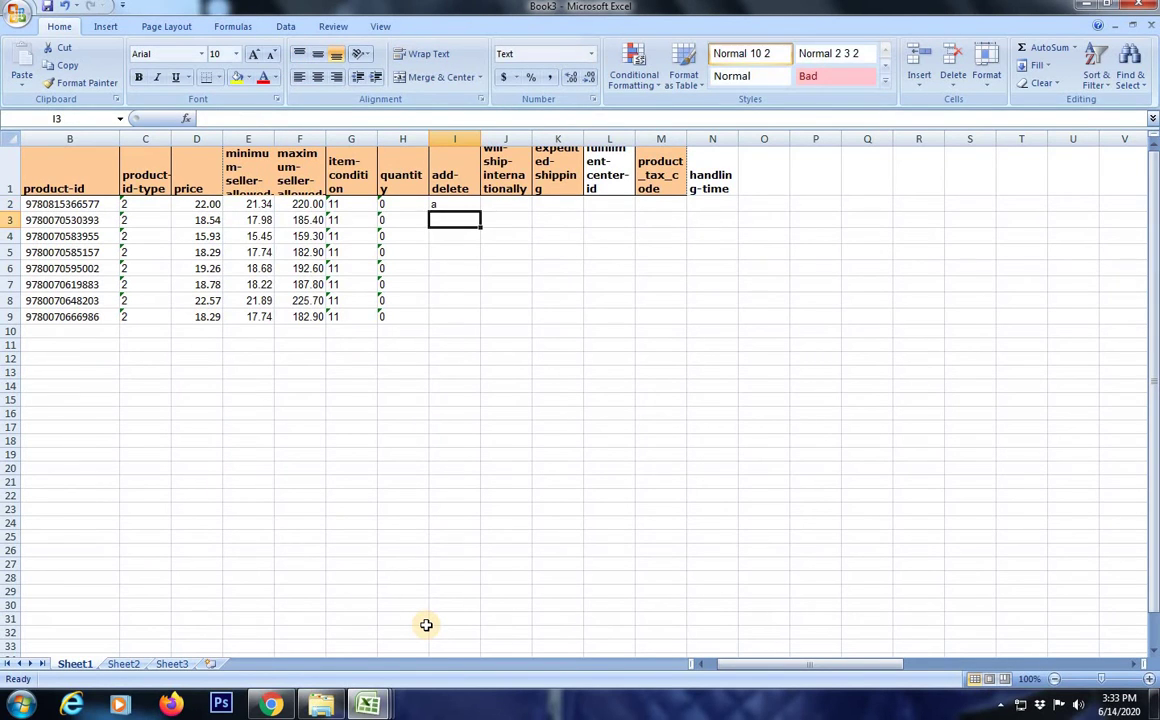
Fill the add-delete code from I2 down to row 9
key(Left)
key(ctrl+Down)
key(Right)
key(ctrl+shift+Up)
key(Right)
key(ctrl+Up)
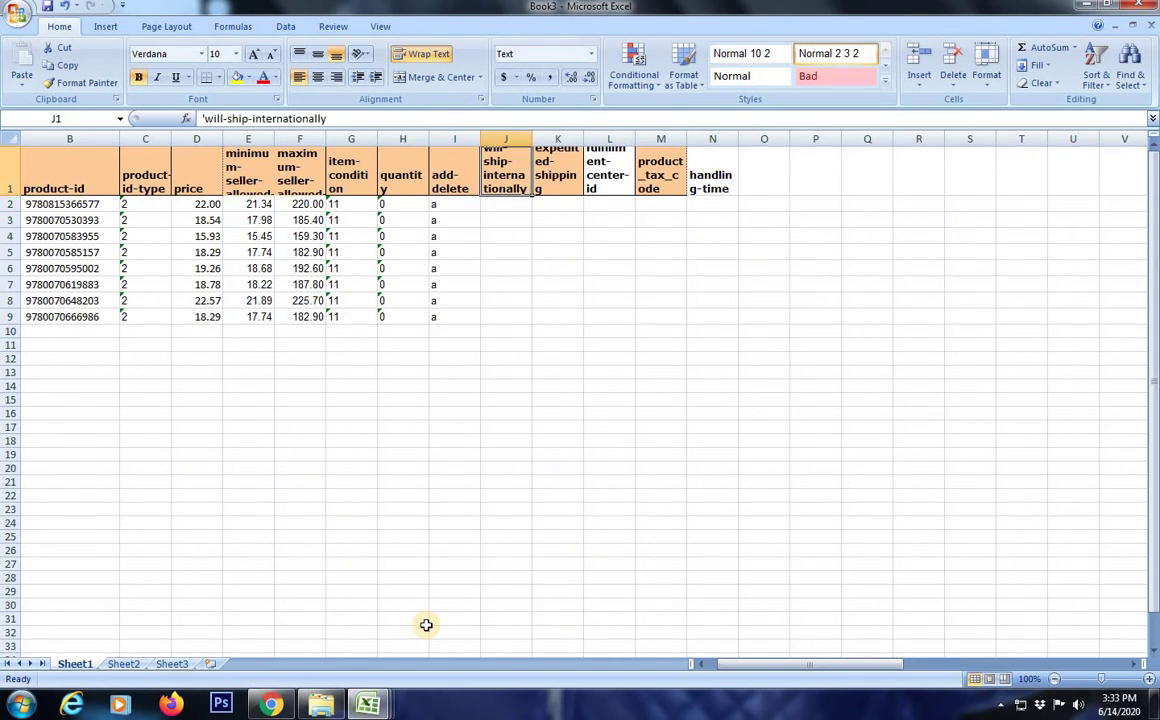
Check the will-ship-internationally codes on the Data Definitions sheet and enter 6 (Worldwide) in J2 of Book3
key(Down)
key(alt+Tab)
key(Down)
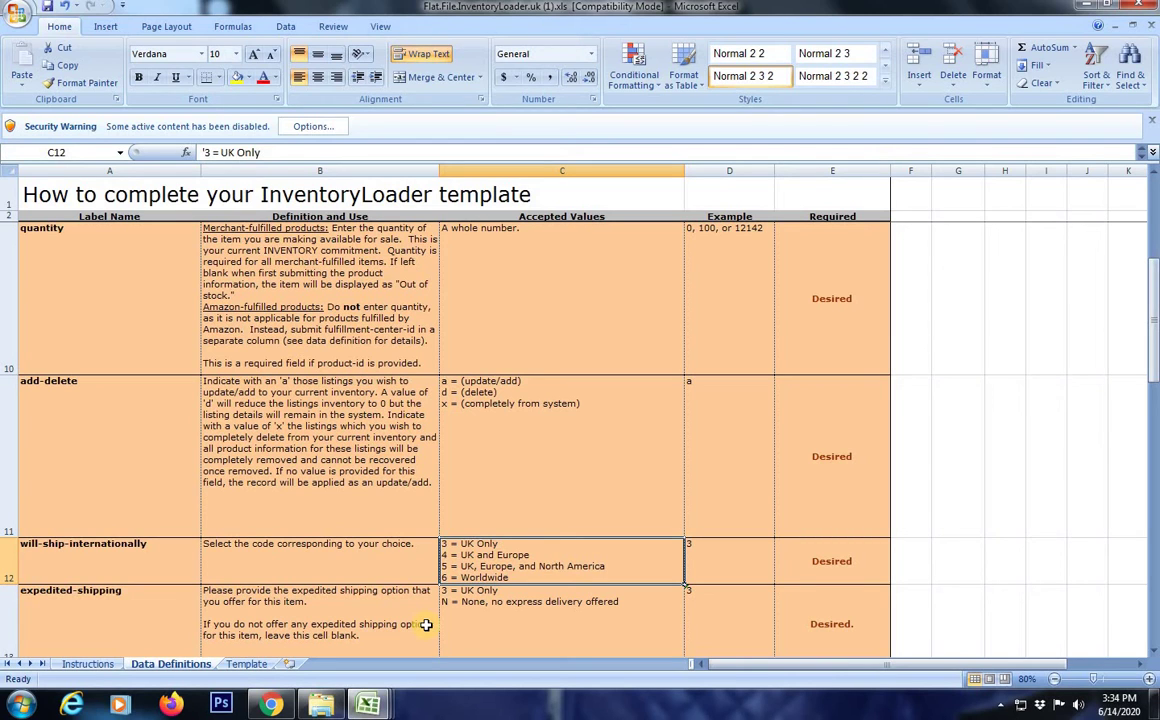
key(ctrl+Tab)
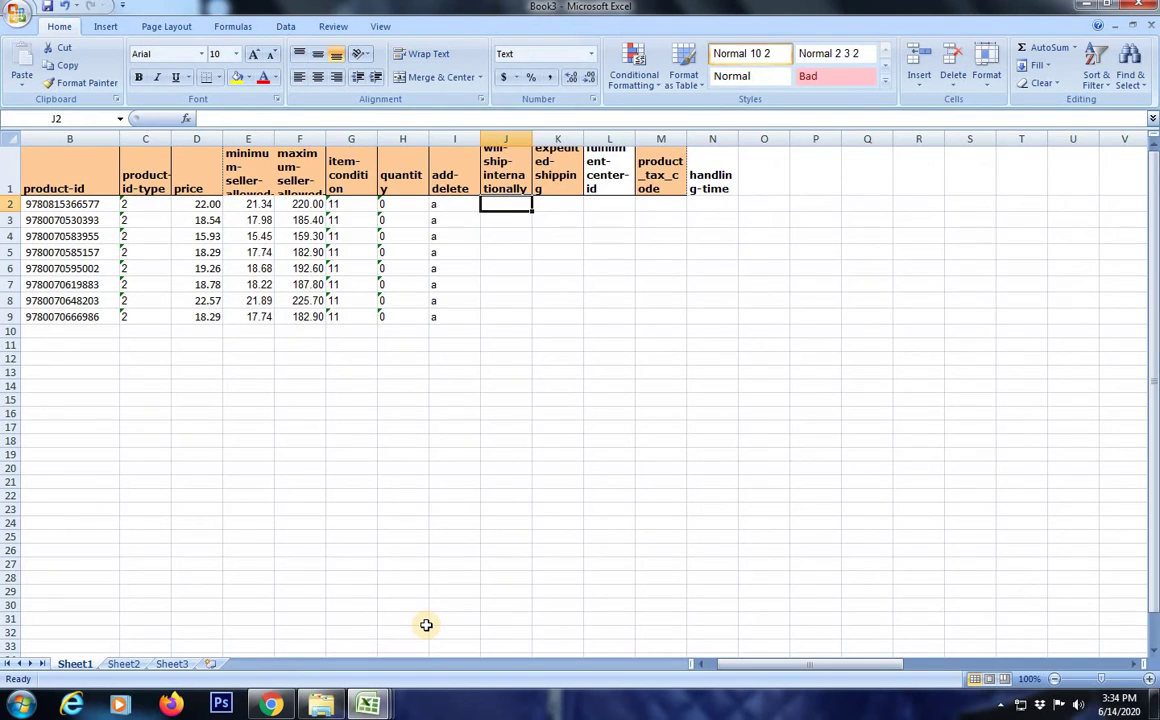
text(6)
key(Return)
Fill the will-ship-internationally code from J2 down to row 9
key(Left)
key(ctrl+Down)
key(Right)
key(ctrl+shift+Up)
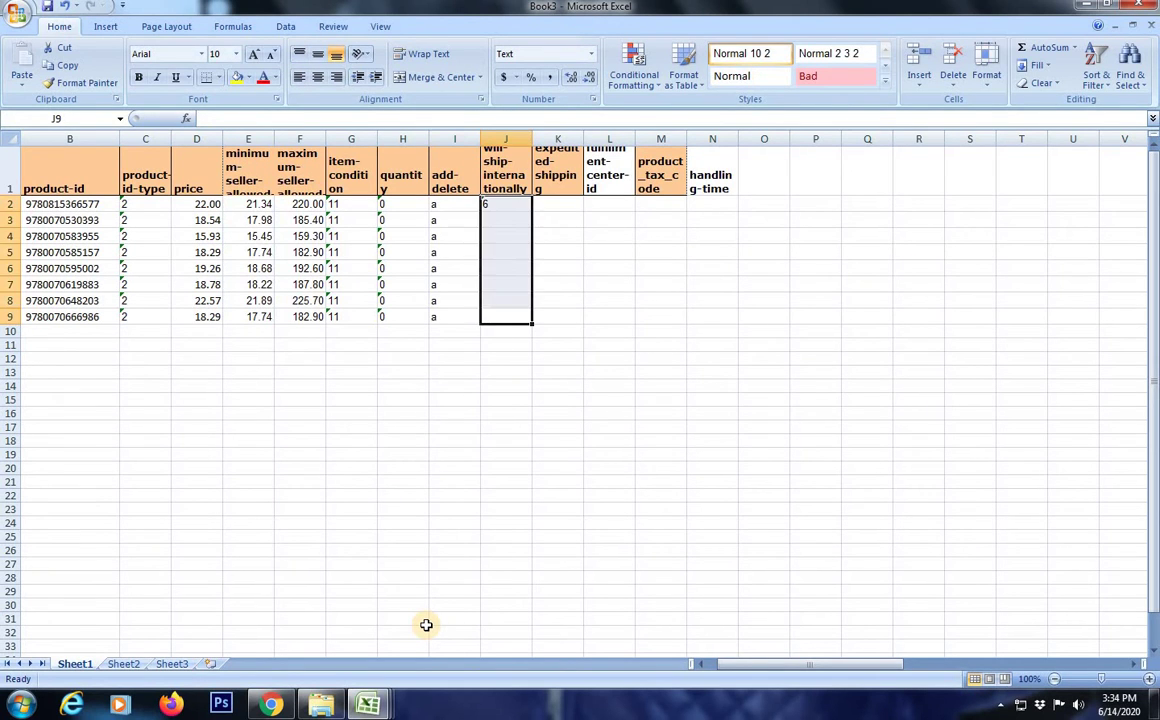
key(ctrl+d)
key(ctrl+Up)
Check the expedited-shipping codes on the Data Definitions sheet and enter N in K2 of Book3
key(Down)
key(Right)
key(ctrl+Tab)
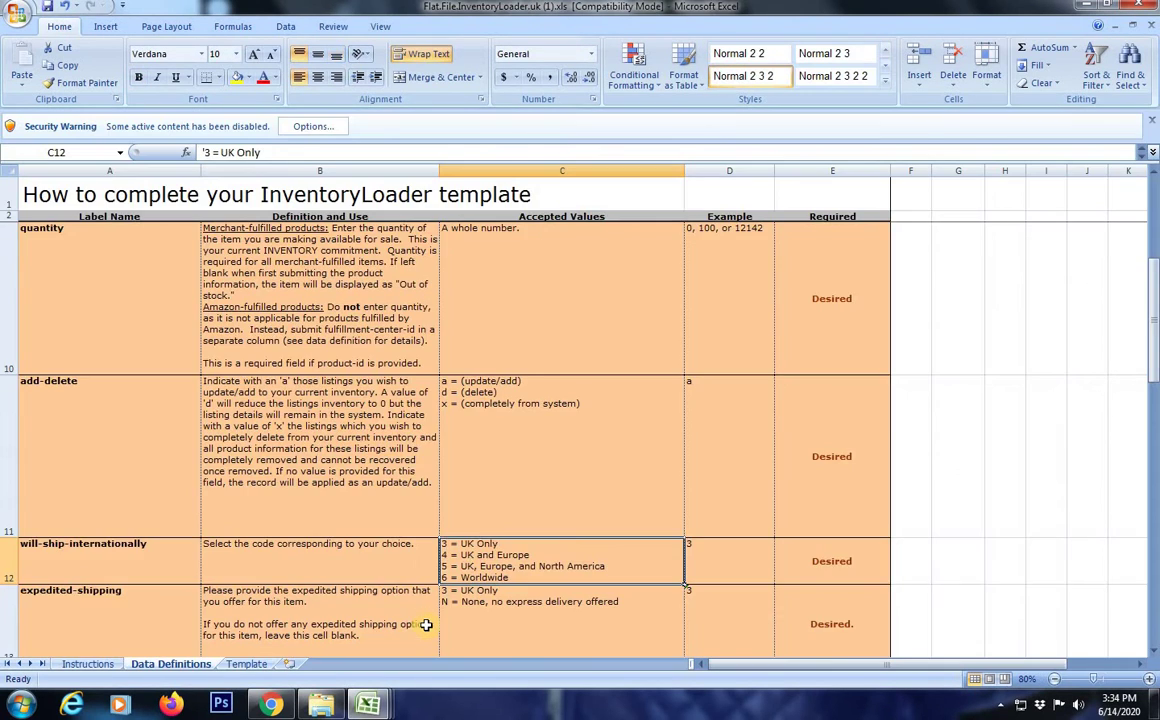
key(Down)
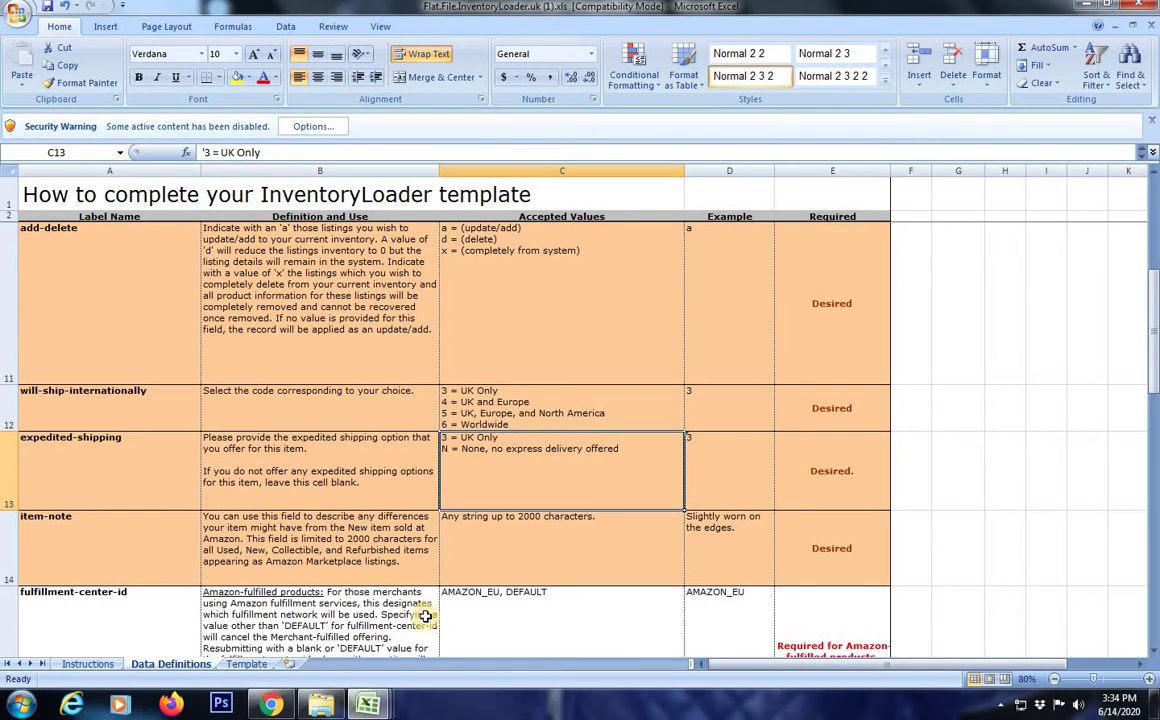
mouse_move(367, 705)
click(489, 622)
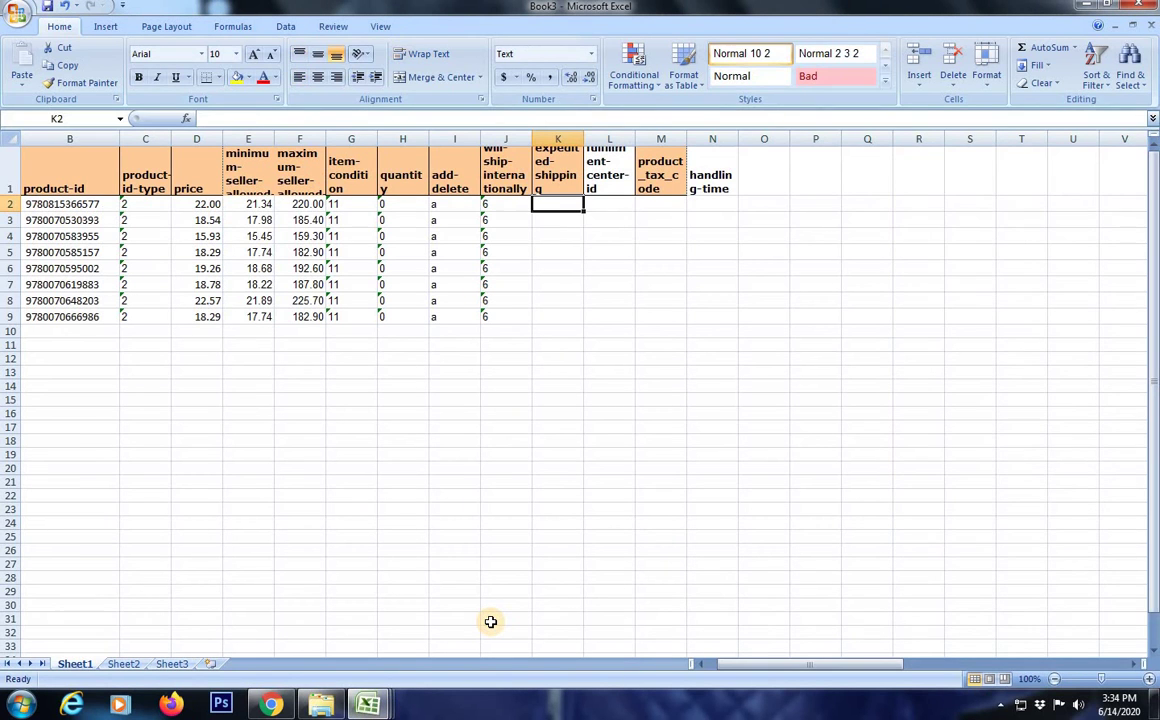
text(N)
key(Return)
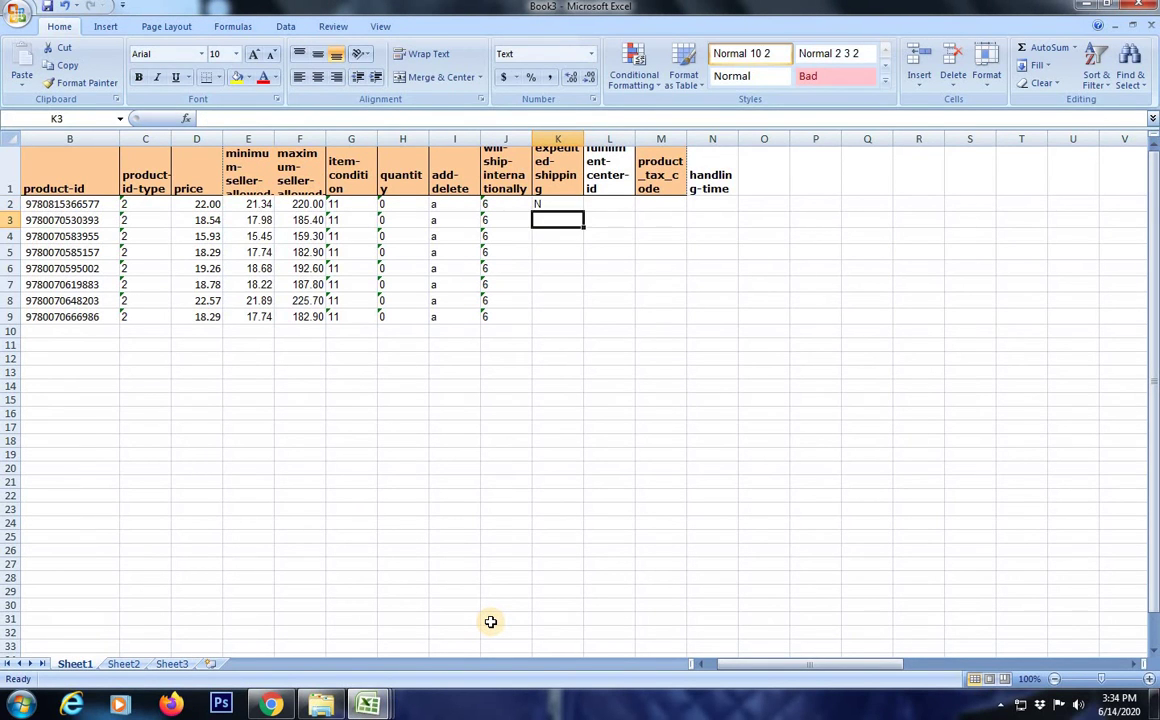
Fill the expedited-shipping code from K2 down to row 9
key(Down)
key(Down)
key(Down)
key(Down)
key(Down)
key(Down)
key(ctrl+shift+Up)
Look up the accepted values for fulfillment-center-id on the Data Definitions sheet of the Inventory Loader workbook
key(Right)
key(ctrl+Up)
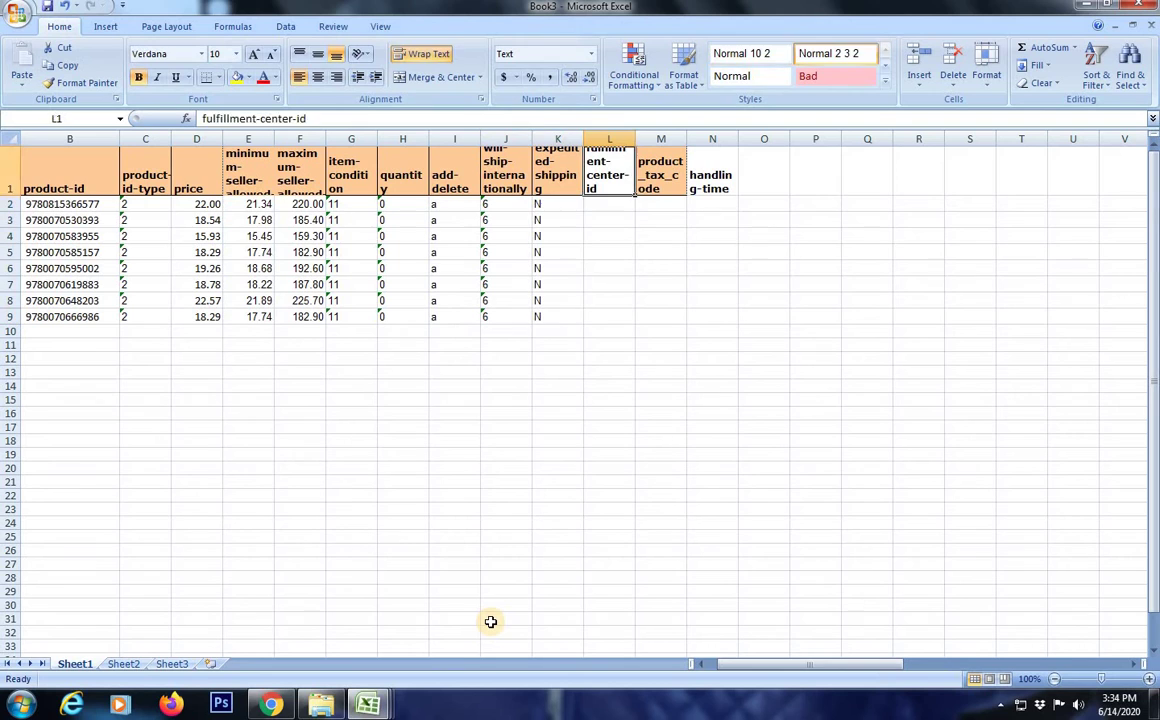
key(Down)
key(Up)
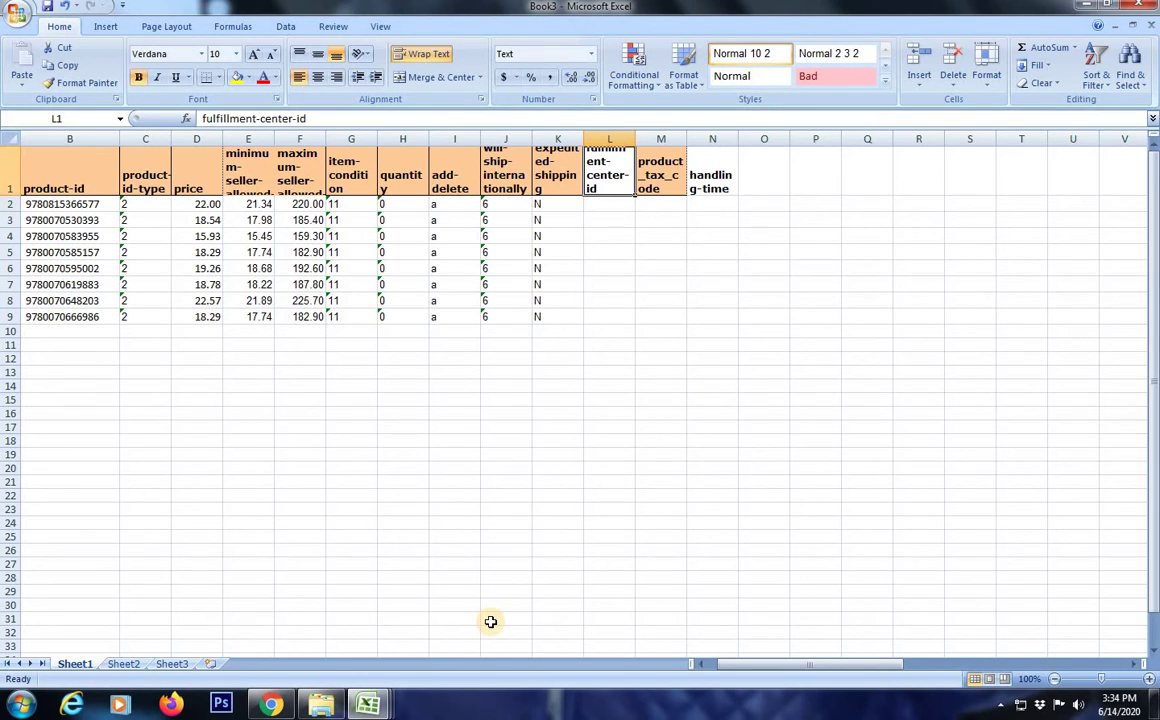
key(Down)
key(Left)
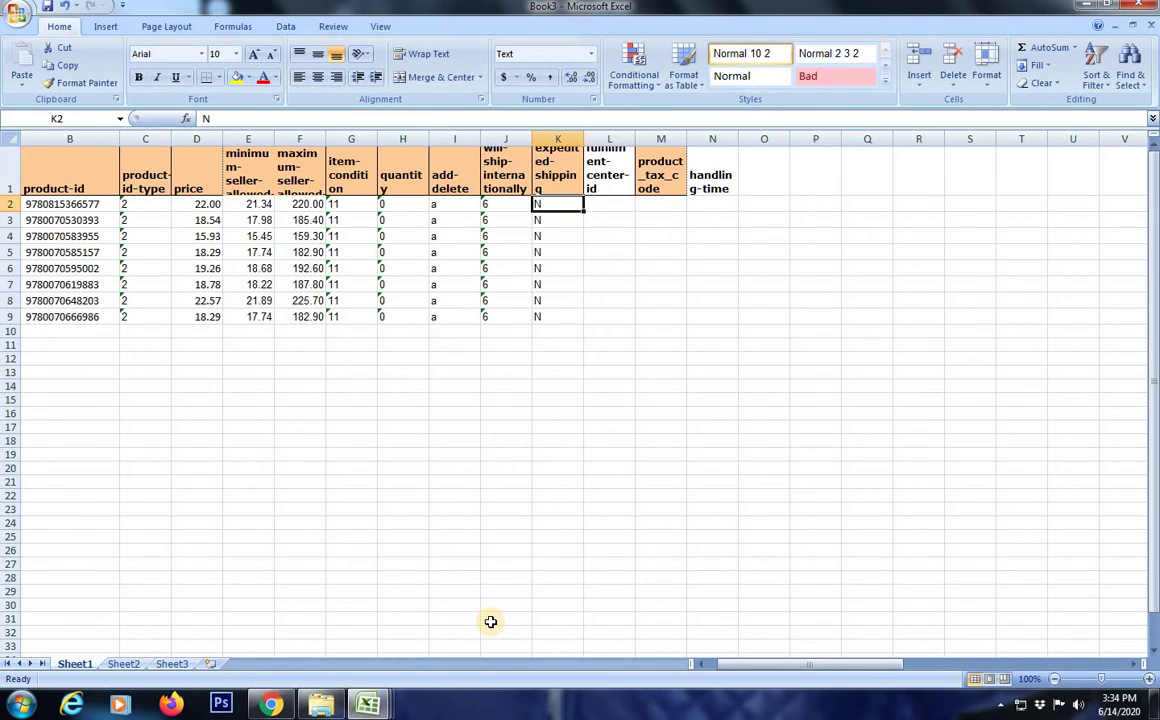
key(Up)
key(Right)
key(alt+Tab)
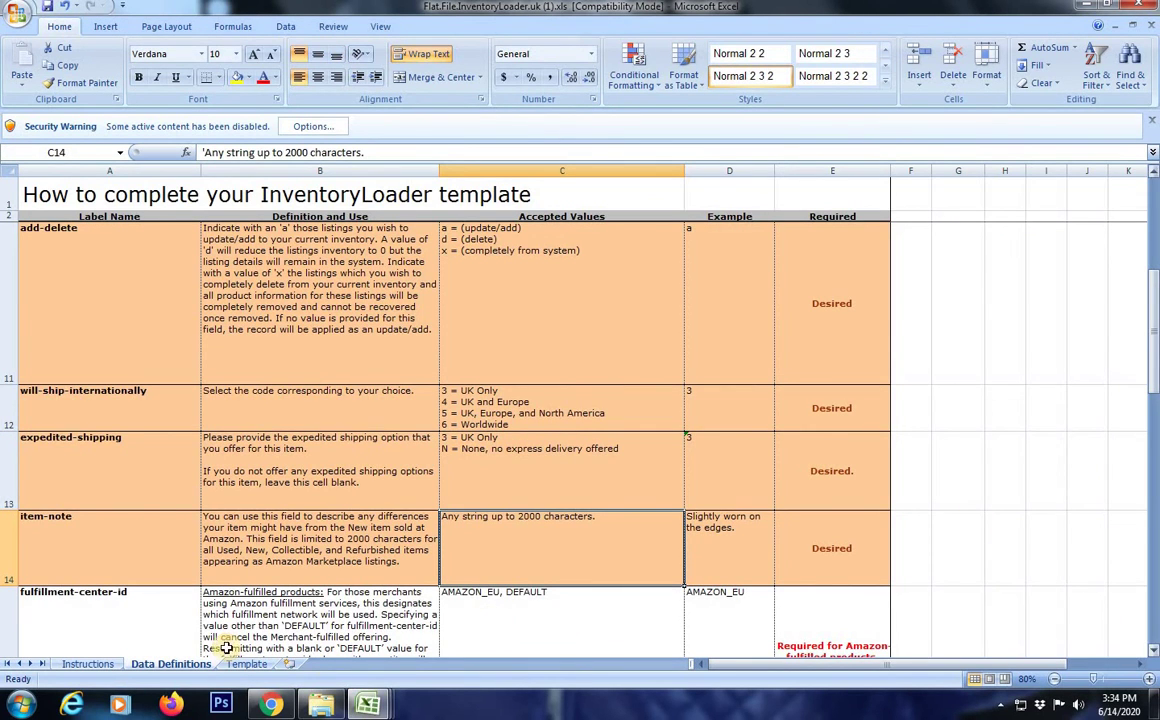
Copy the fulfillment-center-id and product_tax_code values in L2:M2 of the inventory reposrt delete UK.txt file
mouse_move(368, 705)
click(186, 615)
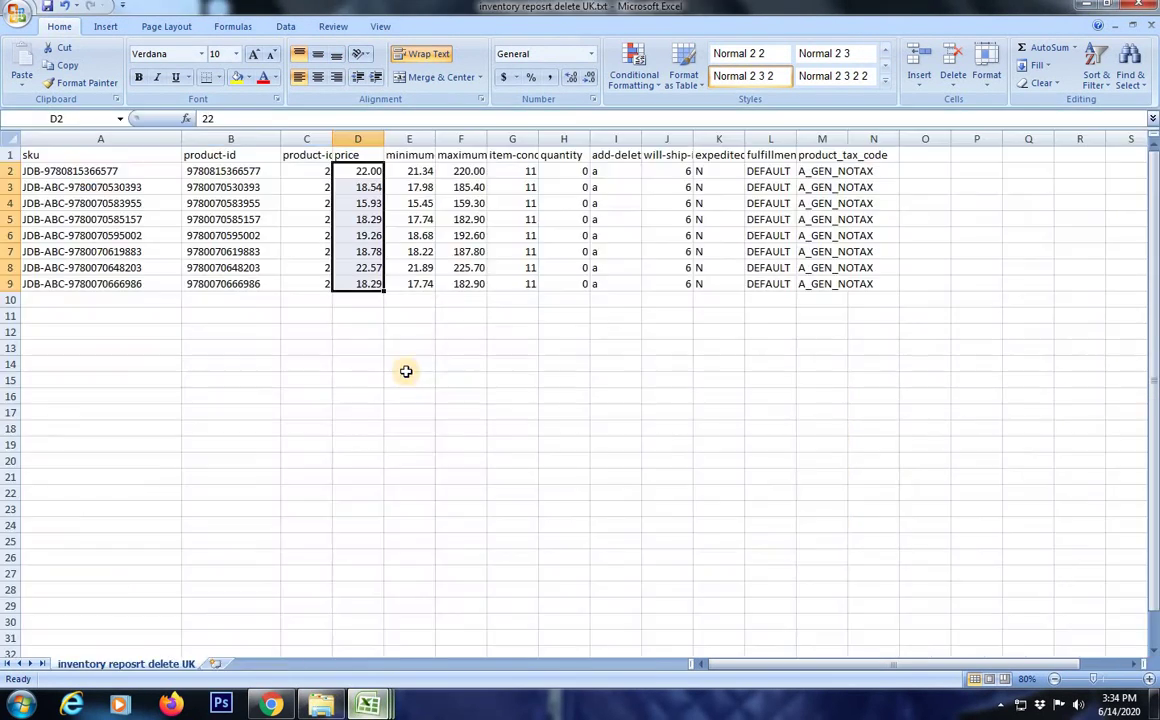
click(758, 171)
key(ctrl+c)
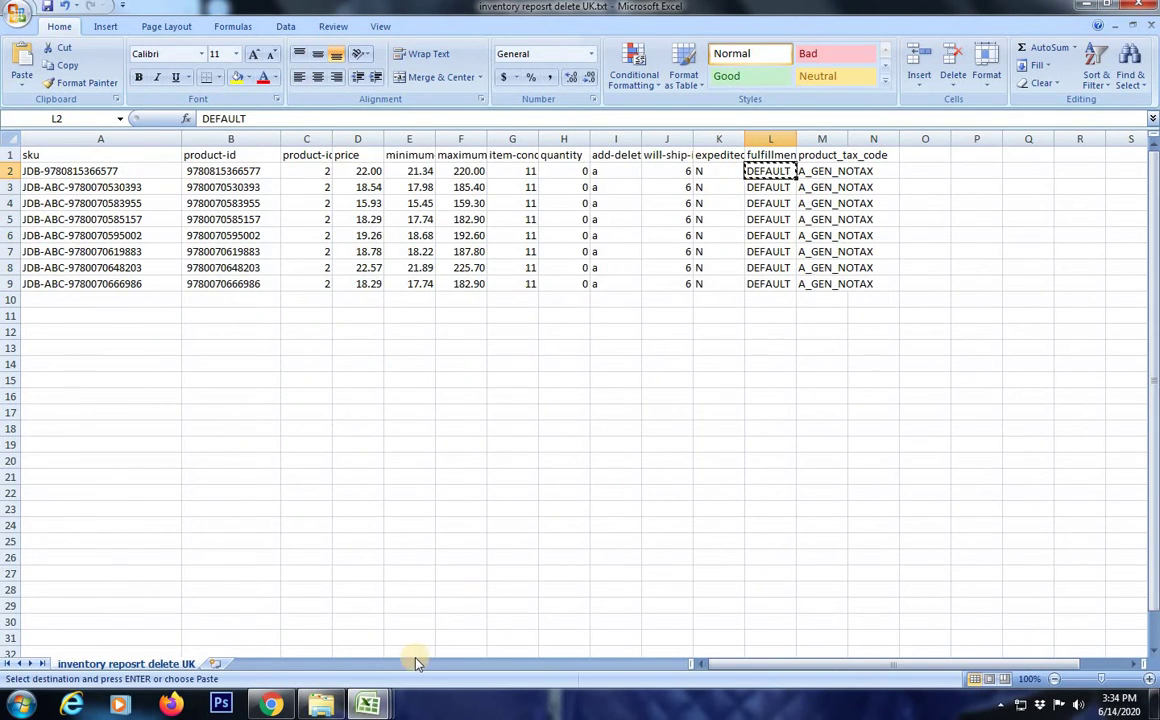
click(831, 171)
key(Left)
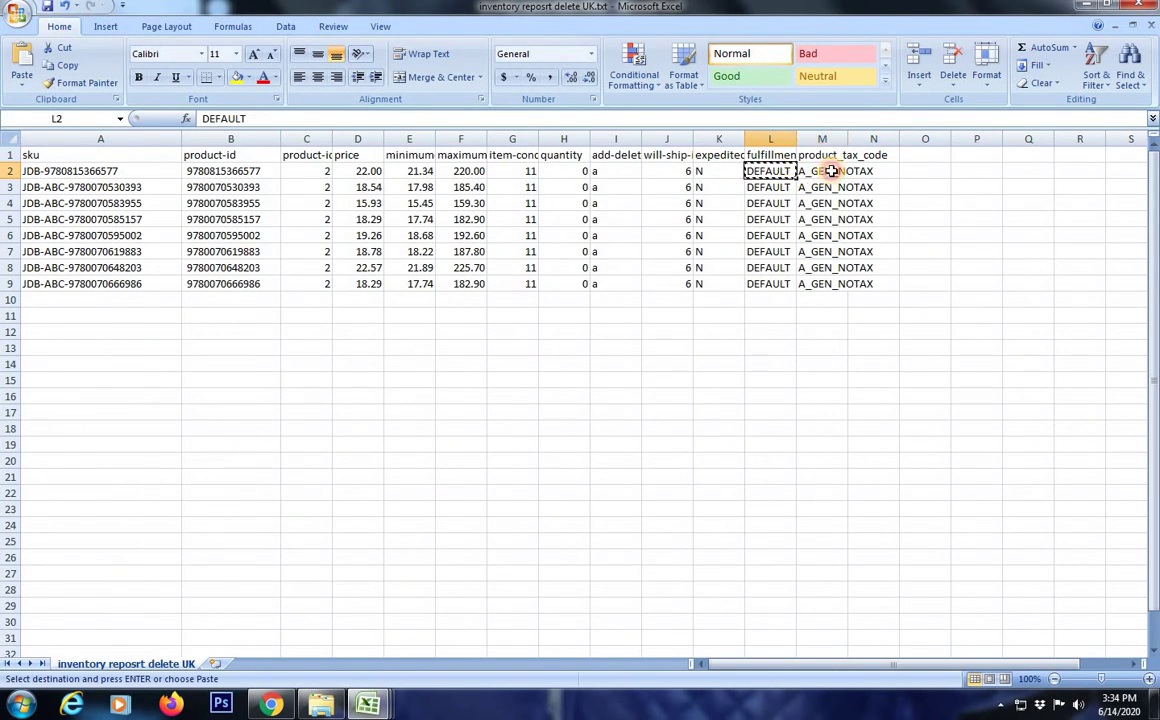
shift+click(831, 171)
key(ctrl+c)
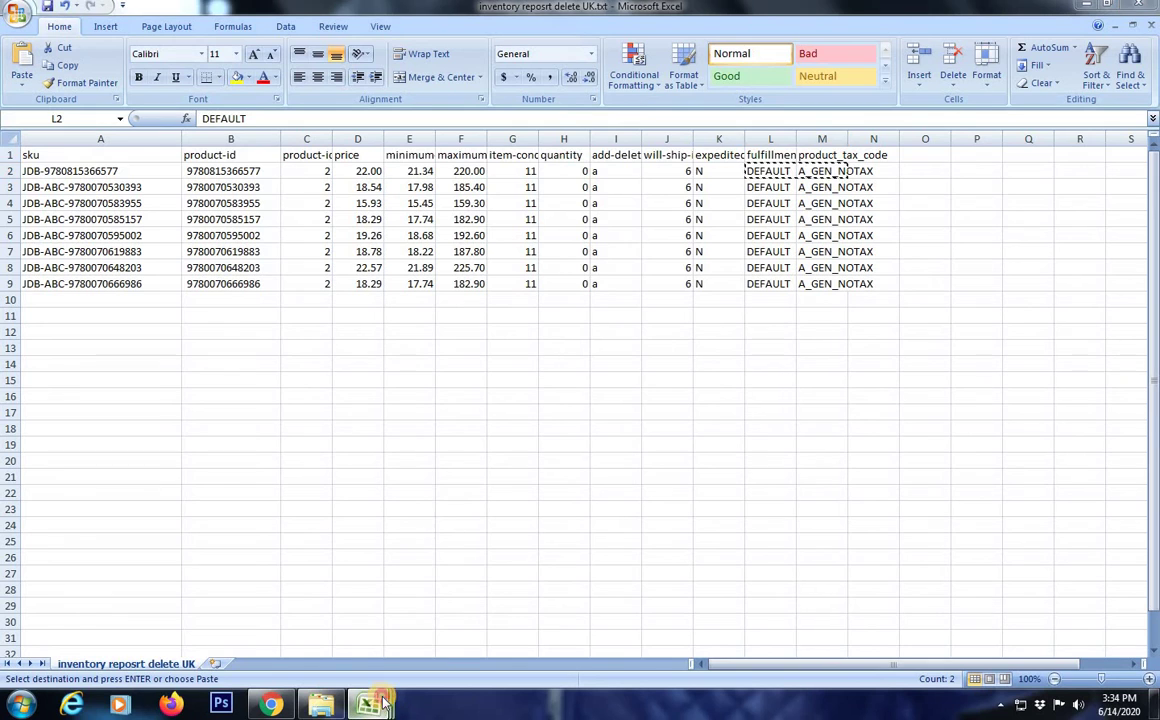
Paste DEFAULT and A_GEN_NOTAX into L2:M2 of Book3 and fill both down to row 9
mouse_move(383, 703)
click(526, 618)
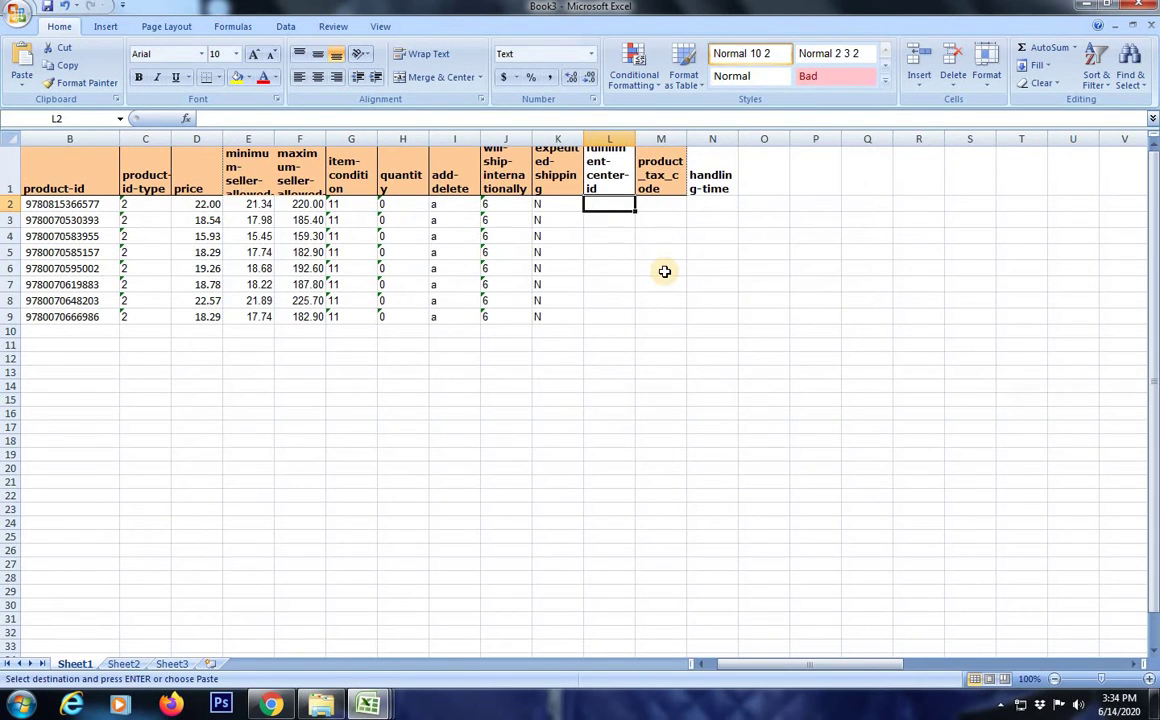
key(ctrl+v)
key(Left)
key(ctrl+Down)
key(Right)
key(ctrl+shift+Up)
key(shift+Right)
key(ctrl+d)
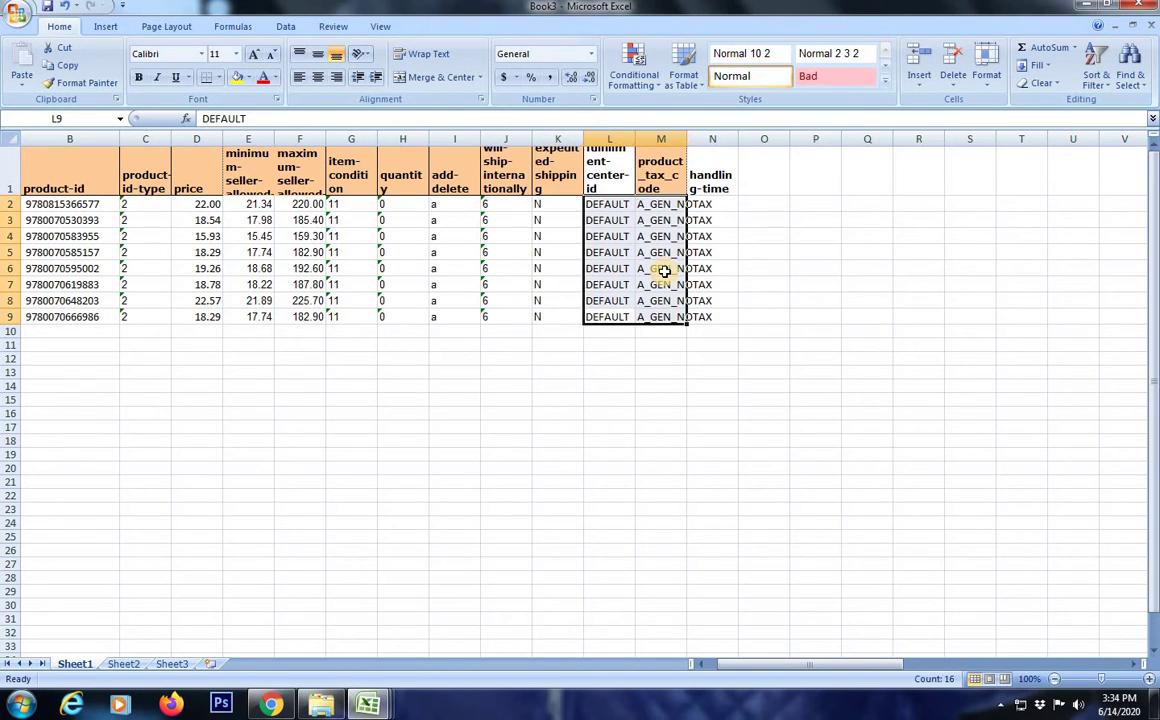
Enter 10 as the handling-time in N2
key(Right)
key(ctrl+Up)
key(Right)
key(Down)
text(10)
key(Return)
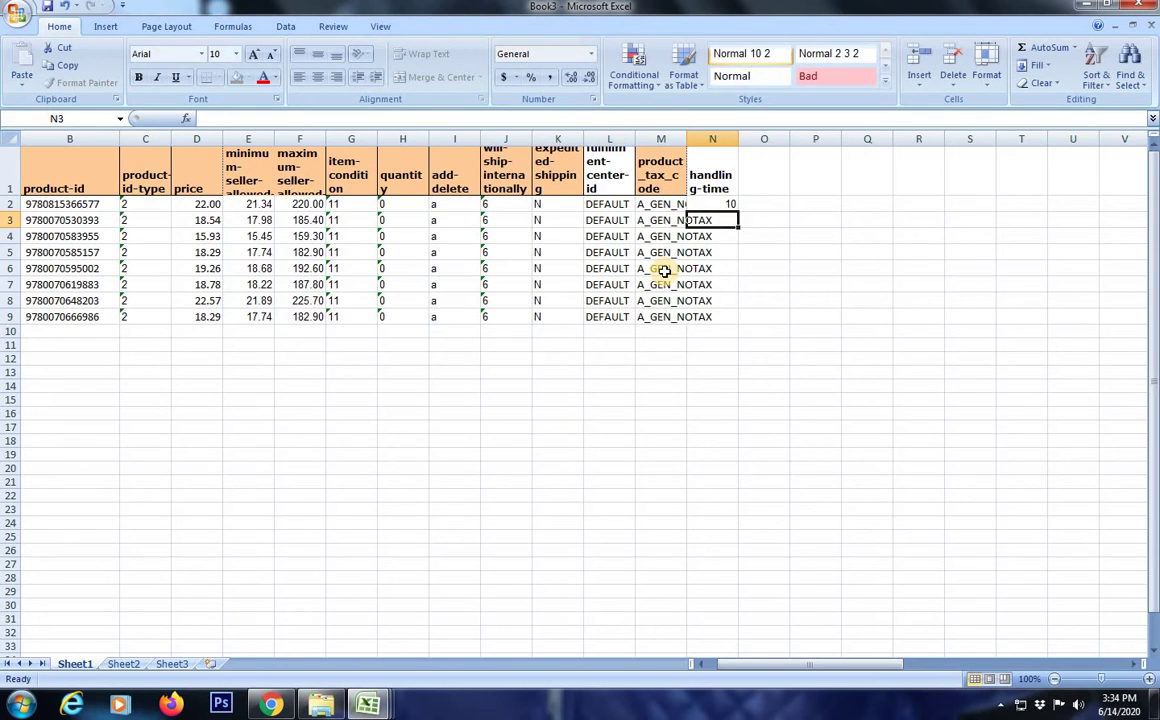
Fill the handling-time value from N2 down to row 9 and return to the first SKU in A2
key(Left)
key(Down)
key(ctrl+Right)
key(ctrl+Left)
key(ctrl+Down)
key(Right)
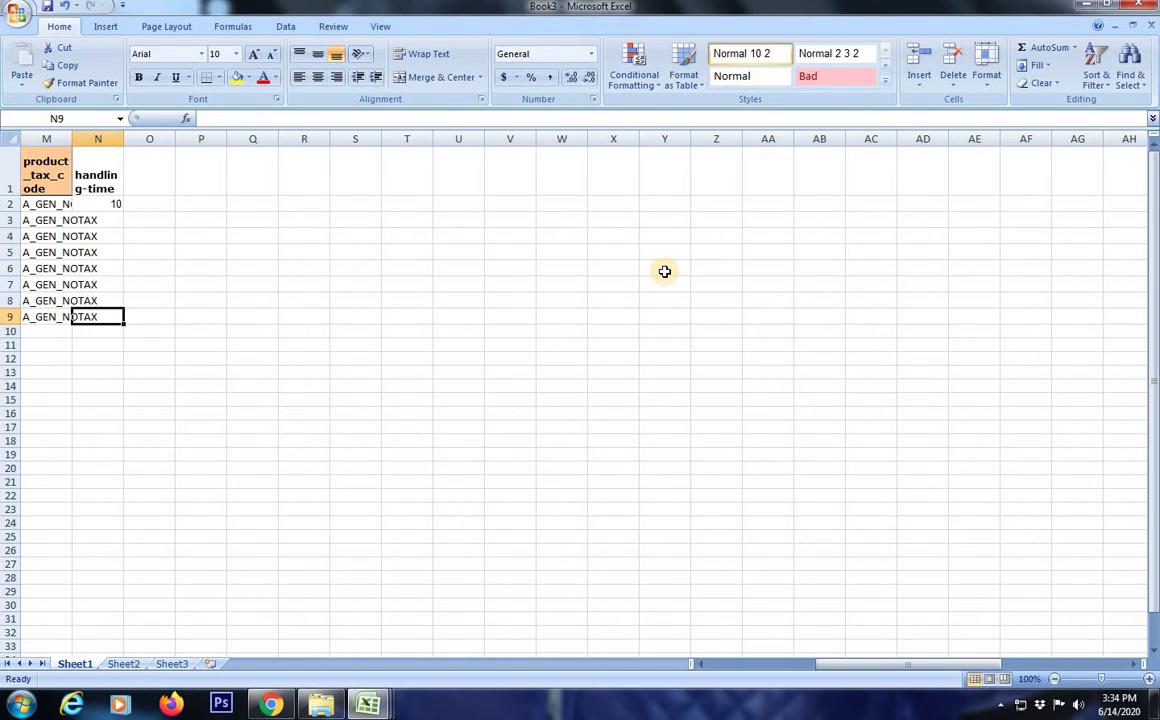
key(ctrl+shift+Up)
key(ctrl+d)
key(ctrl+Up)
key(ctrl+Left)
key(Down)
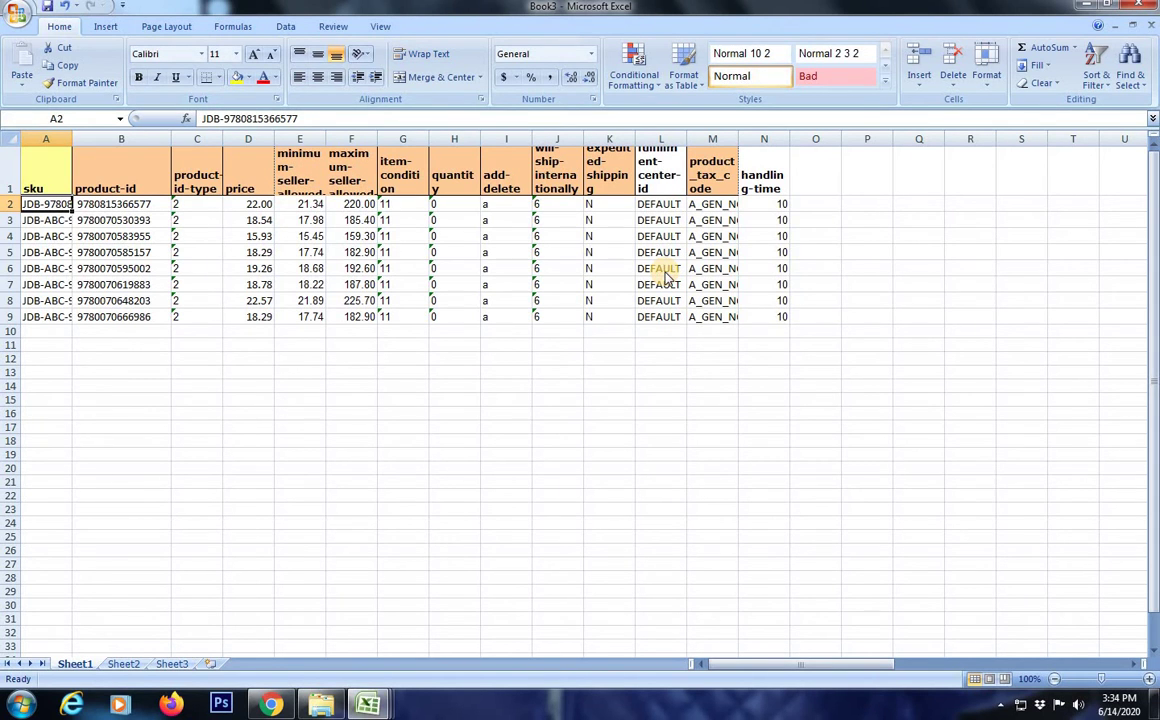
Save the workbook to the Desktop as uk in Excel Workbook (*.xlsx) format
key(ctrl+s)
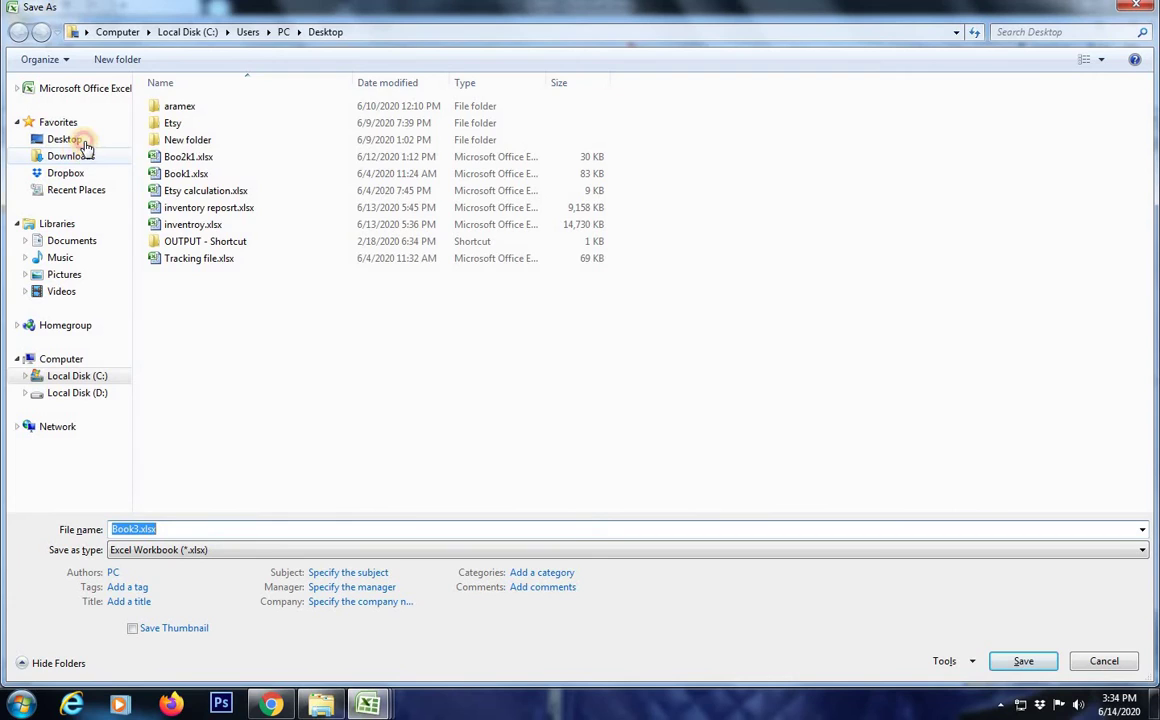
click(70, 156)
click(64, 139)
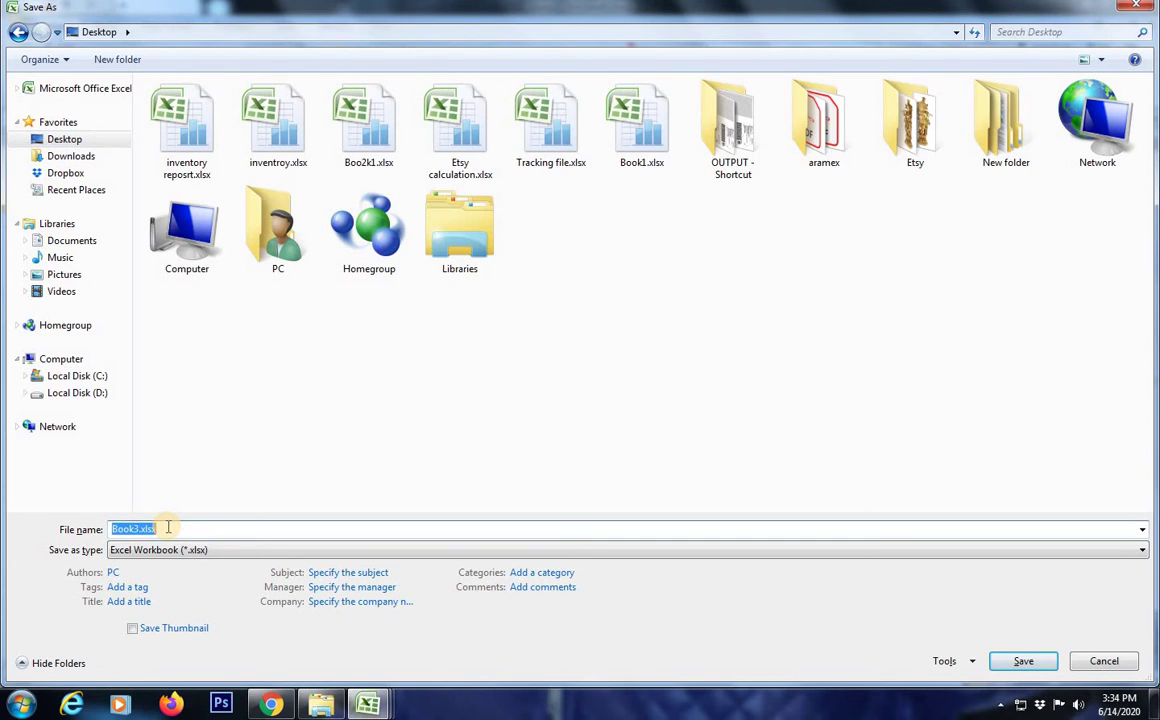
click(165, 524)
text(uk)
key(Tab)
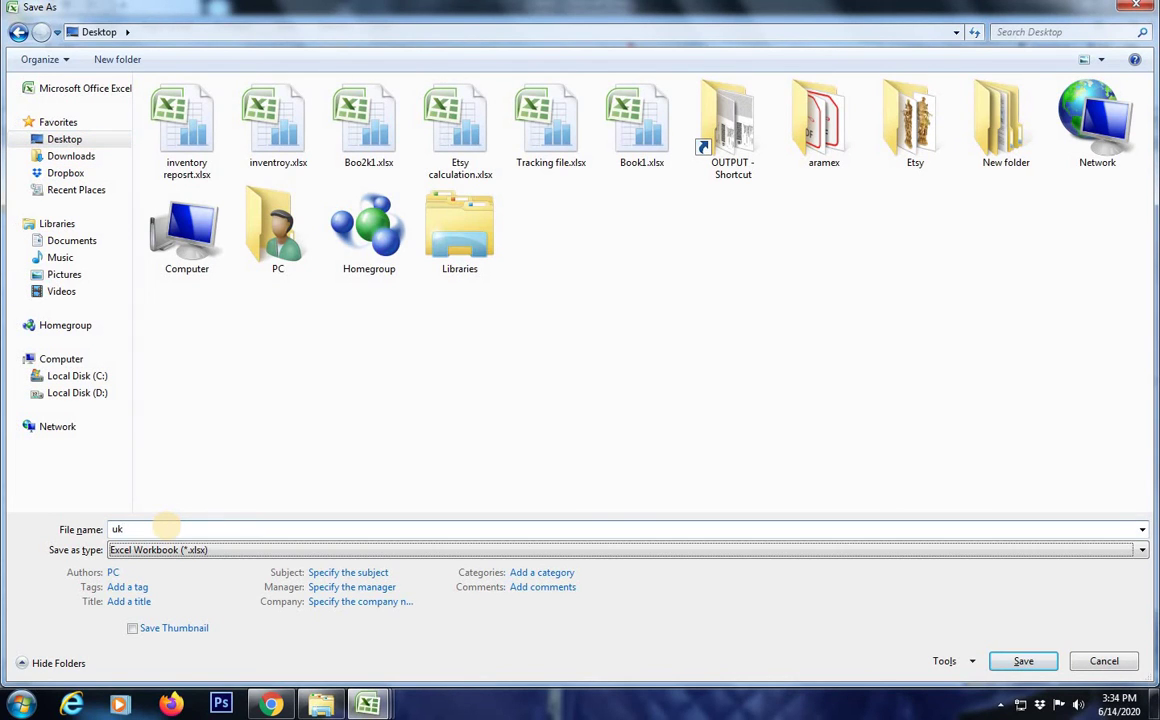
key(Return)
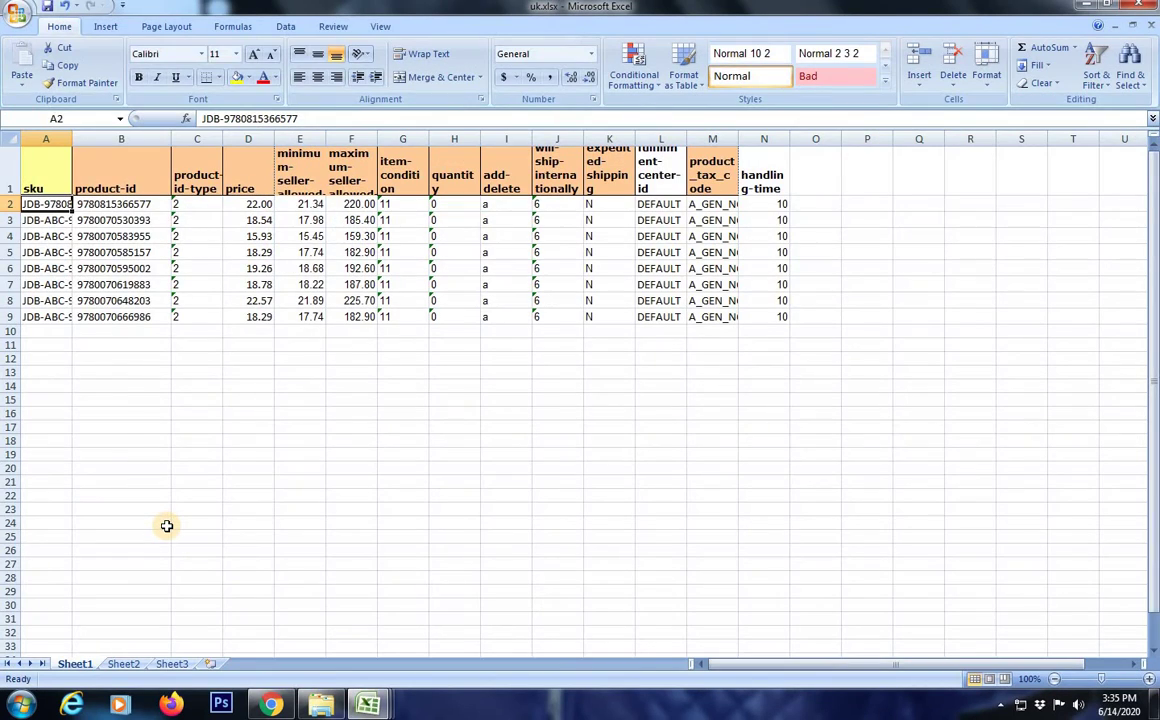
Save the active sheet to the Desktop as uk in Text (Tab delimited) (*.txt) format and close the workbook without saving again
key(alt+f)
key(a)
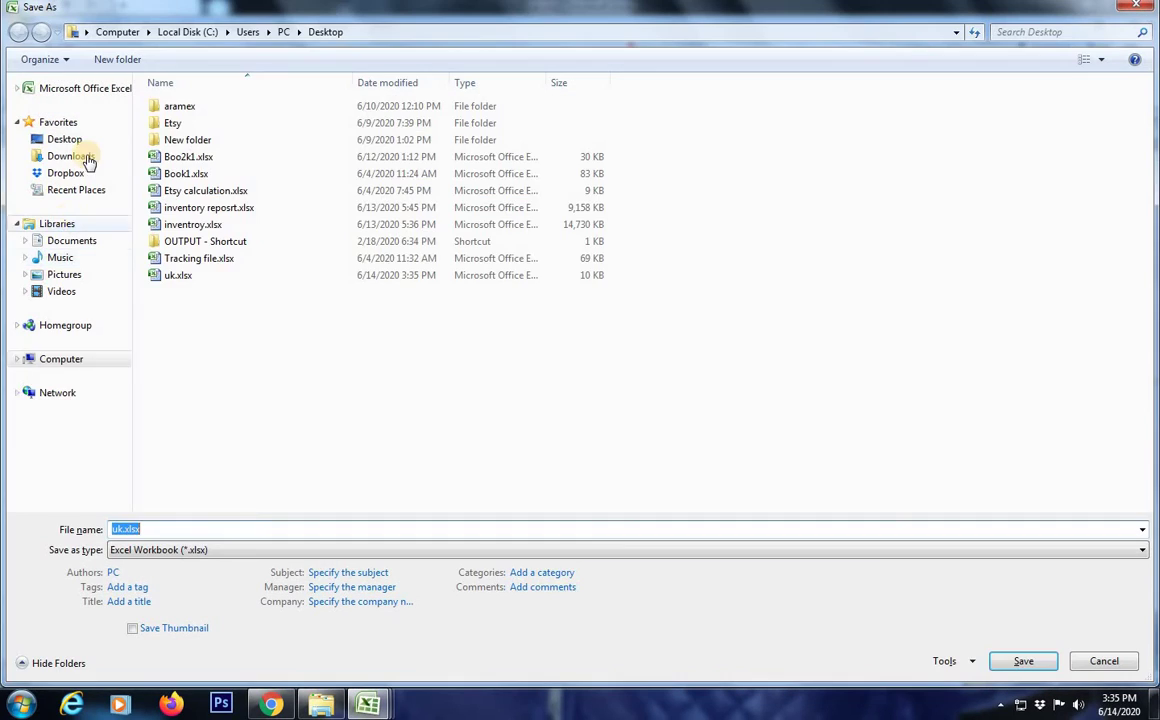
click(87, 143)
click(163, 547)
key(t)
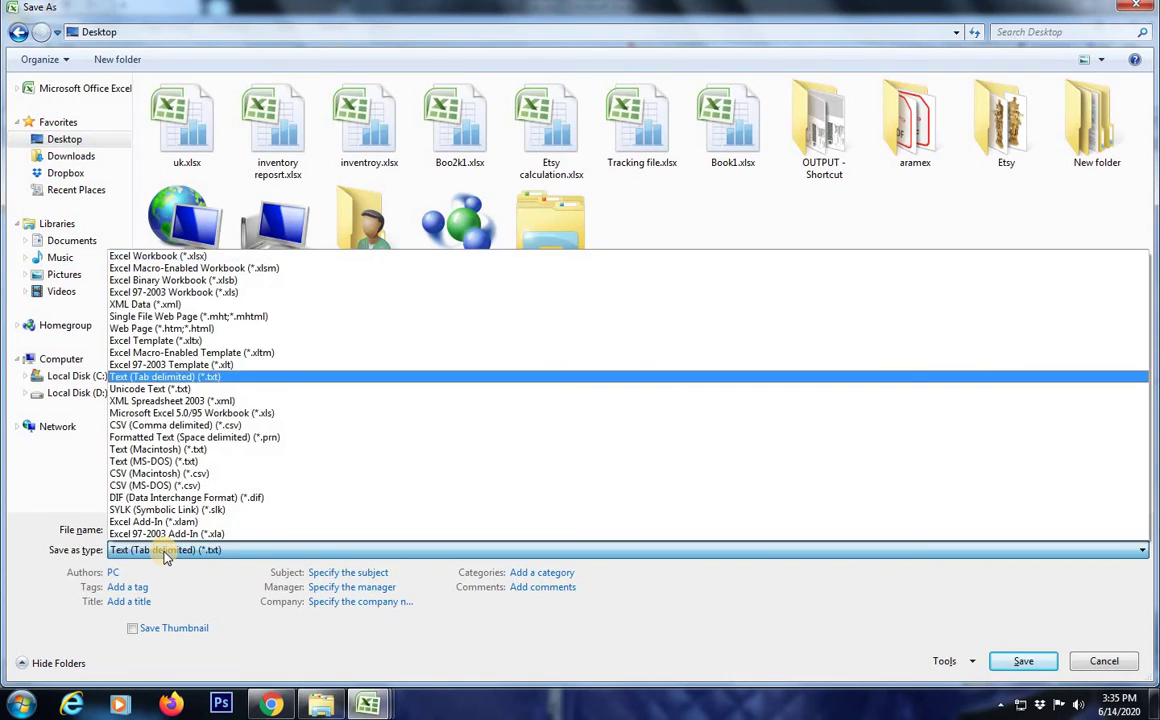
key(Return)
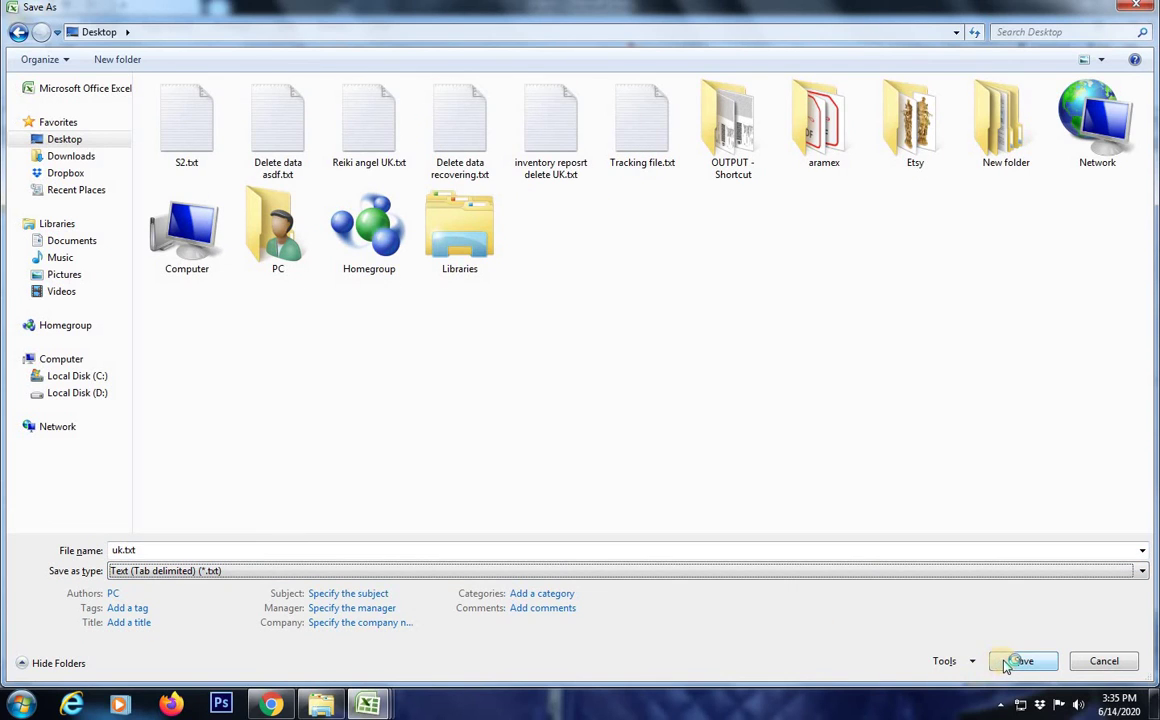
click(1005, 663)
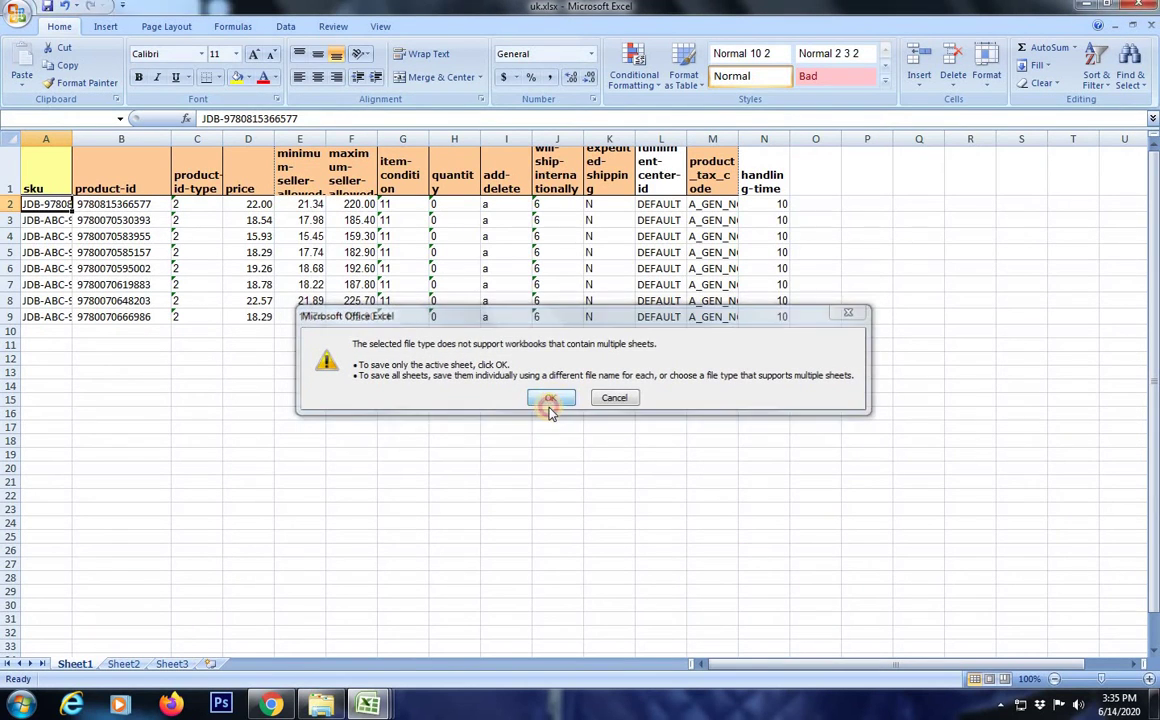
click(545, 401)
click(522, 404)
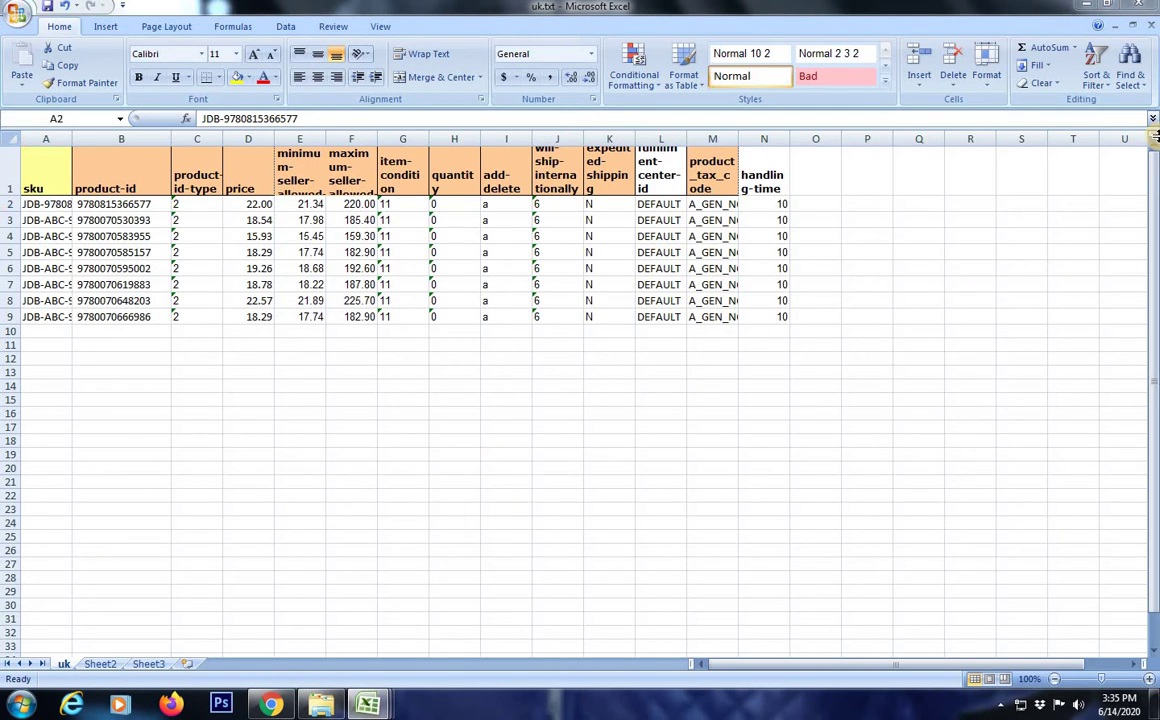
click(1133, 25)
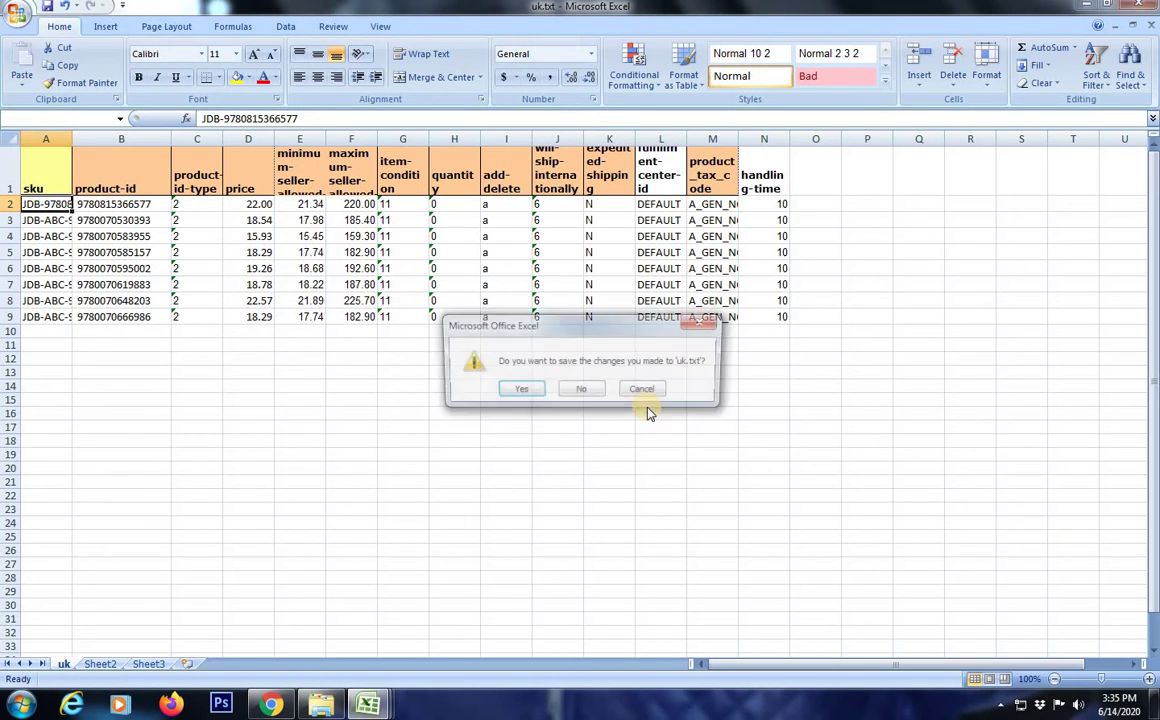
click(590, 388)
Switch to Seller Central in Chrome, close the help panel and open the Add Products via Upload page
click(270, 706)
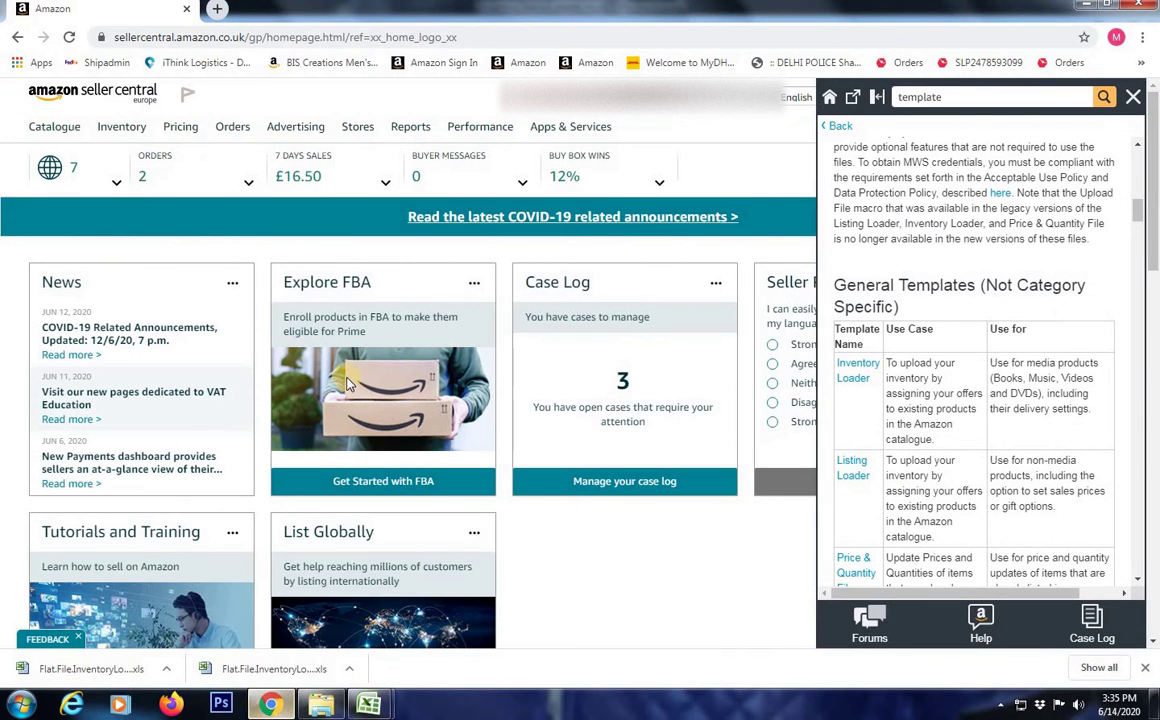
click(1133, 97)
mouse_move(121, 126)
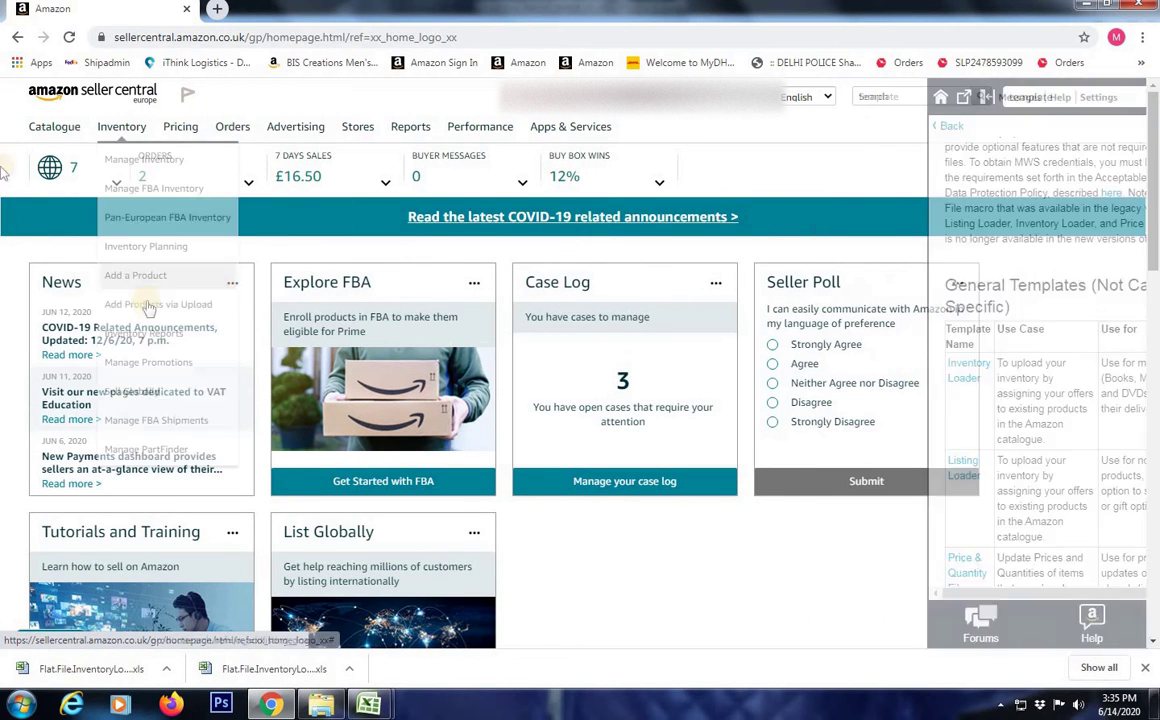
click(148, 305)
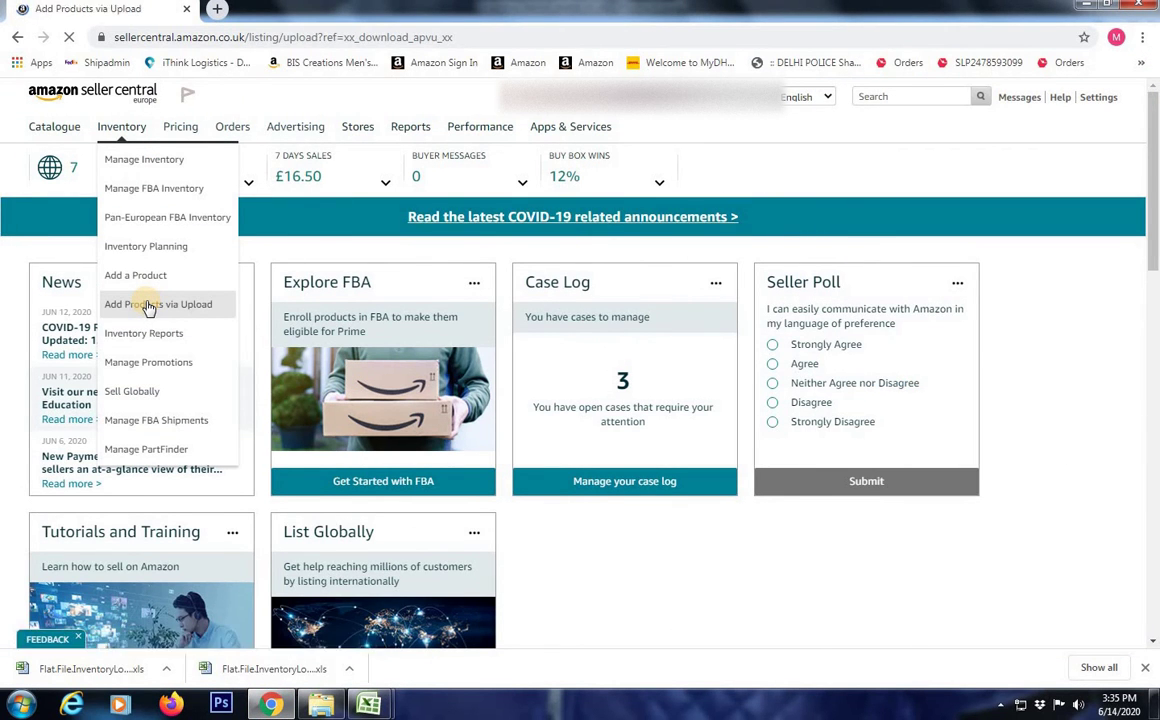
Choose uk.txt from the Desktop as the Inventory Loader File and upload it
scroll(650, 360, down, 2)
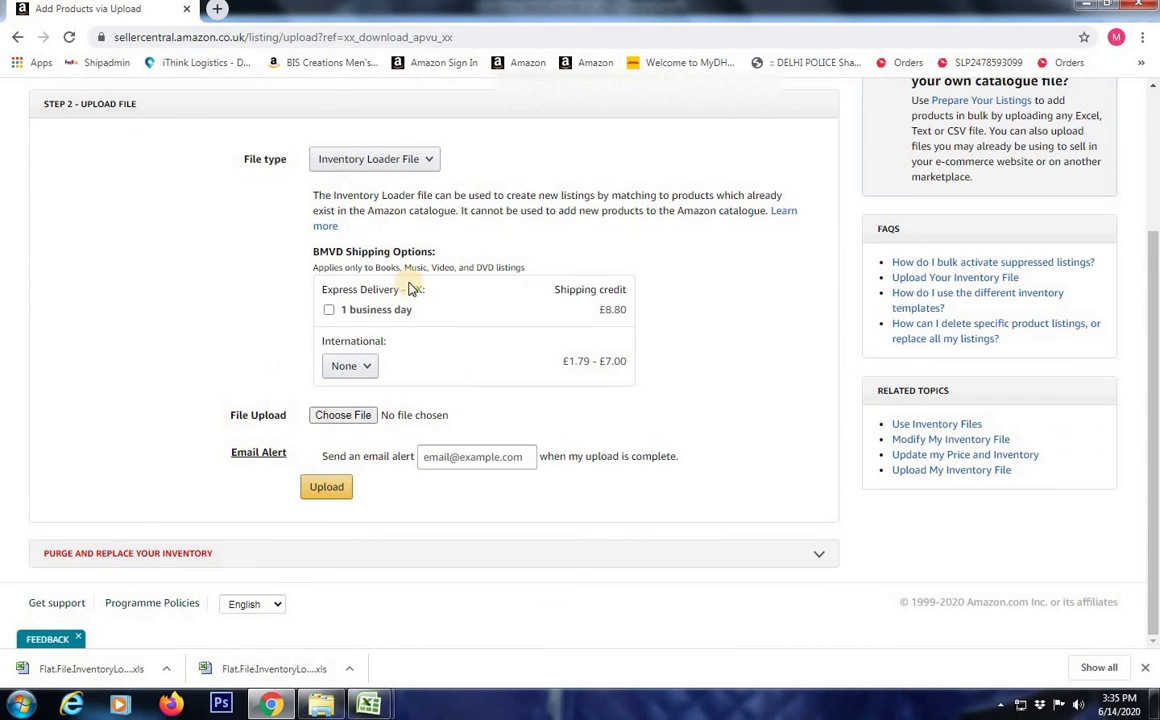
click(345, 414)
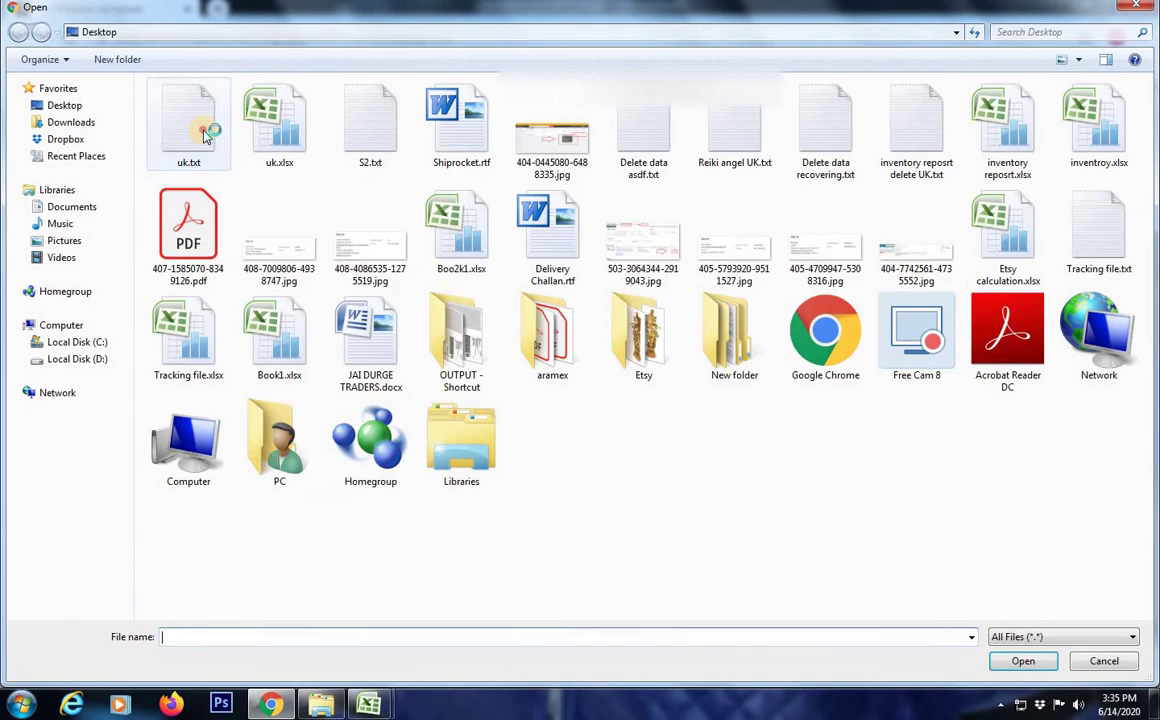
double_click(186, 124)
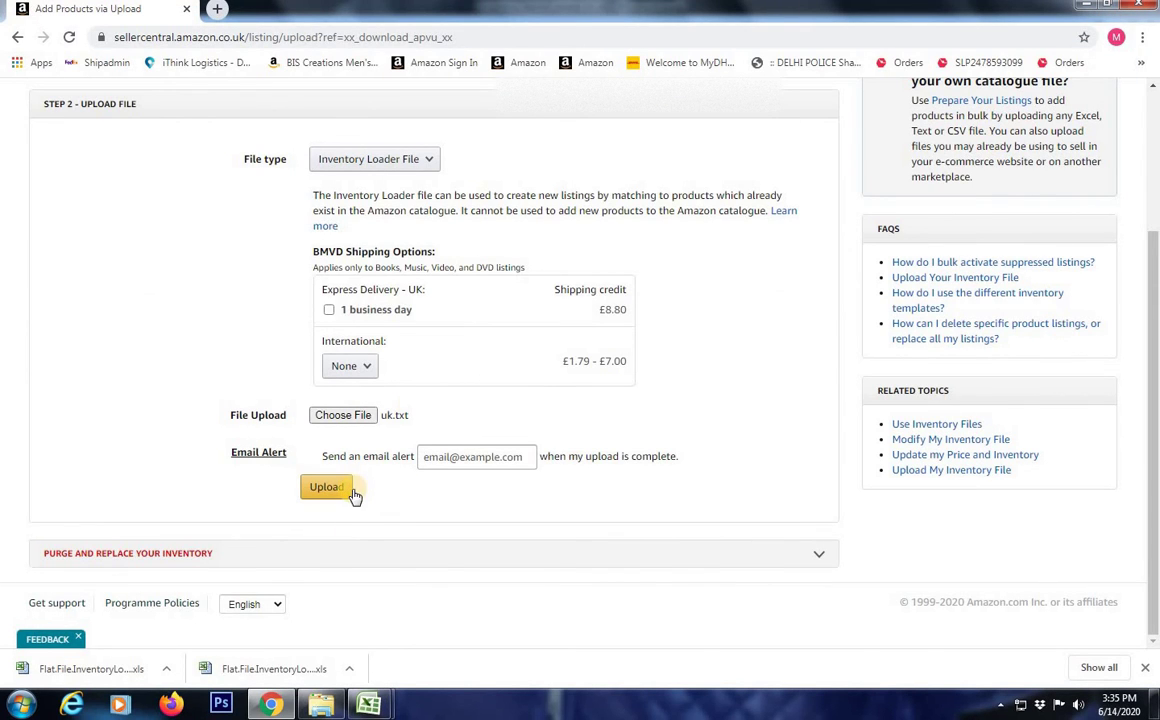
click(350, 490)
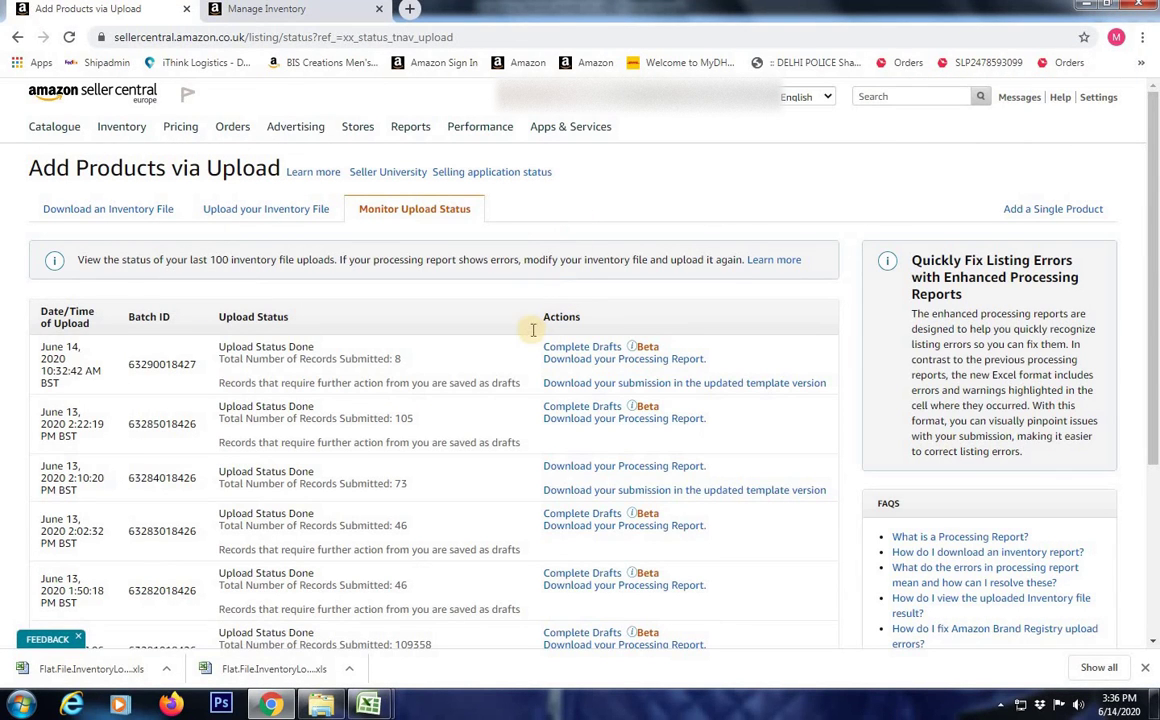
Check the latest upload's processing report entry and switch to the Manage Inventory page
click(614, 358)
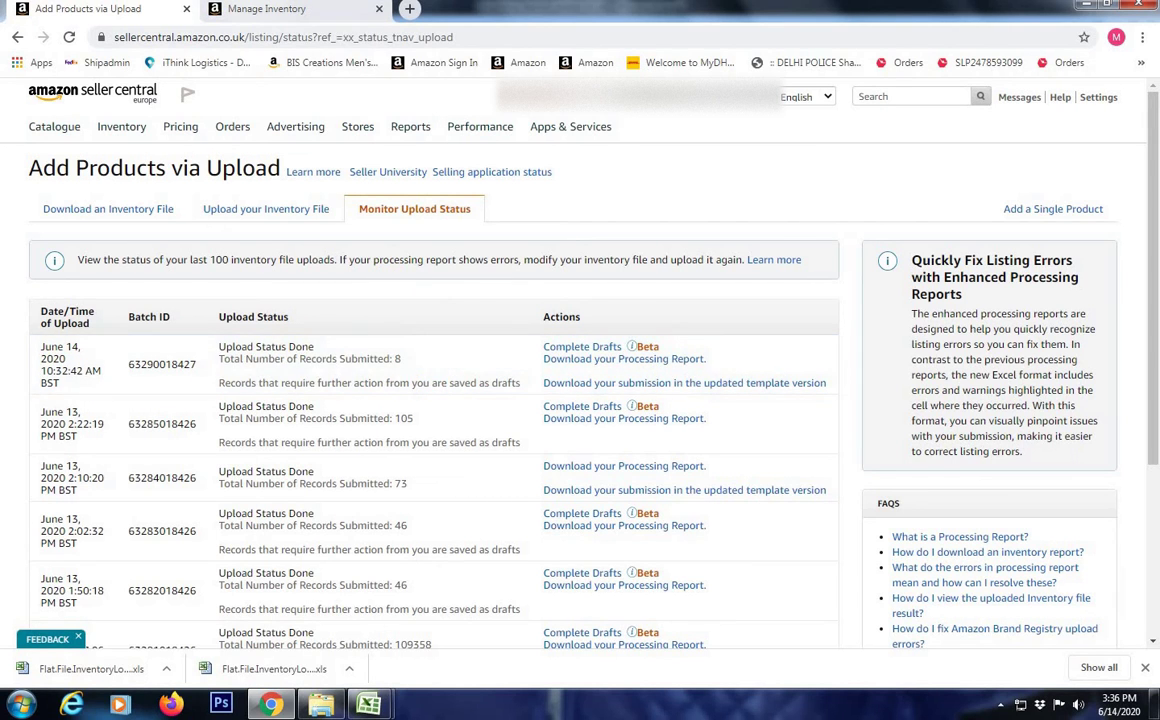
click(232, 9)
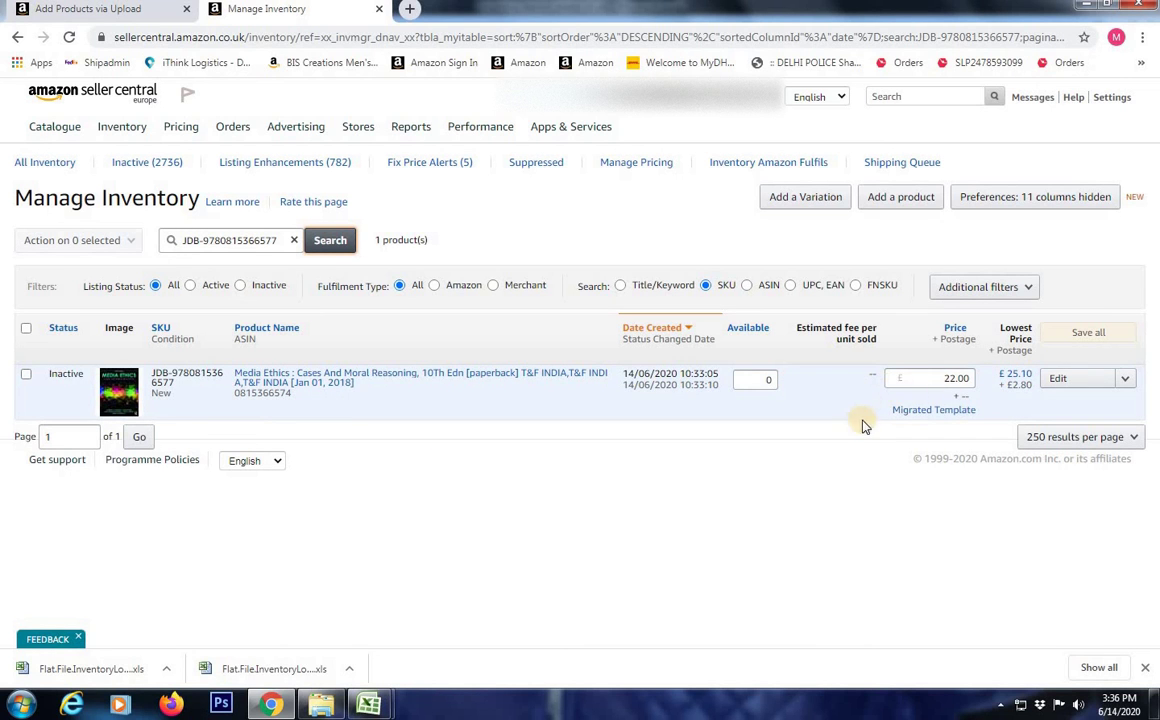
mouse_move(368, 705)
click(309, 624)
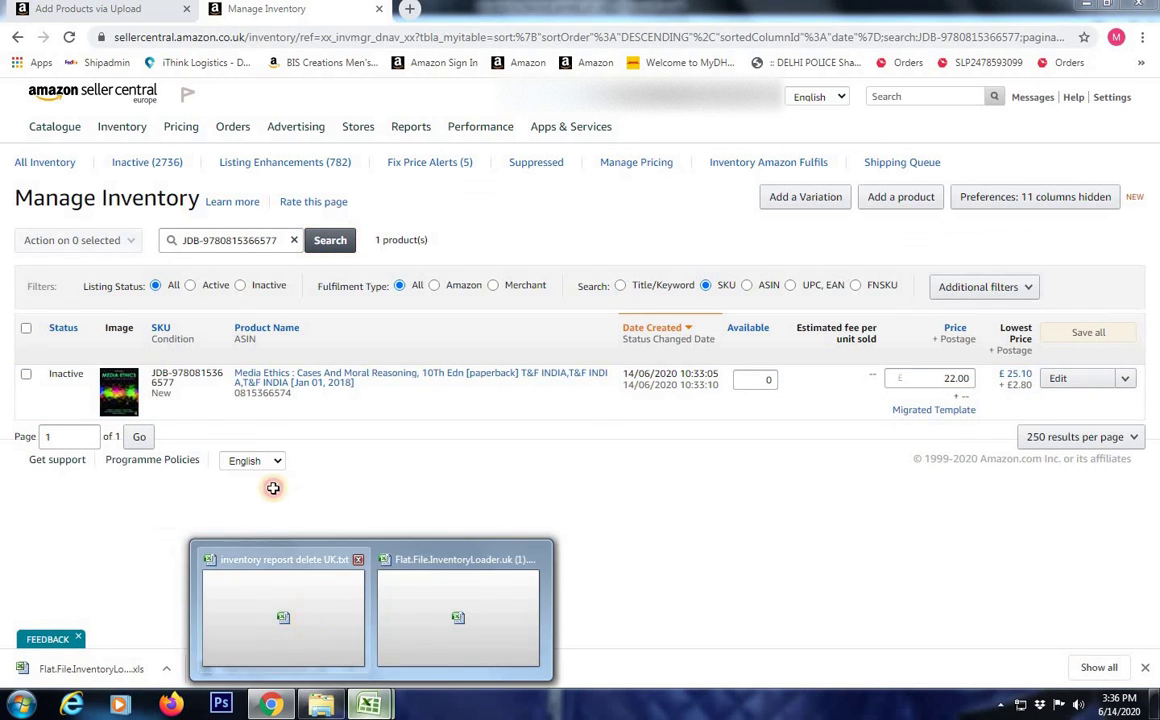
click(80, 251)
key(ctrl+c)
key(alt+Tab)
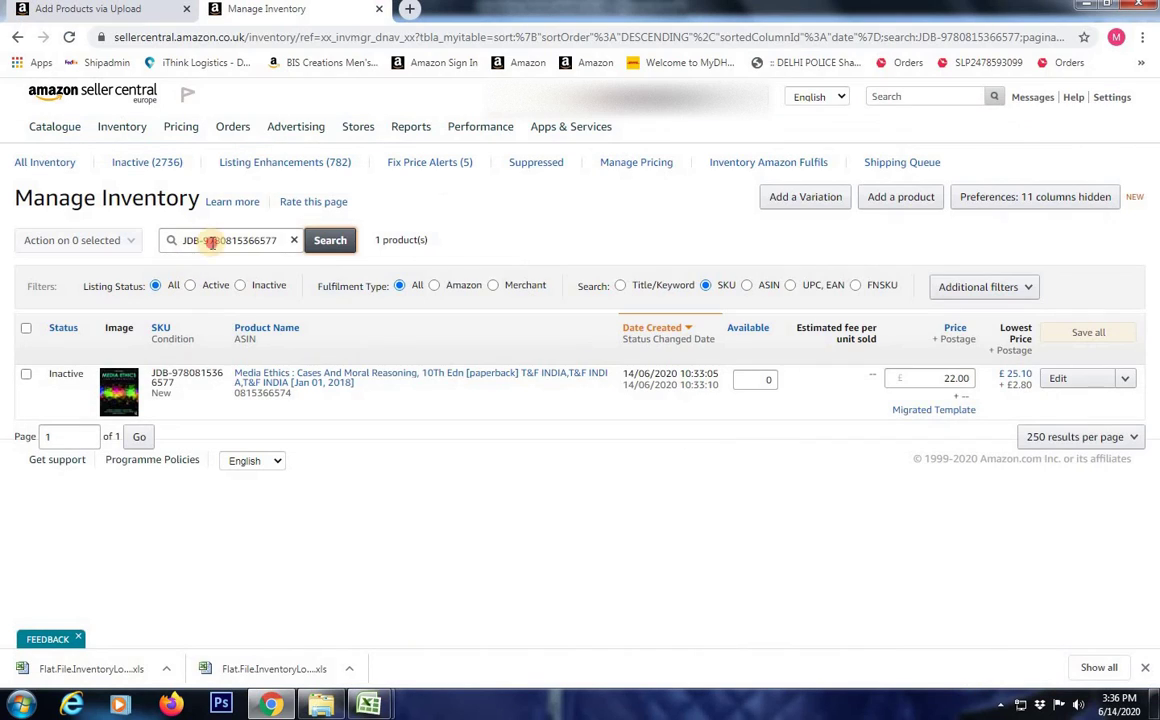
triple_click(255, 240)
key(ctrl+v)
click(330, 242)
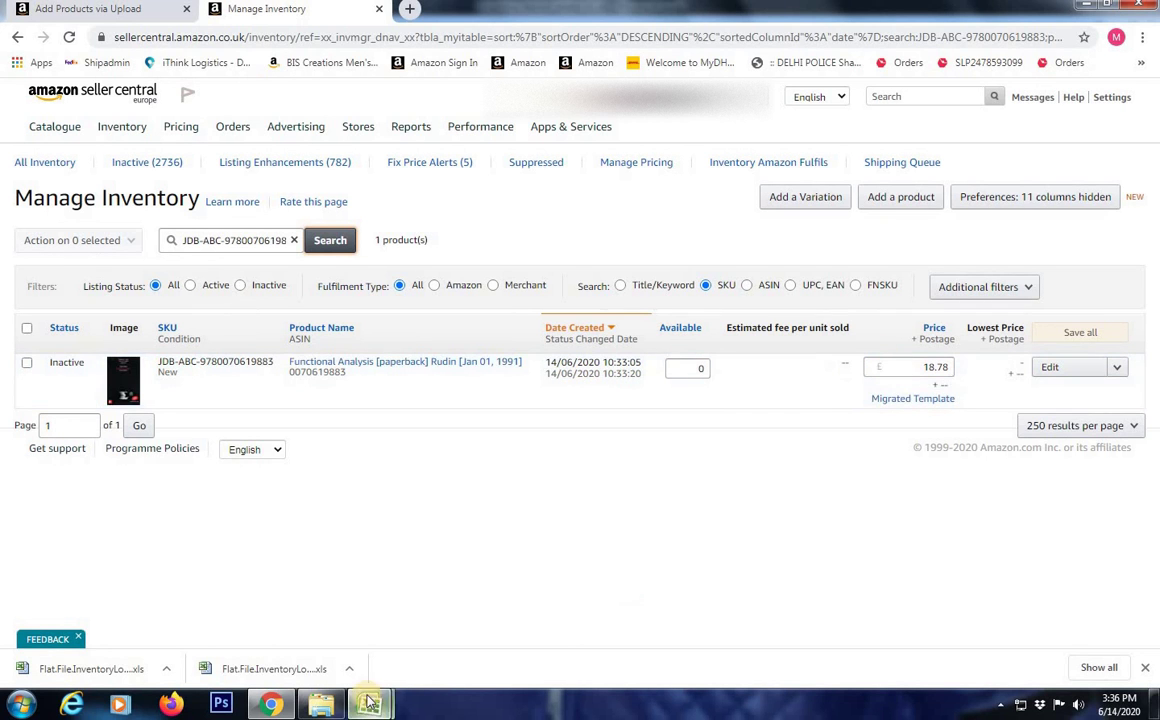
Check the product-id and price in row 7 of the Excel inventory file against the listing, then return to Manage Inventory in Chrome
mouse_move(368, 705)
click(351, 630)
click(272, 250)
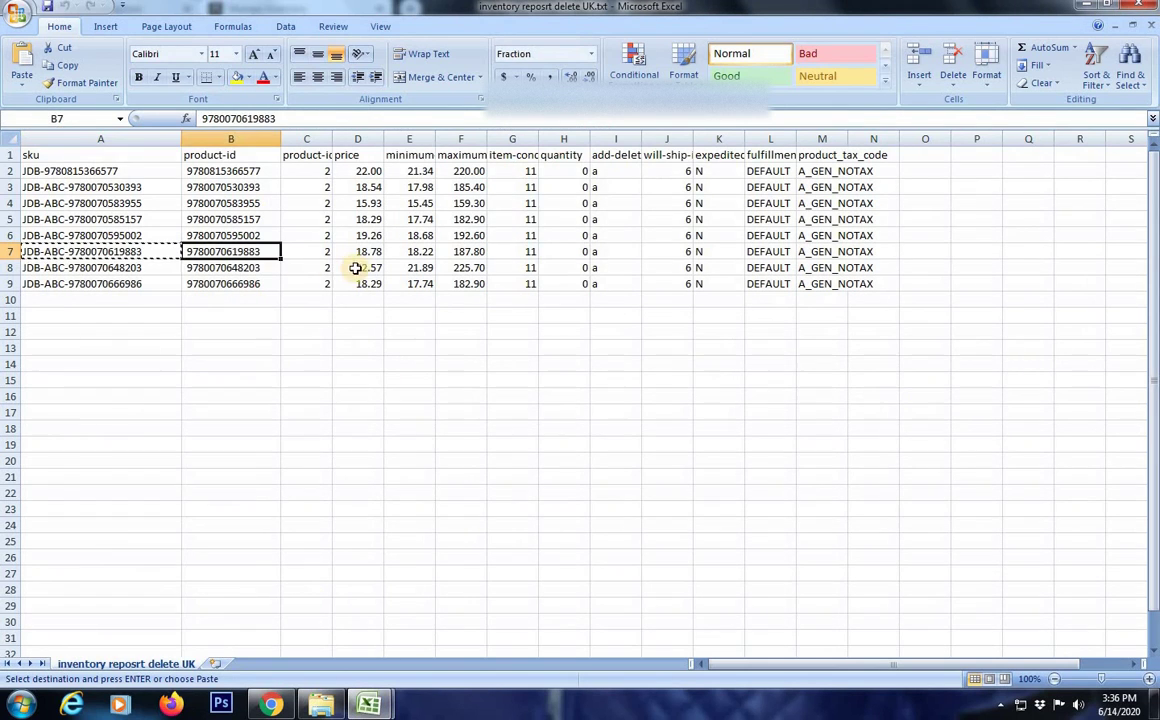
click(362, 253)
click(247, 640)
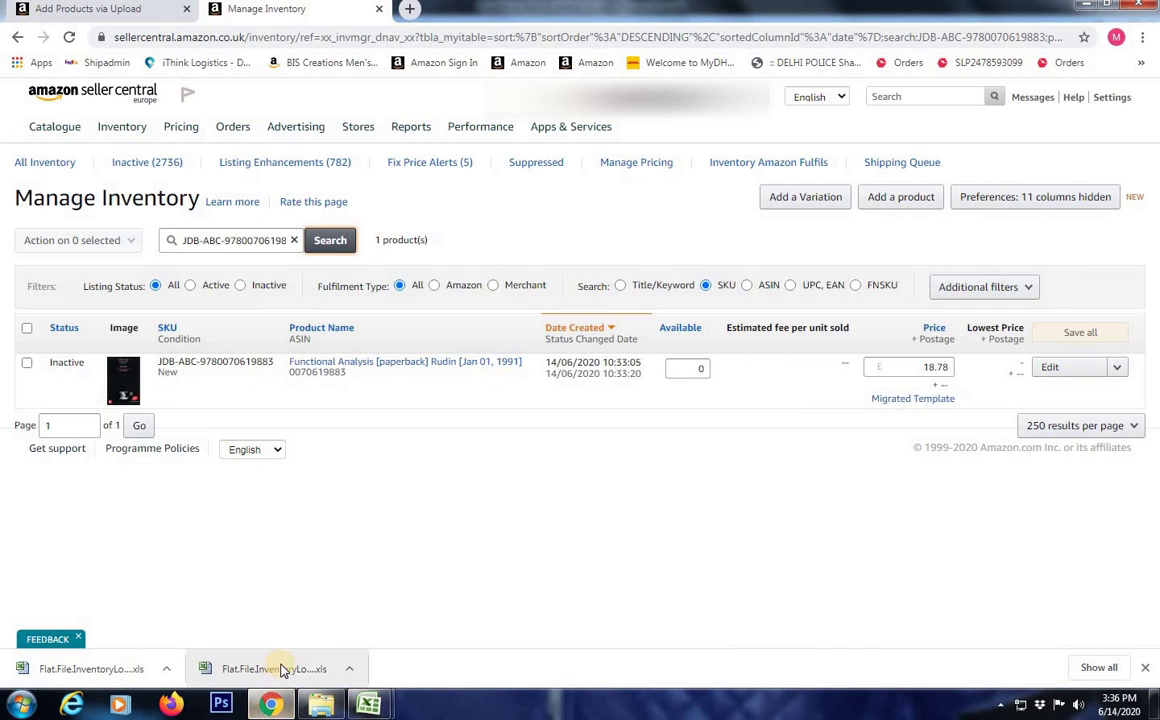